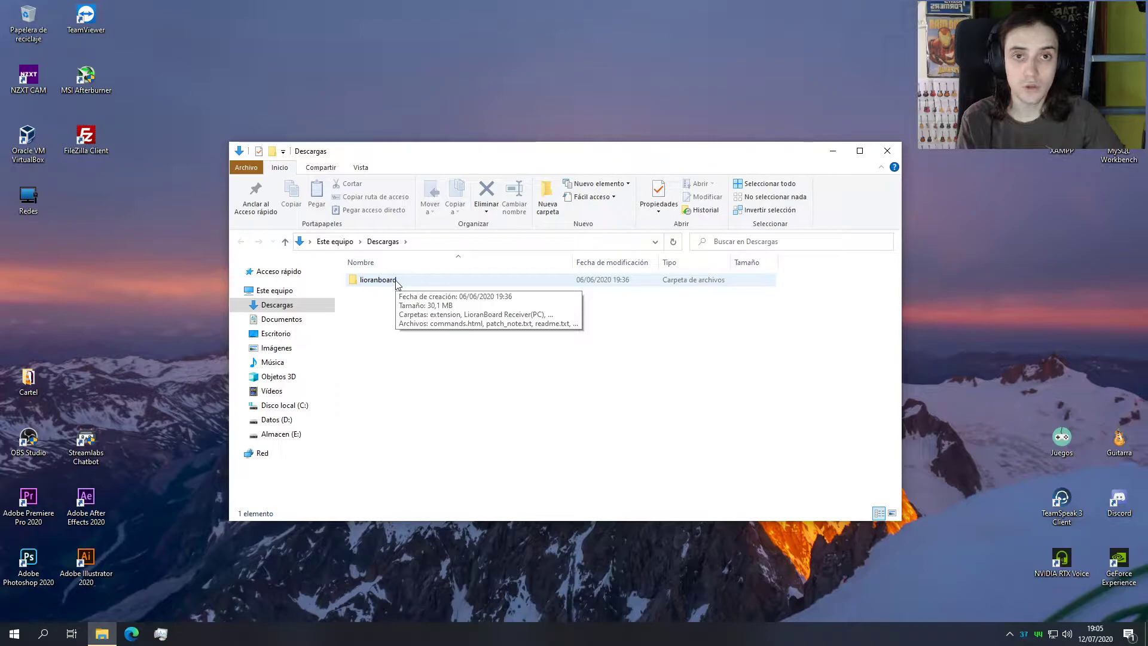
# Step: Launch LioranBoard Receiver.exe from the LioranBoard Receiver(PC) folder inside the lioranboard download folder
pyautogui.doubleClick(378, 280)
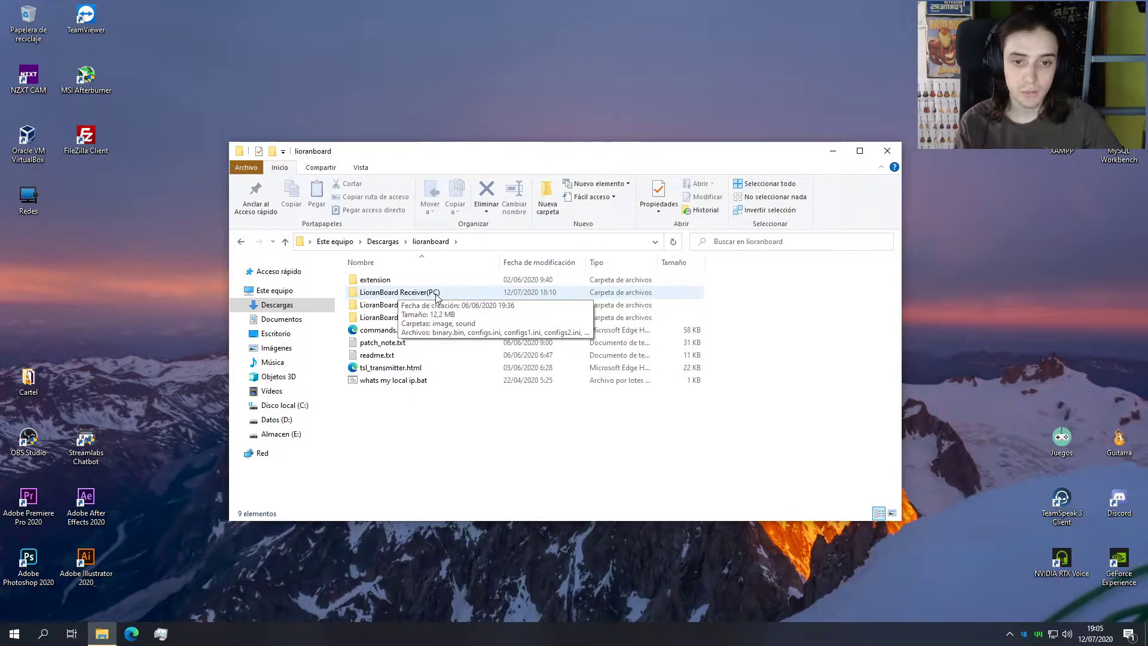
pyautogui.doubleClick(425, 293)
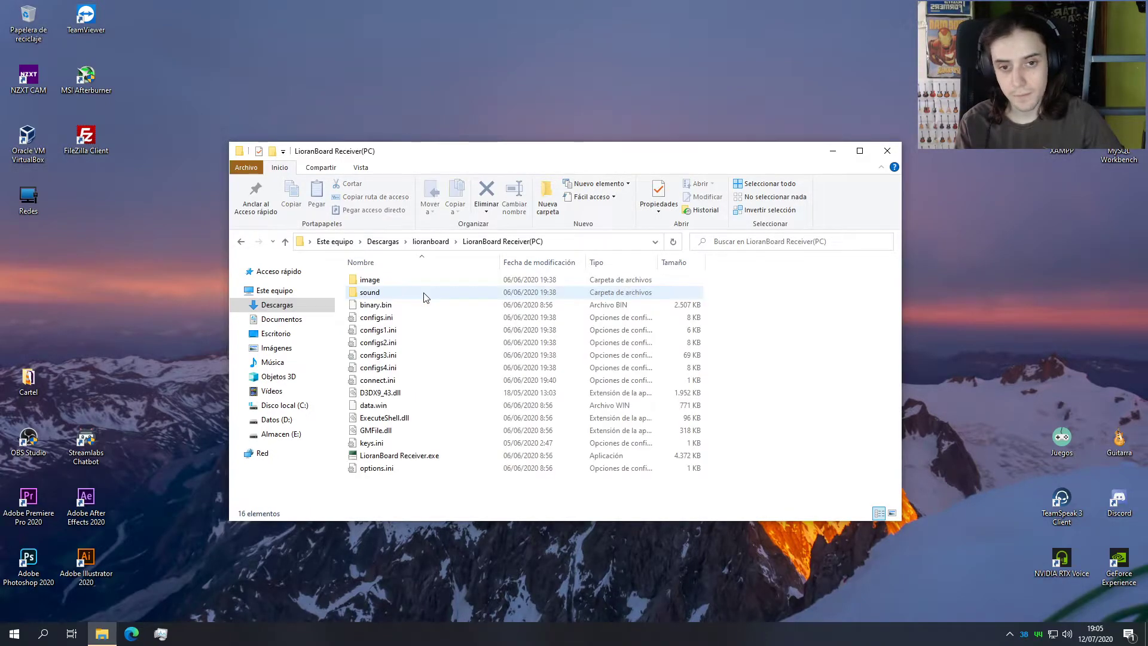
pyautogui.doubleClick(427, 459)
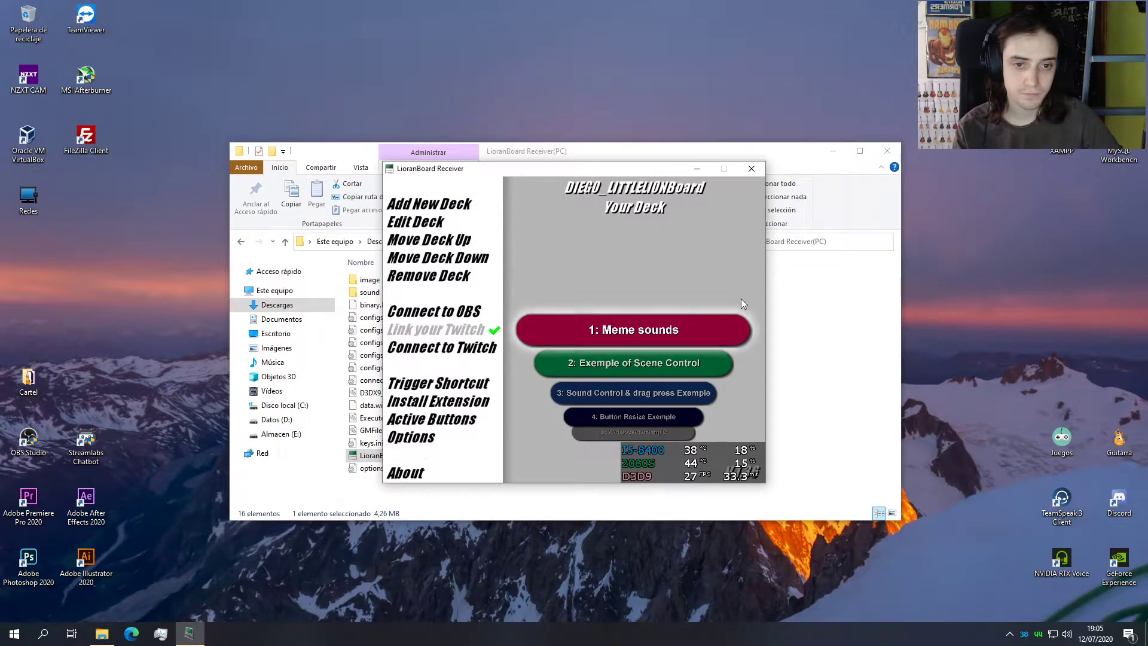
# Step: Minimize the file window and open New Deck 6 for editing, repositioning the receiver window on the desktop
pyautogui.click(833, 151)
pyautogui.moveTo(530, 168); pyautogui.dragTo(452, 133)
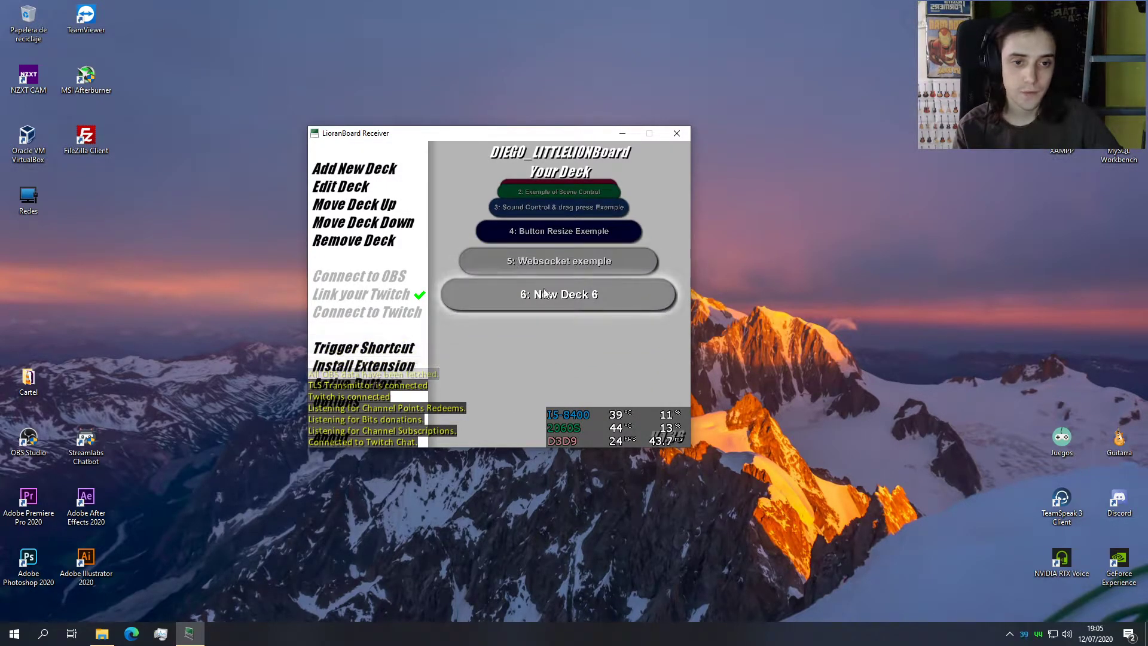
pyautogui.click(548, 302)
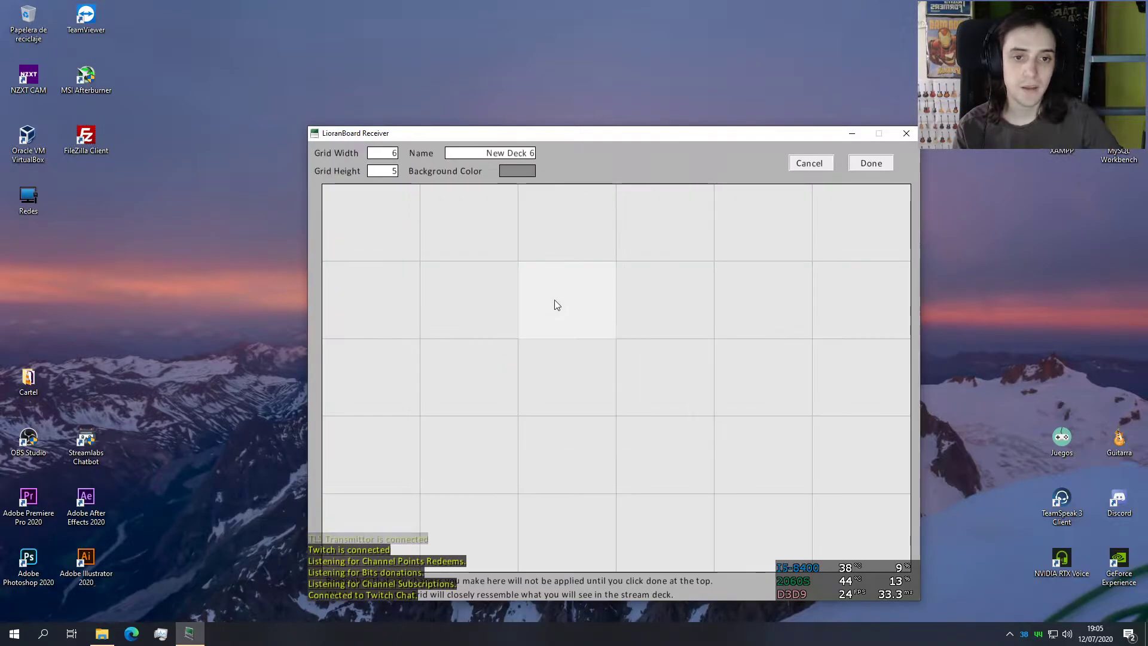
pyautogui.moveTo(548, 133); pyautogui.dragTo(466, 85)
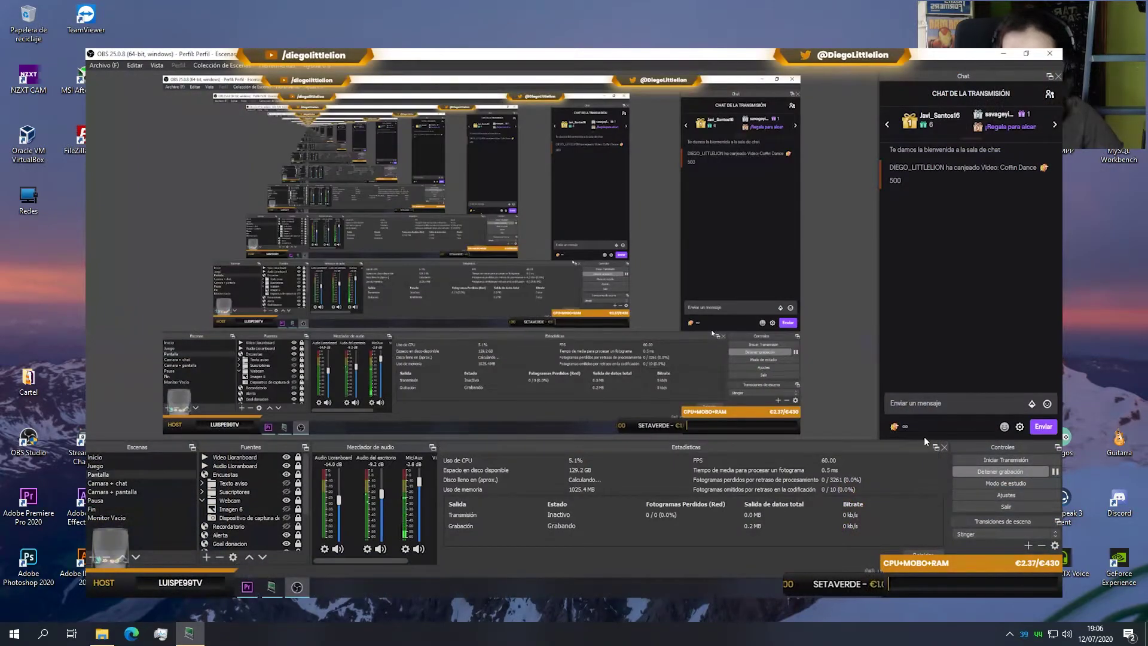
# Step: Redeem the Video: Coffin Dance reward with channel points from the OBS stream chat
pyautogui.click(905, 430)
pyautogui.scroll(-5, 917, 366)
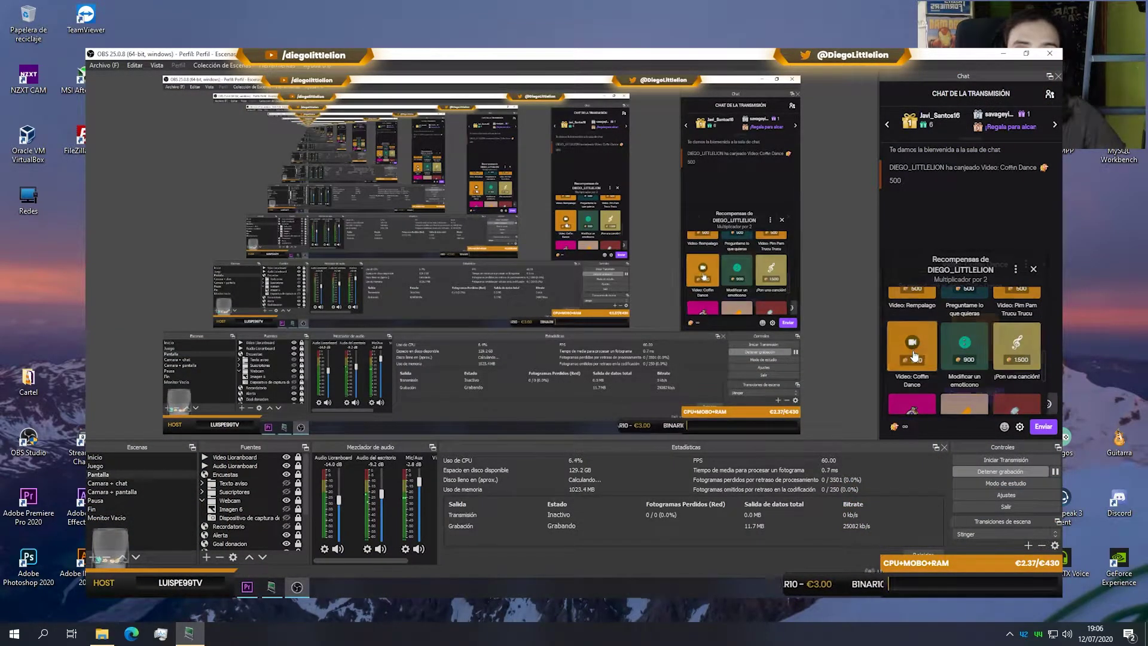
pyautogui.click(916, 366)
pyautogui.click(957, 397)
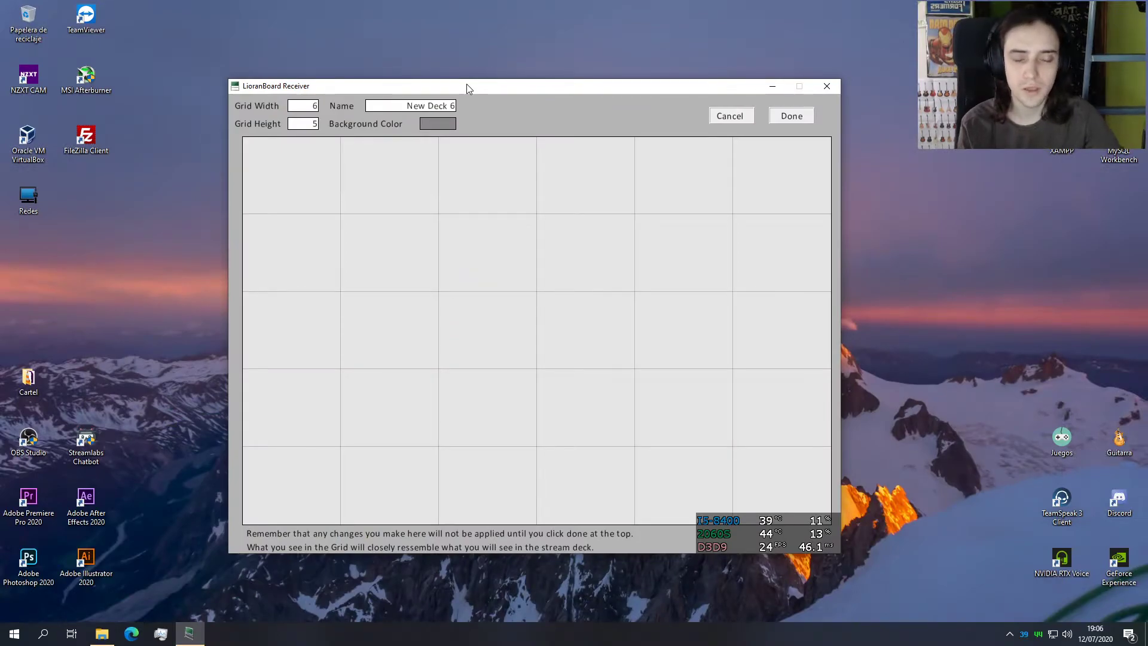
# Step: Create a button named "Solo Cámara" in the deck's first cell and widen it to two cells
pyautogui.rightClick(305, 176)
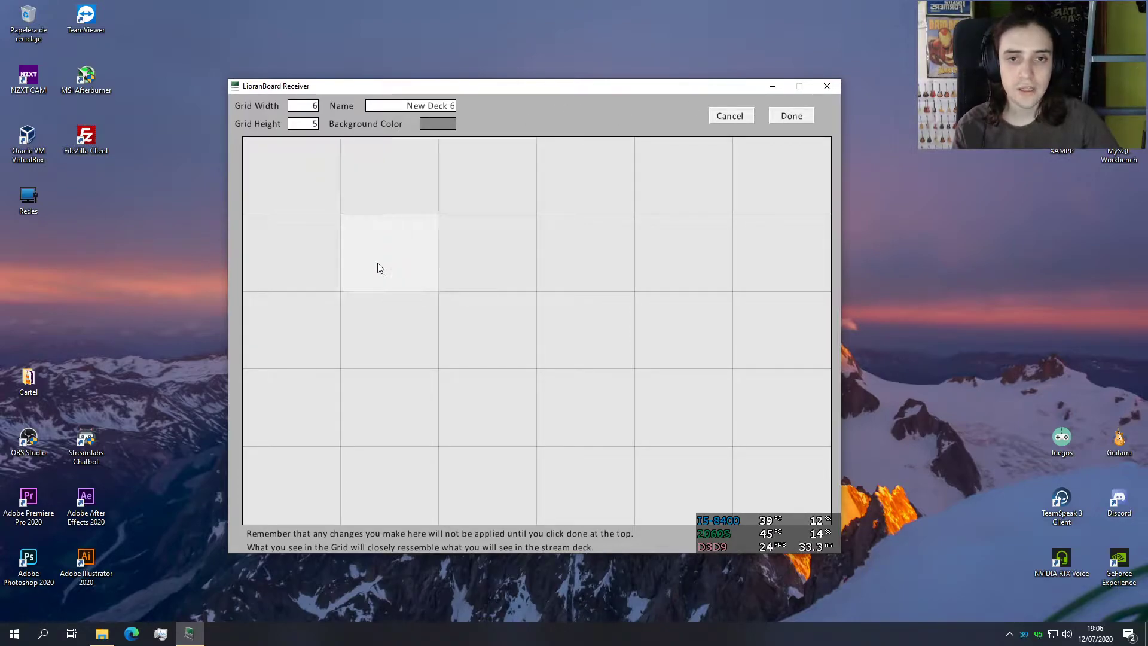
pyautogui.rightClick(333, 183)
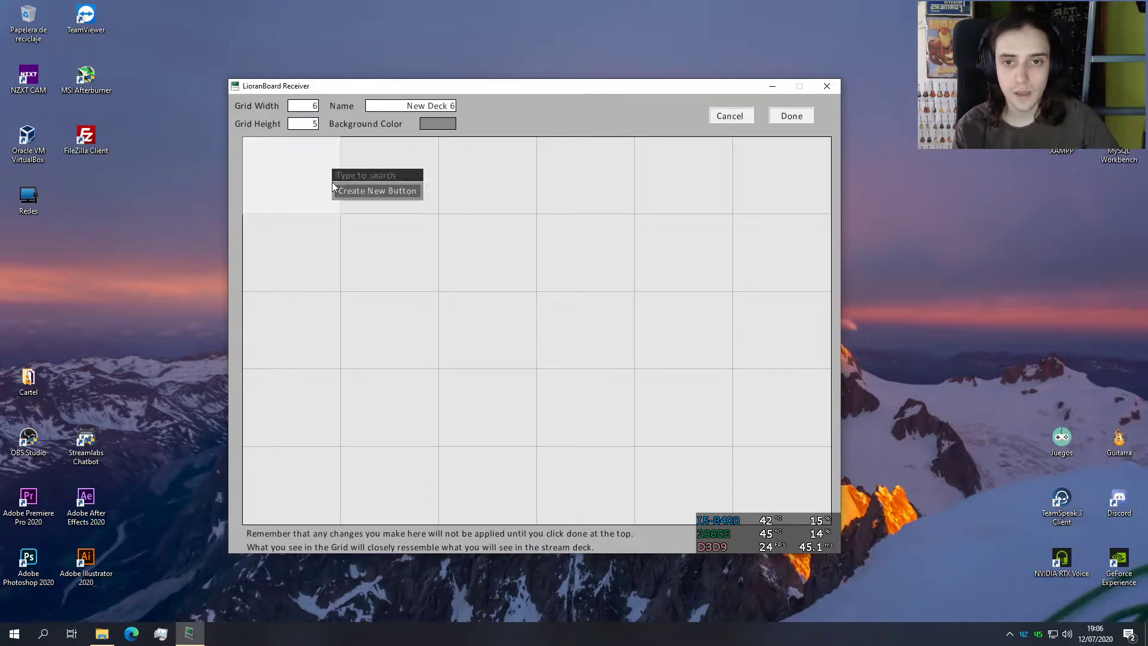
pyautogui.click(362, 191)
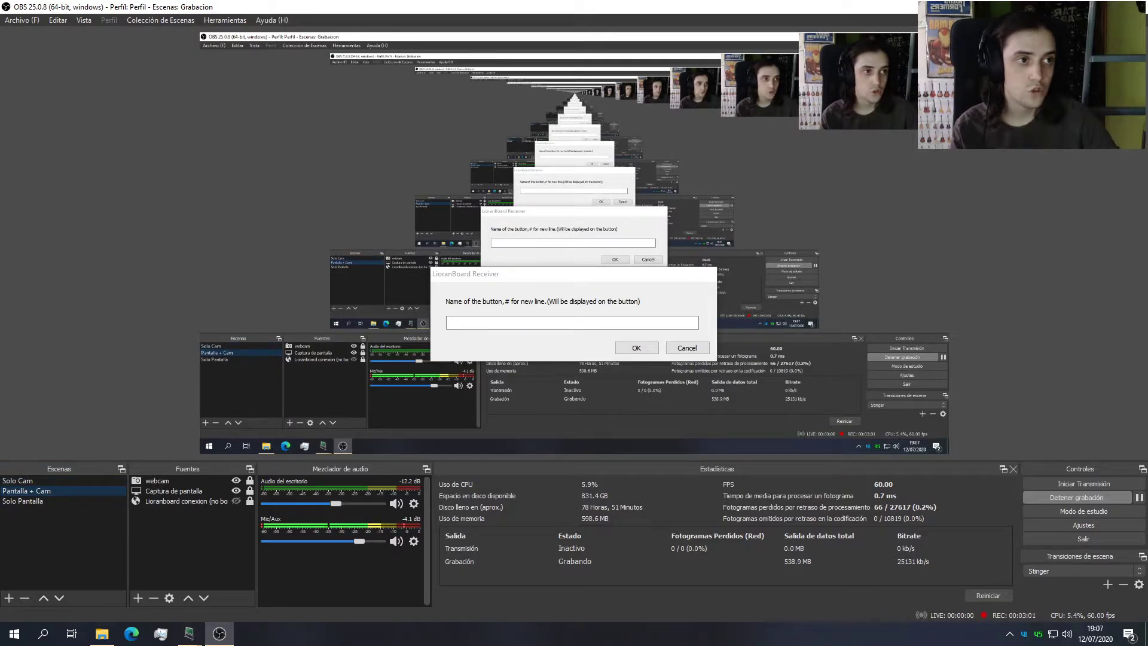
pyautogui.click(1079, 7)
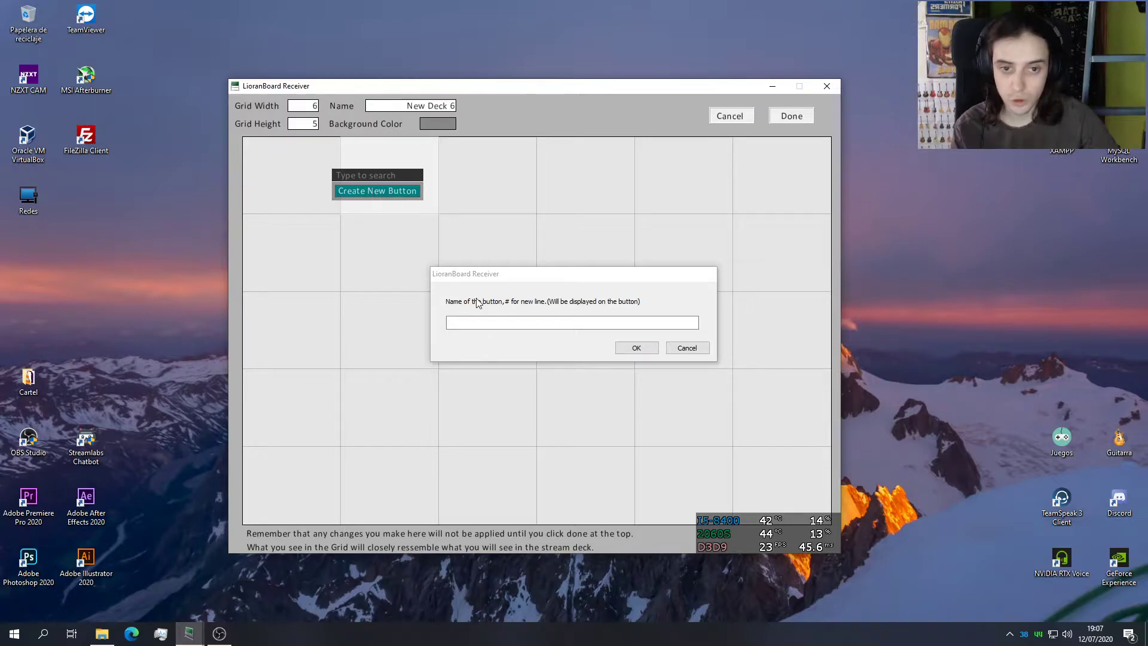
pyautogui.click(486, 322)
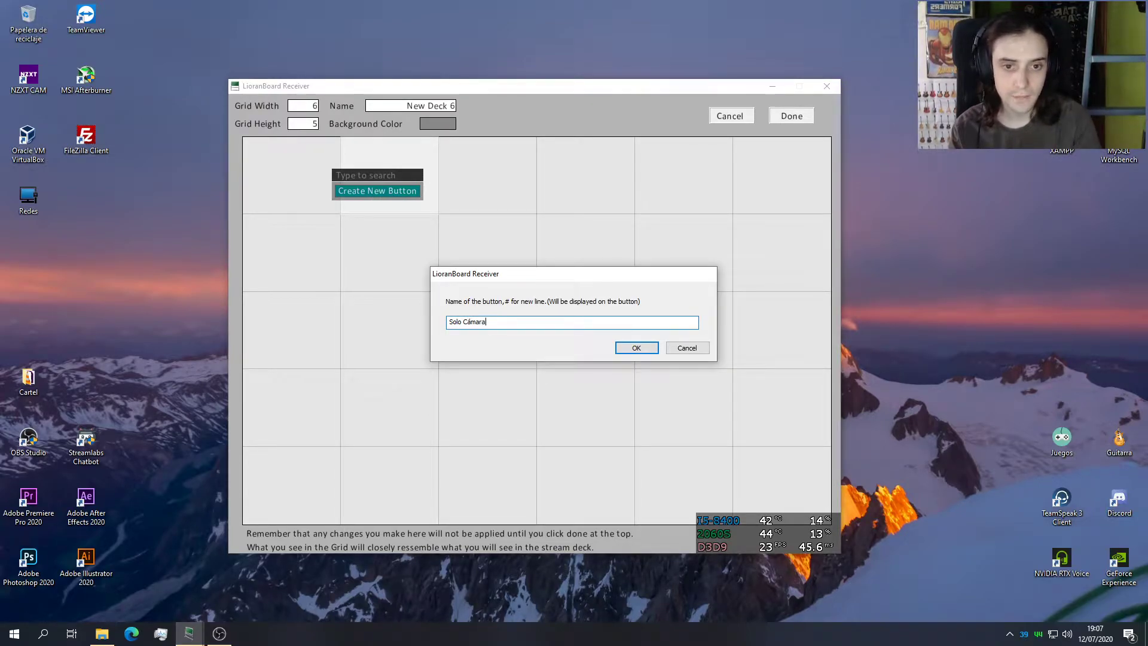
pyautogui.write('Solo Cámara')
pyautogui.press('Return')
pyautogui.moveTo(340, 174); pyautogui.dragTo(379, 171)
# Step: Change the new button's displayed text to "Solo Camara" without the accent
pyautogui.rightClick(379, 171)
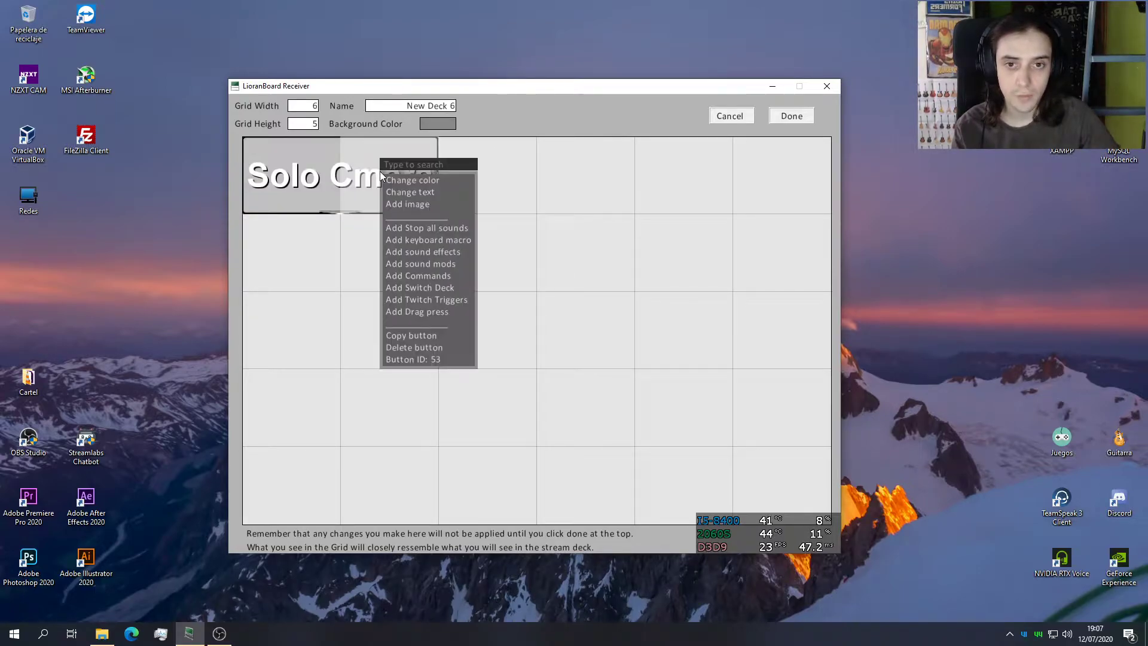
pyautogui.click(411, 193)
pyautogui.click(472, 328)
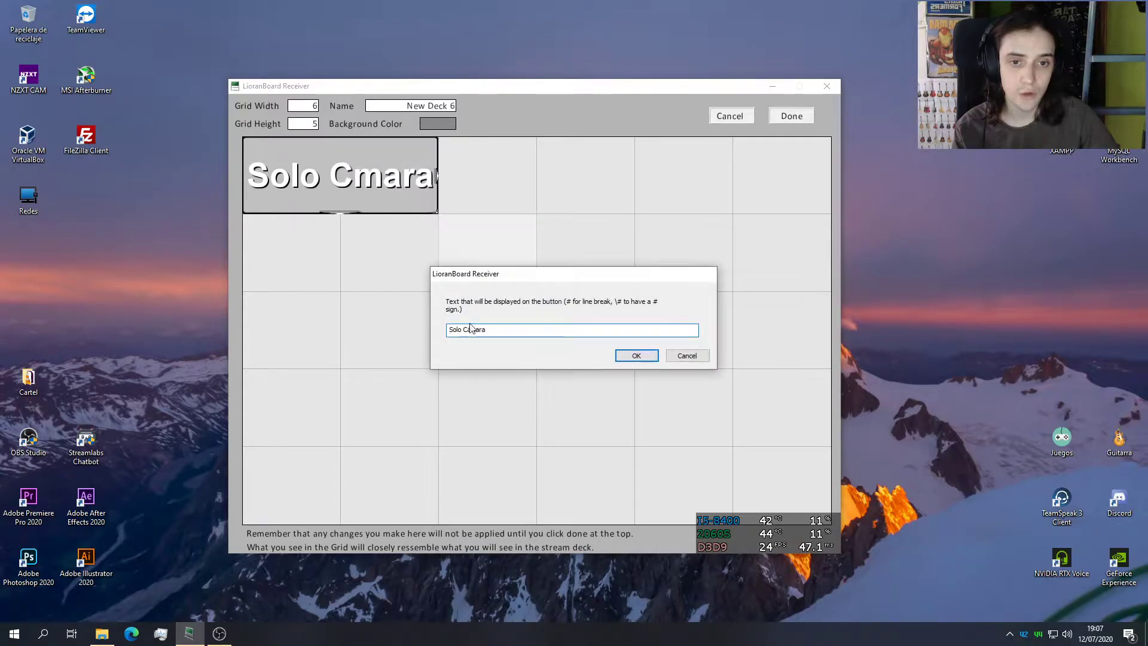
pyautogui.press('BackSpace')
pyautogui.write('a')
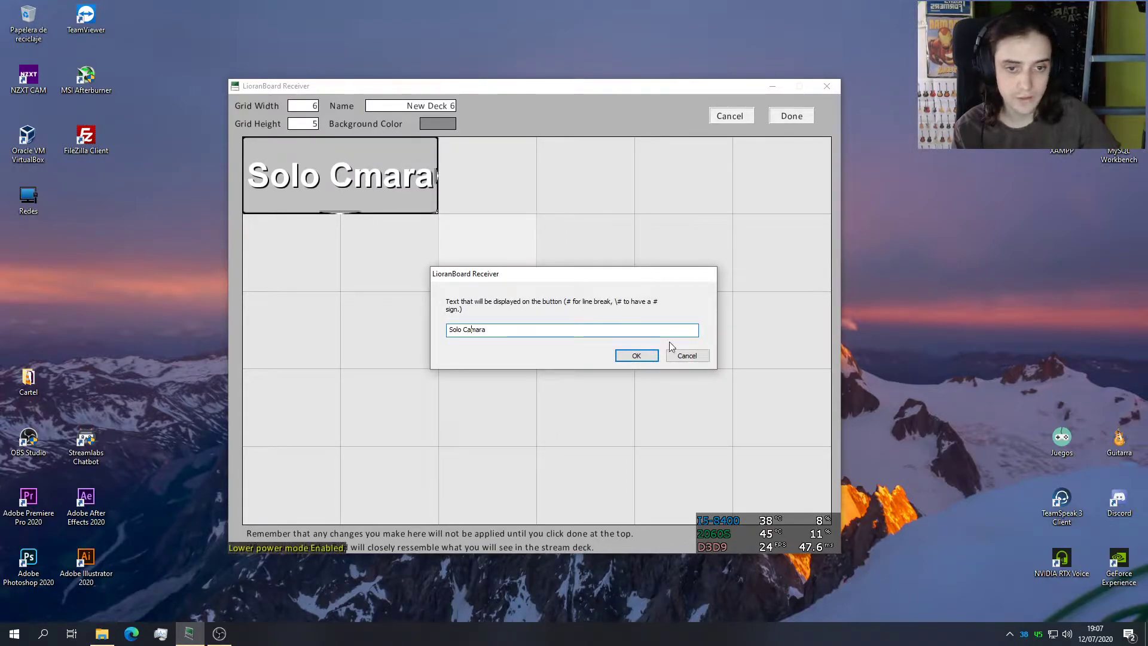
pyautogui.click(633, 355)
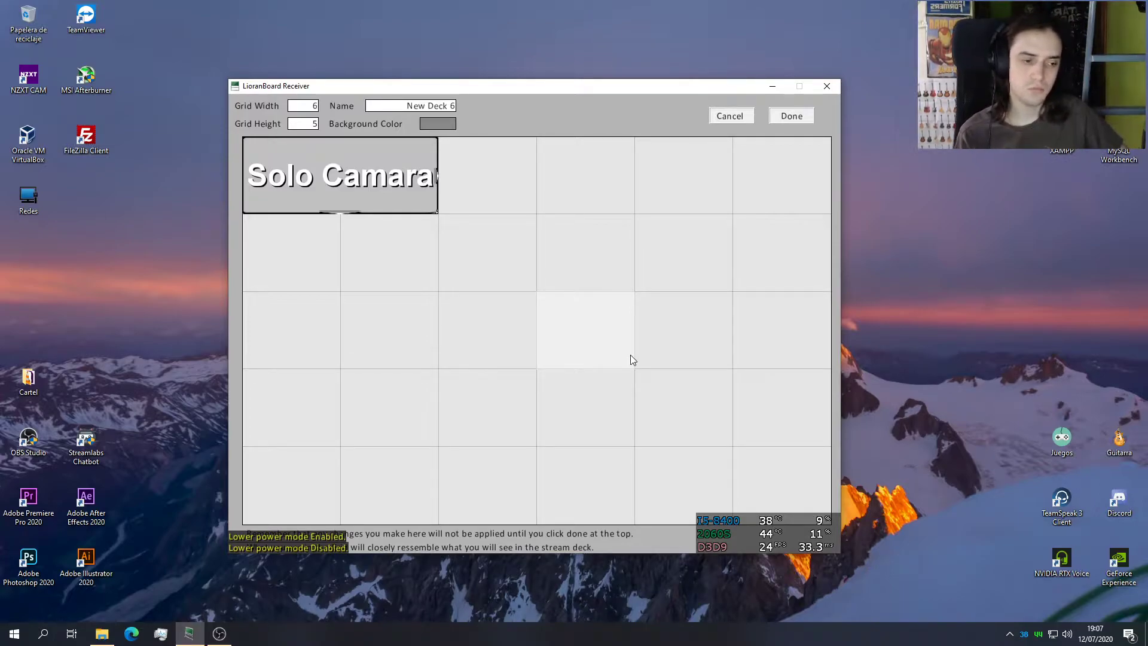
# Step: Open the Solo Camara button's commands and add a new action row
pyautogui.rightClick(381, 169)
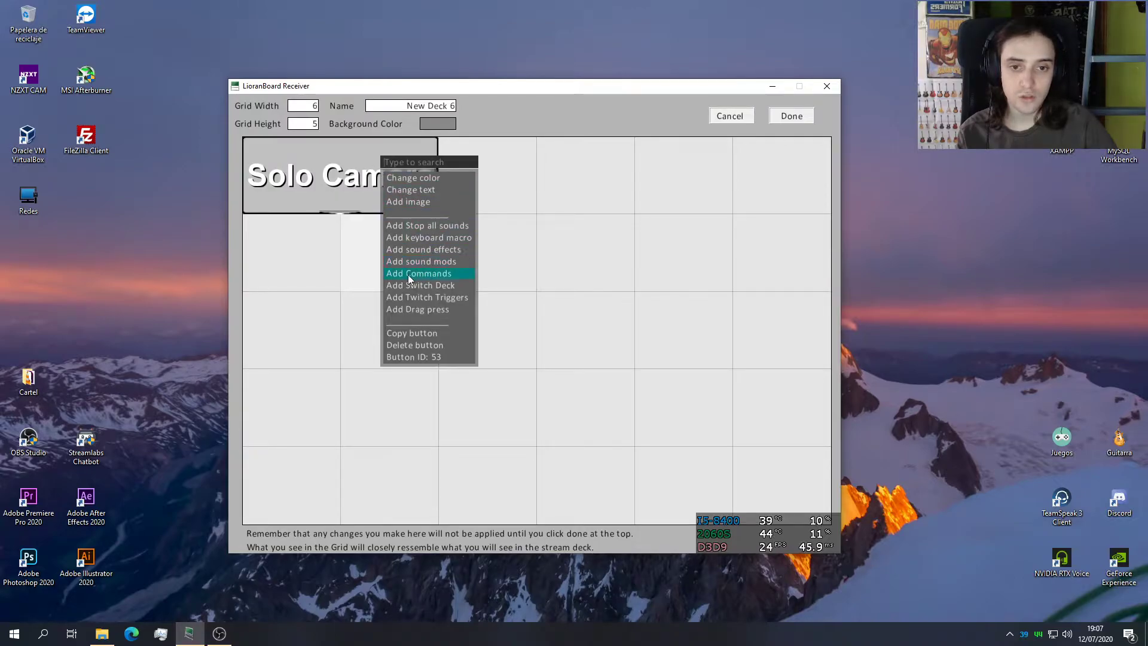
pyautogui.click(435, 274)
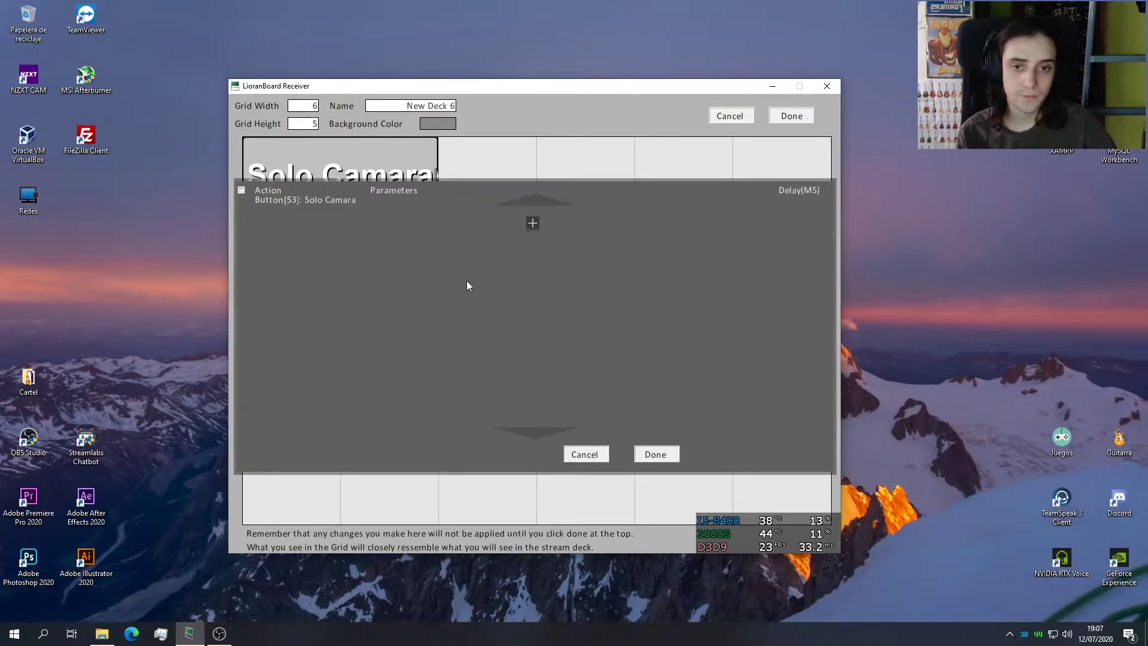
pyautogui.click(532, 223)
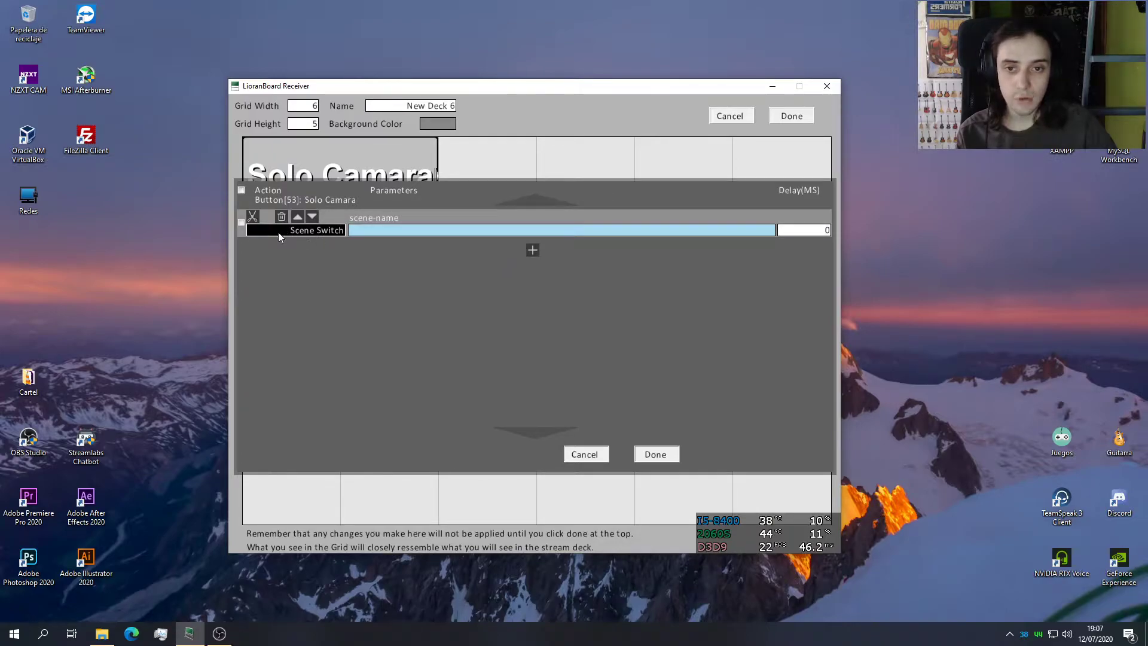
# Step: Examine the full list of action types available for the button's command, from scene and source actions to comments
pyautogui.click(318, 232)
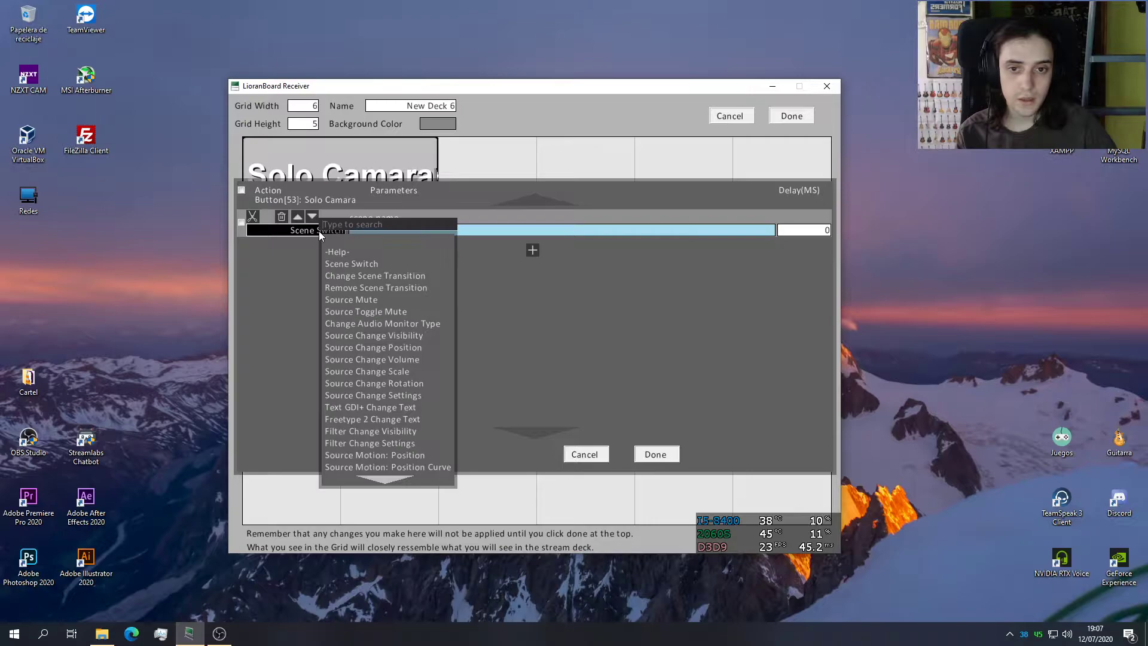
pyautogui.scroll(-5, 375, 311)
pyautogui.scroll(-8, 377, 313)
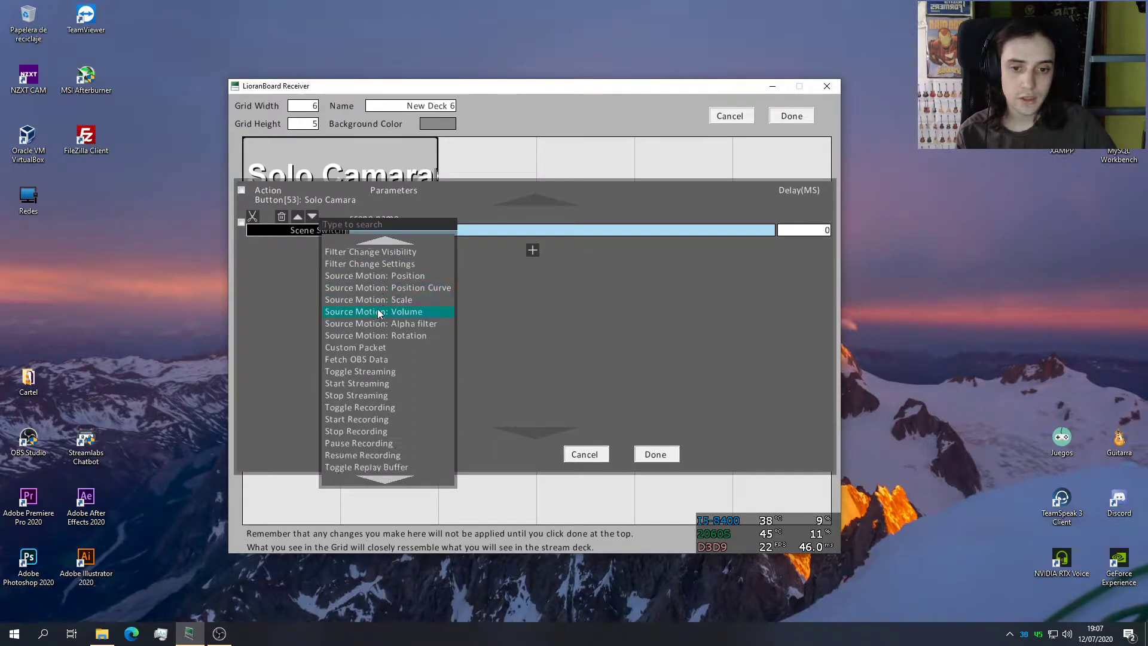
pyautogui.scroll(-7, 380, 317)
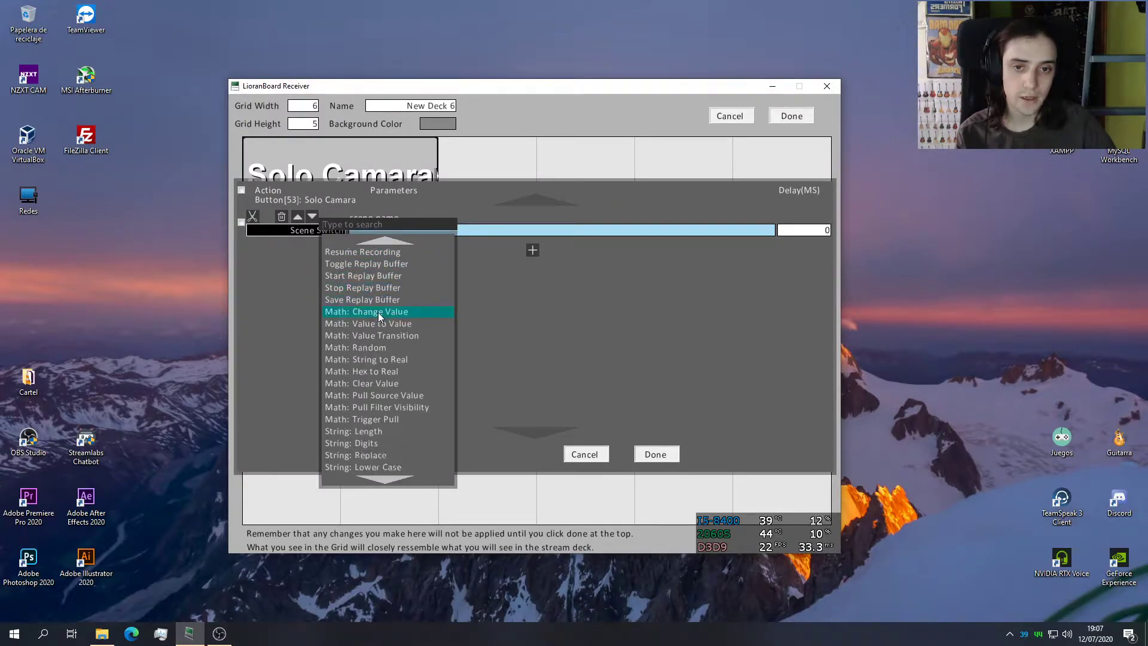
pyautogui.scroll(-2, 381, 321)
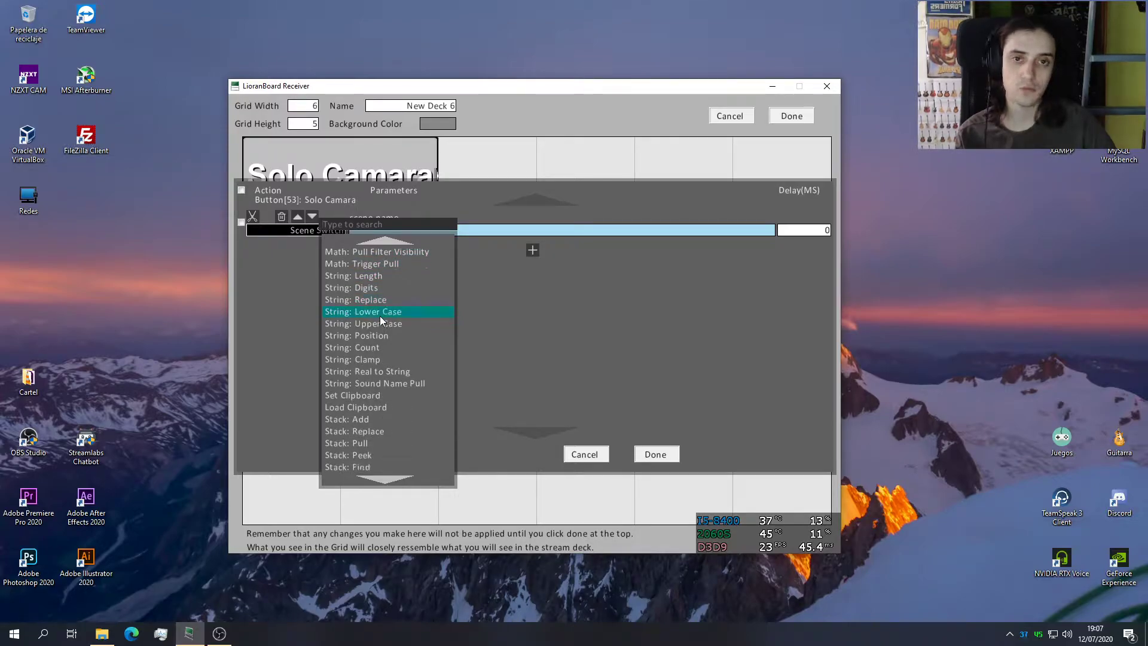
pyautogui.scroll(-10, 389, 316)
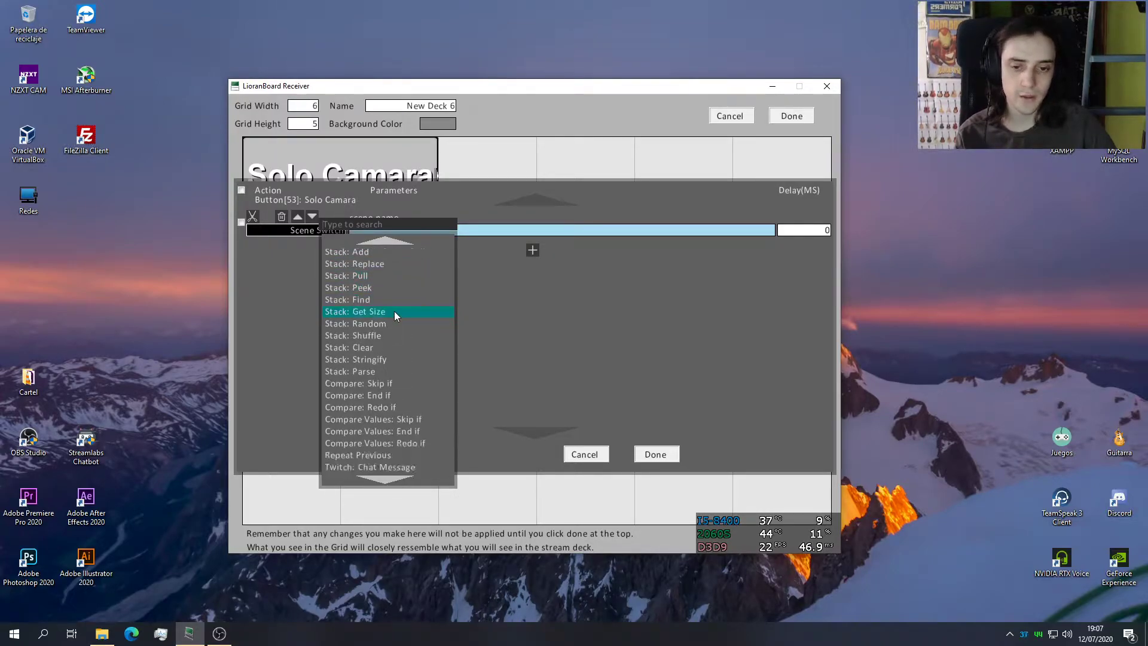
pyautogui.scroll(-3, 398, 307)
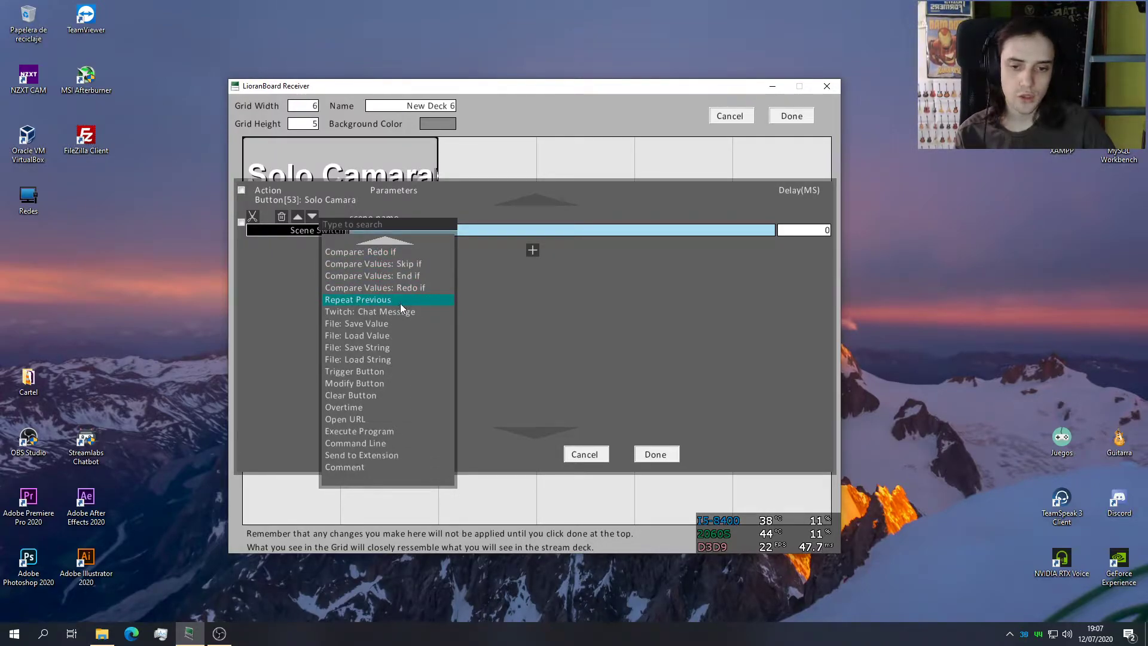
pyautogui.scroll(10, 401, 305)
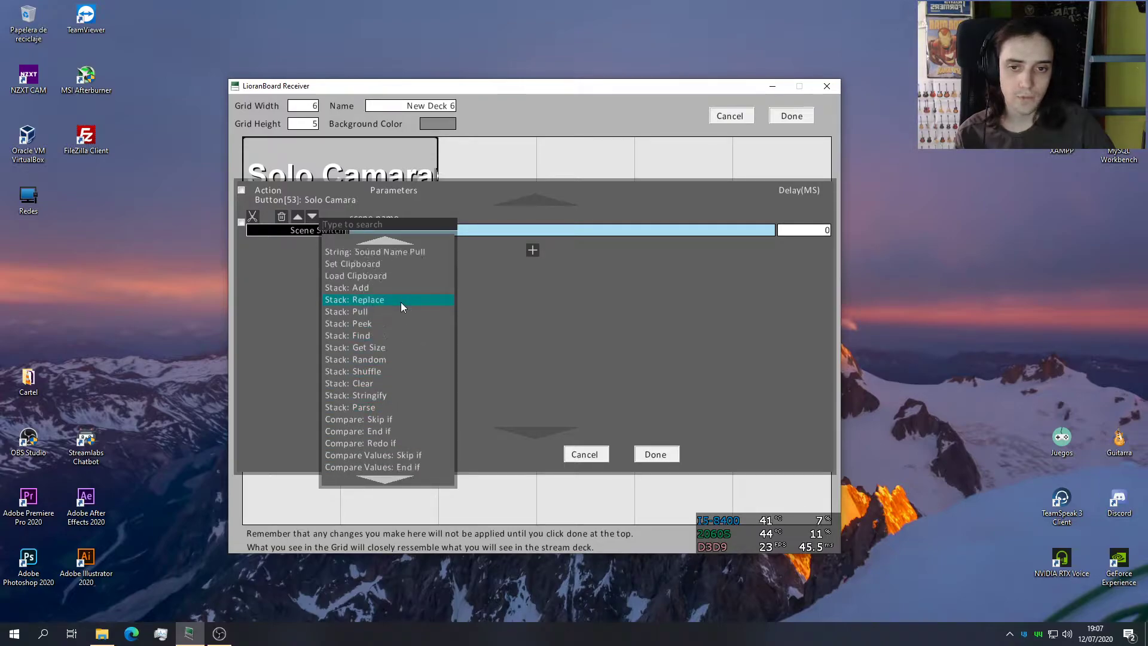
pyautogui.scroll(10, 400, 301)
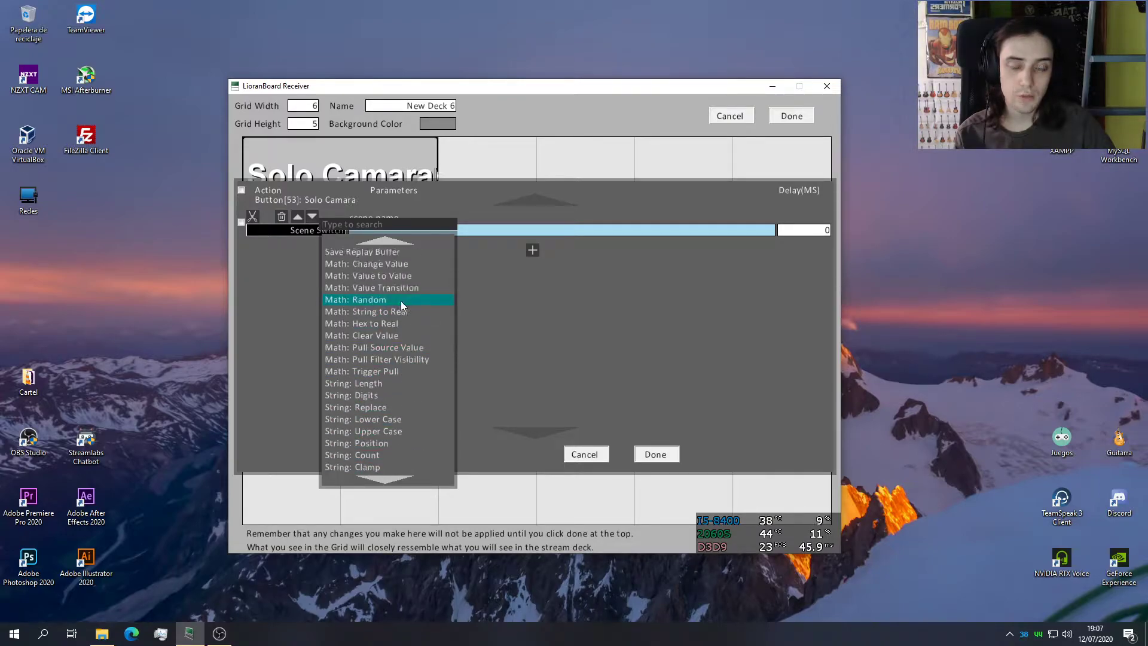
pyautogui.click(502, 297)
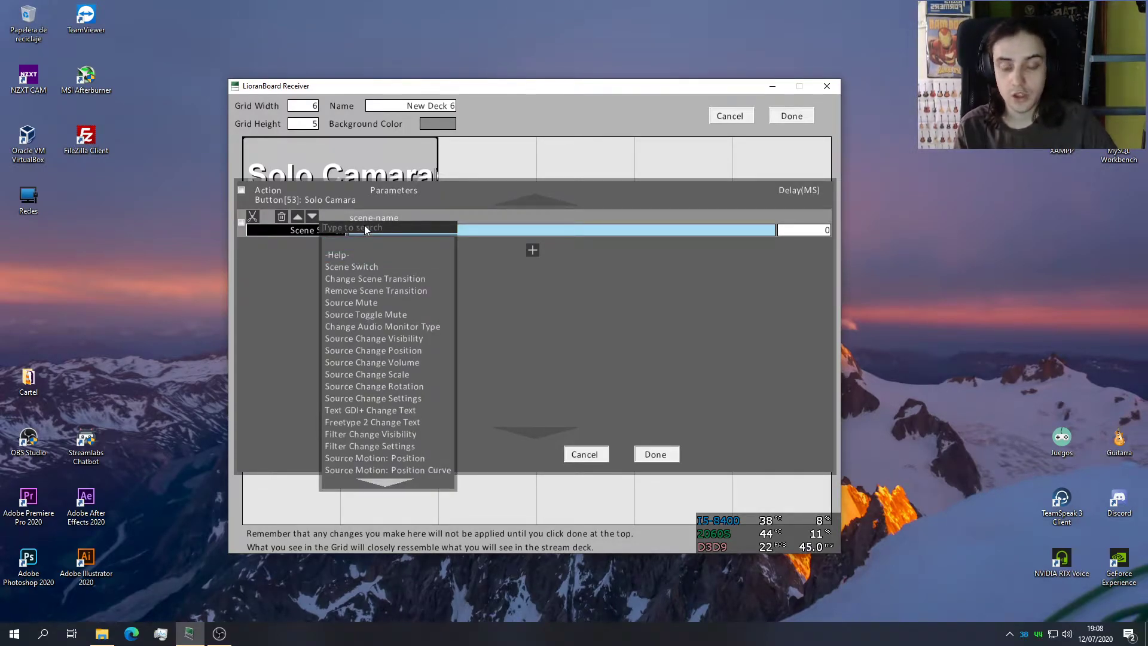
# Step: Search the action types for "scene" and choose Scene Switch for the Solo Camara button's command
pyautogui.click(364, 225)
pyautogui.click(351, 230)
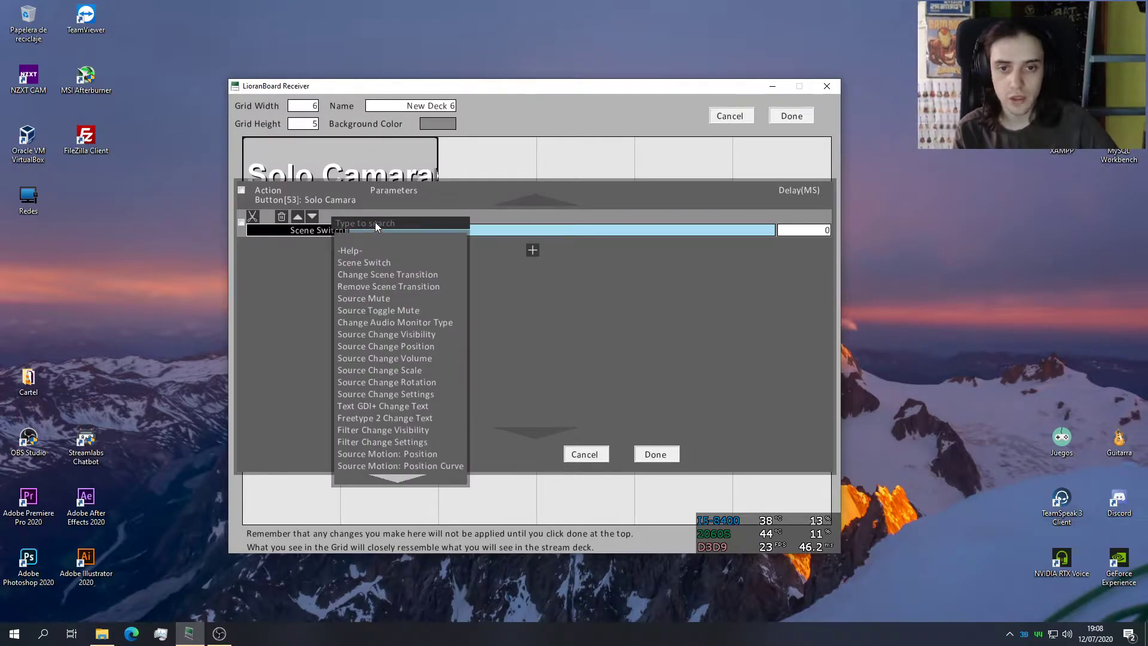
pyautogui.write('secen')
pyautogui.press('BackSpace')
pyautogui.press('BackSpace')
pyautogui.press('BackSpace')
pyautogui.press('BackSpace')
pyautogui.write('cene')
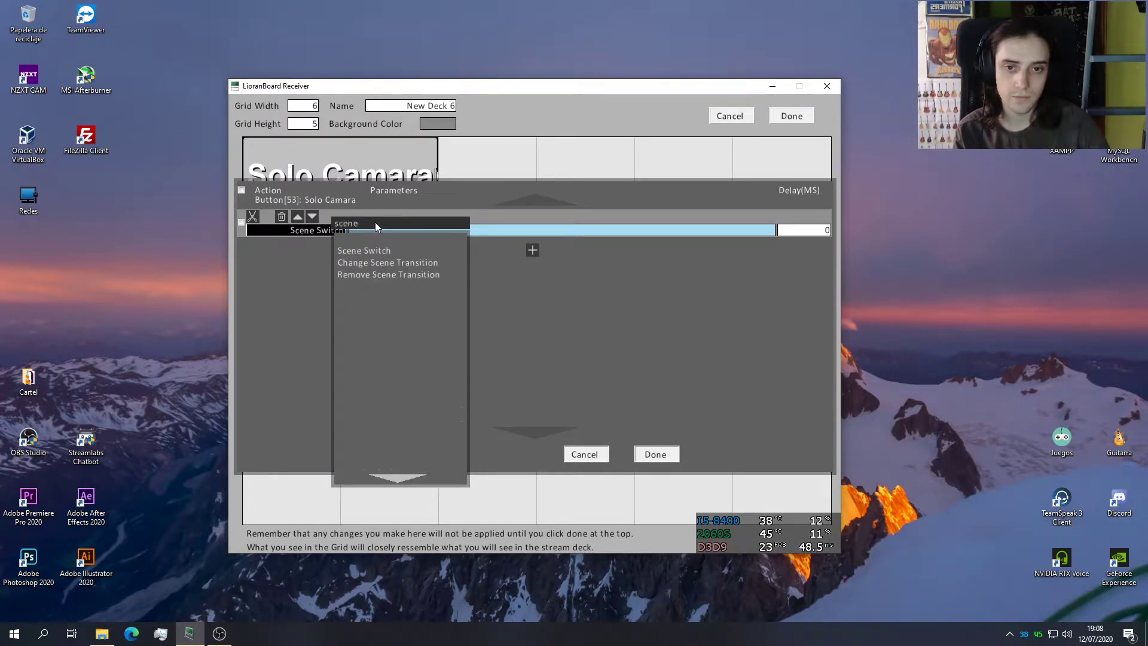
pyautogui.click(404, 251)
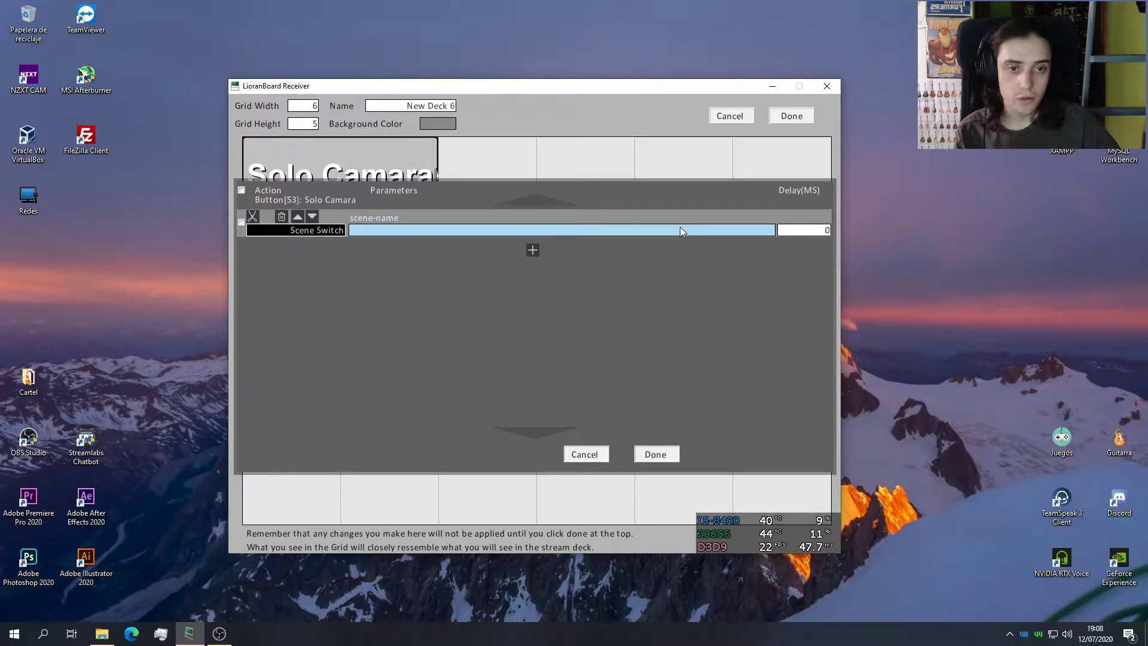
# Step: Set the Scene Switch command's scene-name to Solo Cam
pyautogui.click(547, 233)
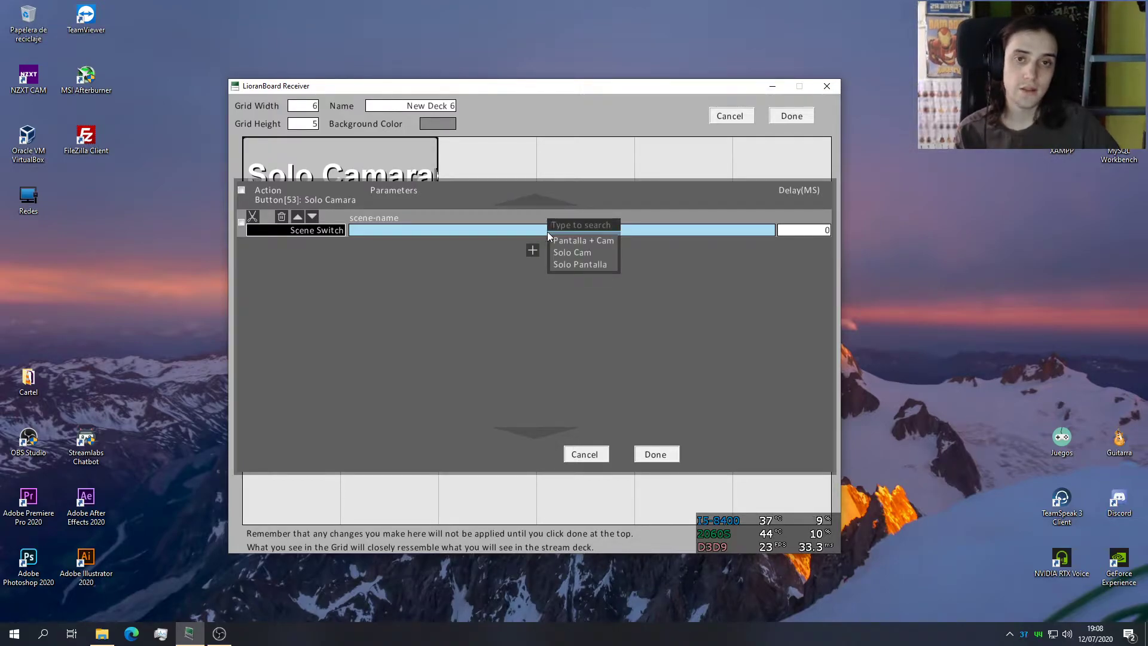
pyautogui.click(577, 258)
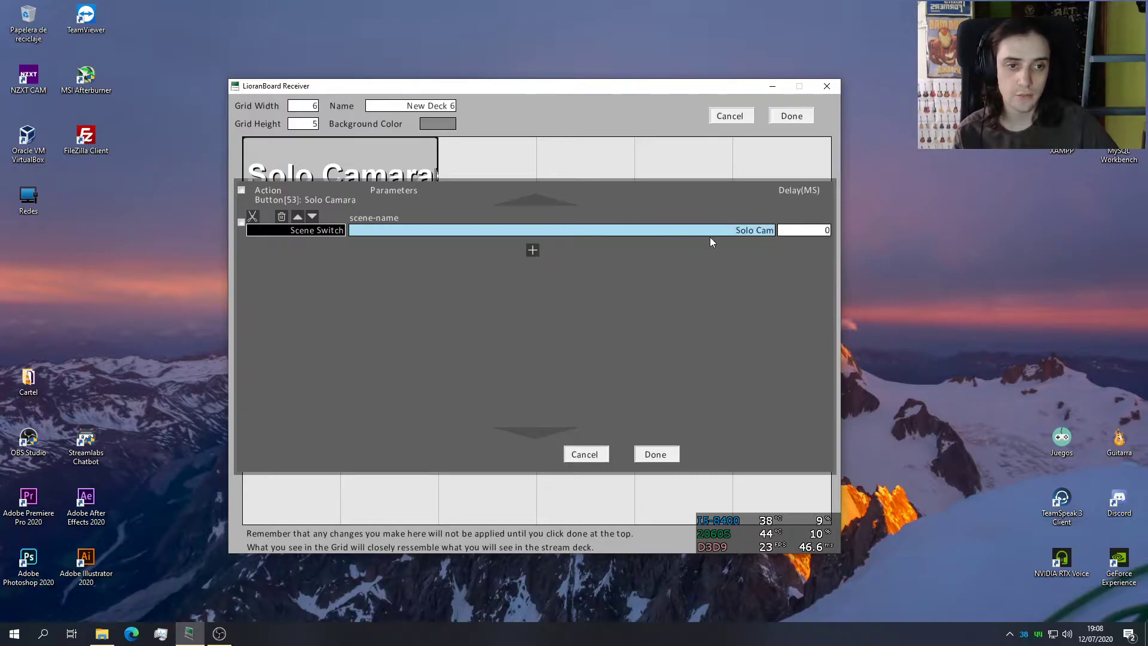
pyautogui.click(278, 540)
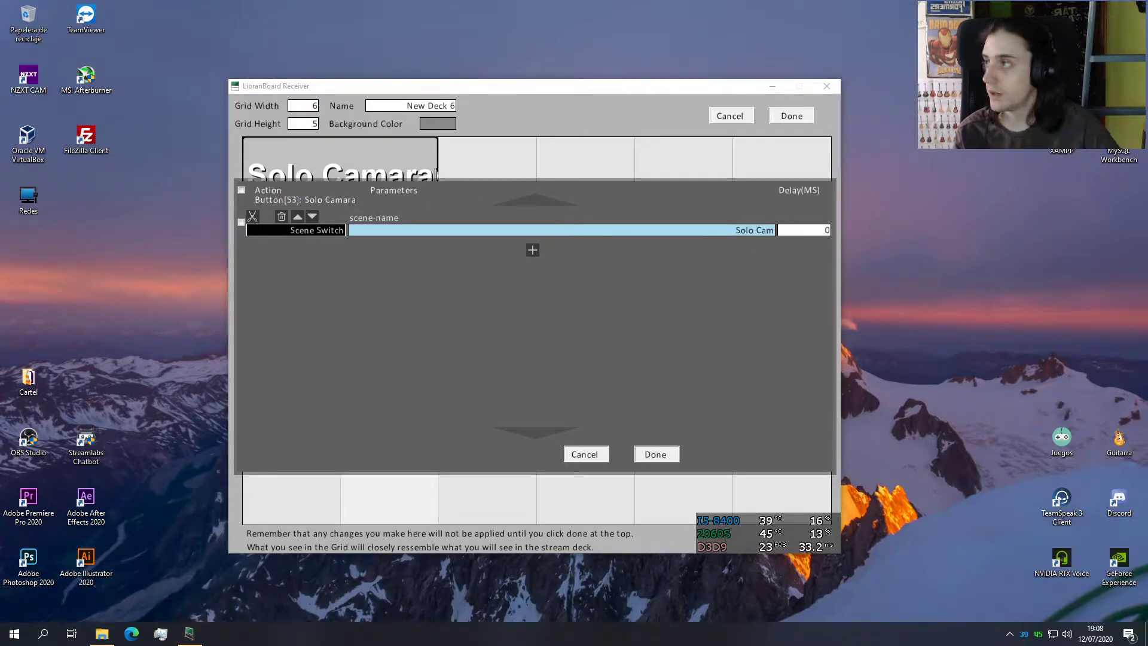
# Step: Check the Solo Cam scene name in OBS, then accept the Solo Camara button's Scene Switch command
pyautogui.doubleClick(28, 442)
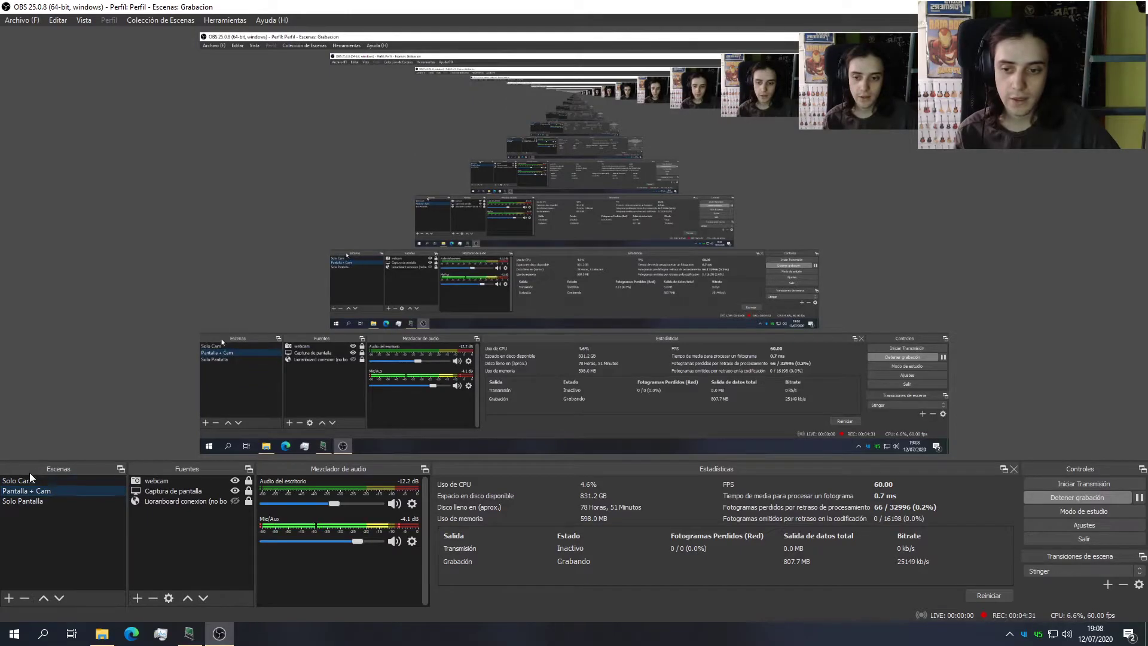
pyautogui.click(219, 633)
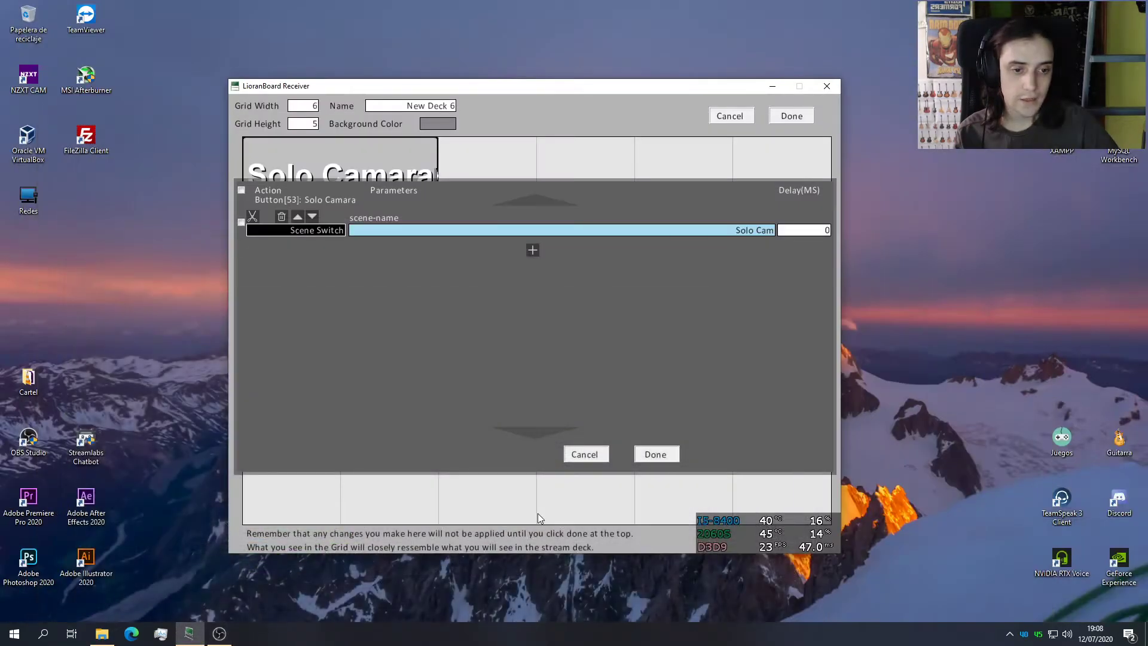
pyautogui.click(656, 454)
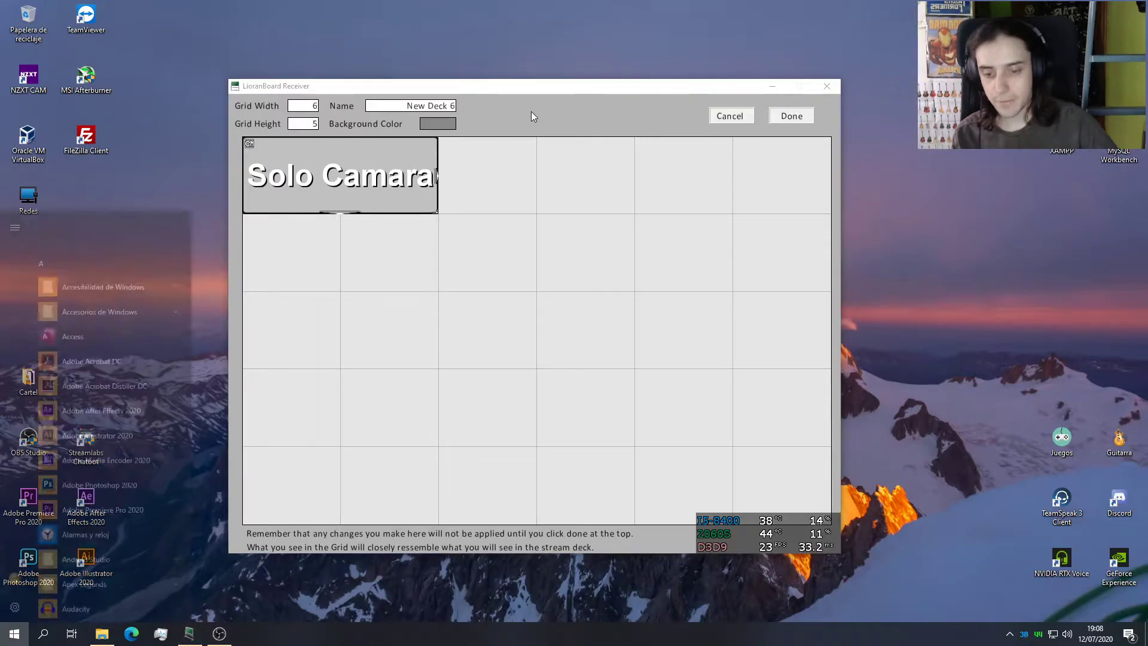
# Step: Launch LioranBoard Stream Deck.exe from the LioranBoard Stream deck(PC) folder within Descargas > lioranboard
pyautogui.click(101, 635)
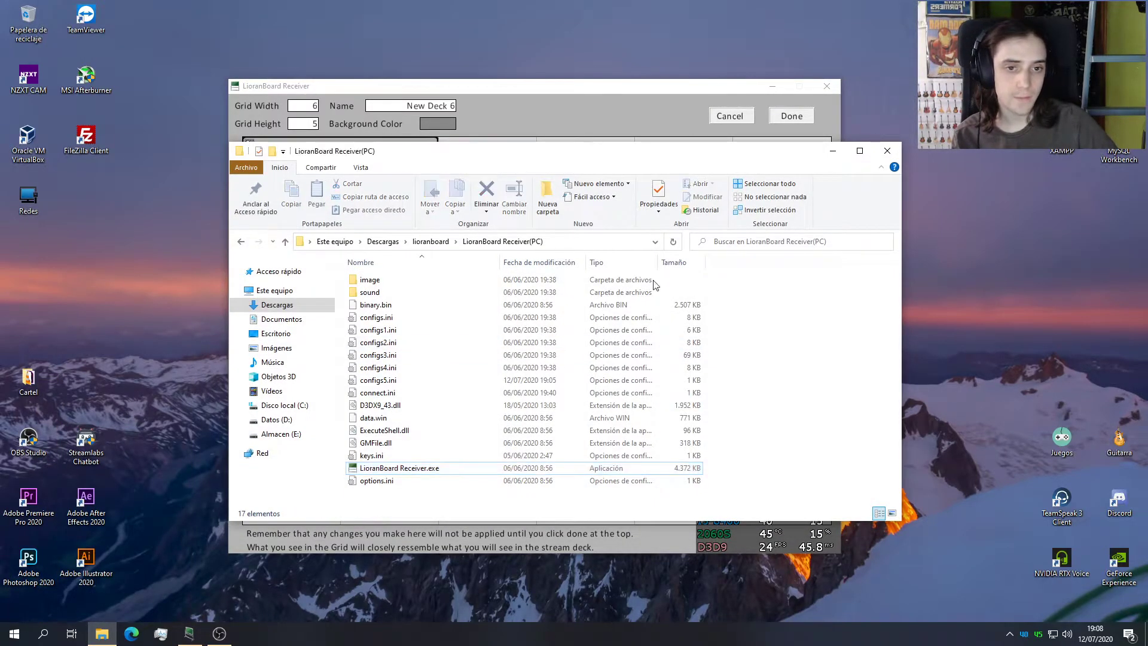
pyautogui.click(431, 241)
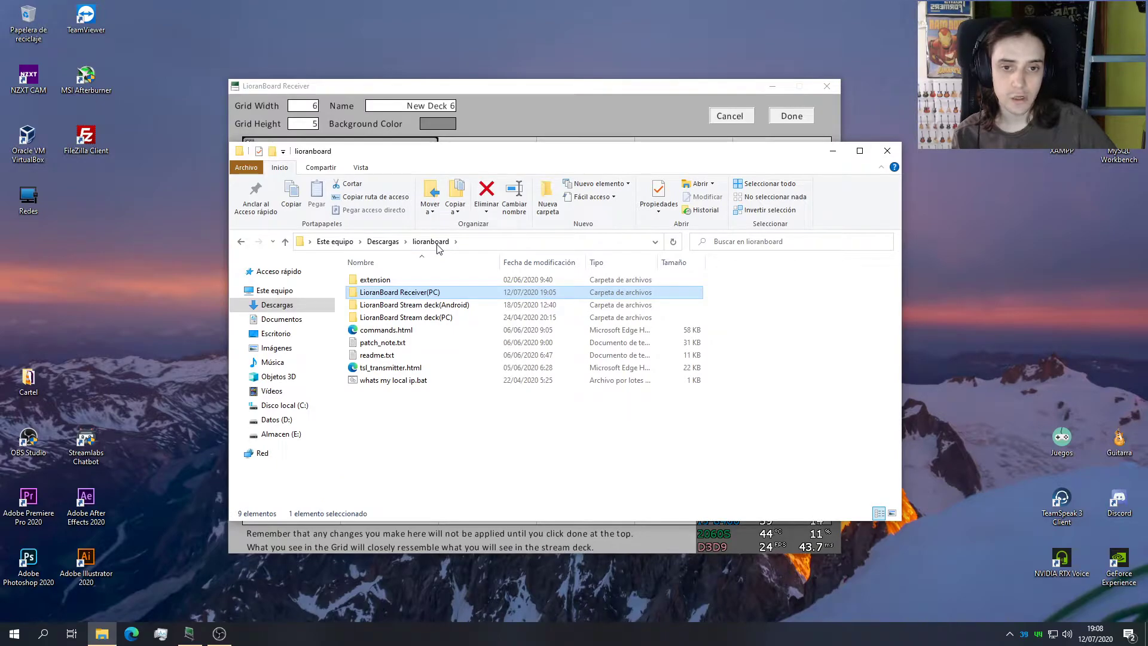
pyautogui.click(427, 307)
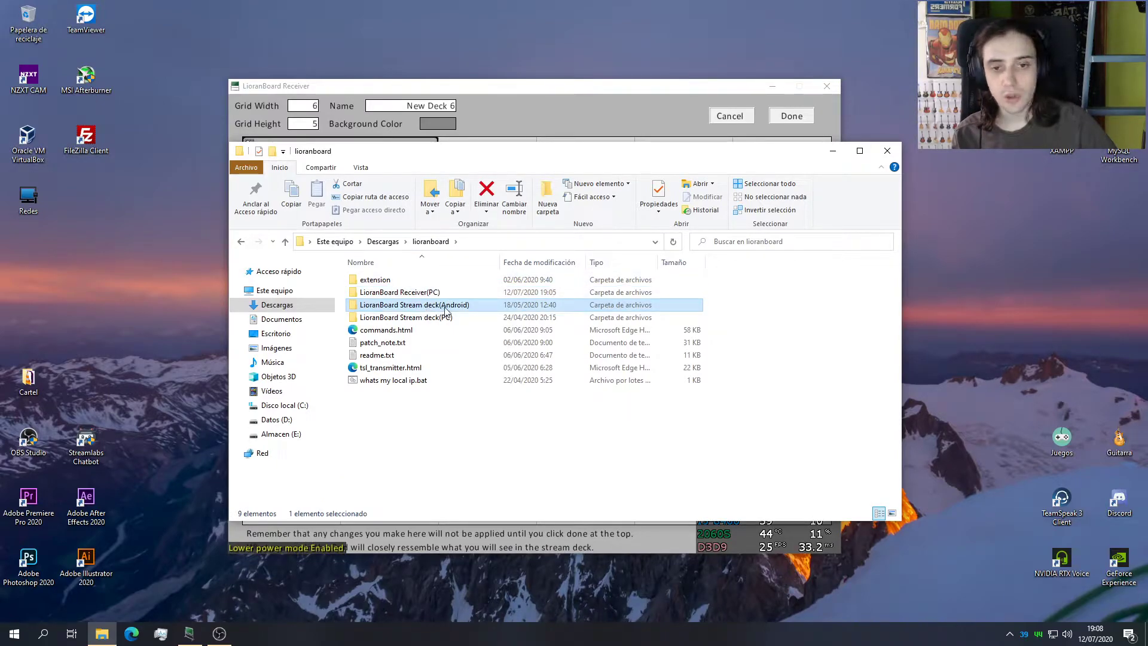
pyautogui.doubleClick(443, 311)
pyautogui.hotkey('alt', 'Left')
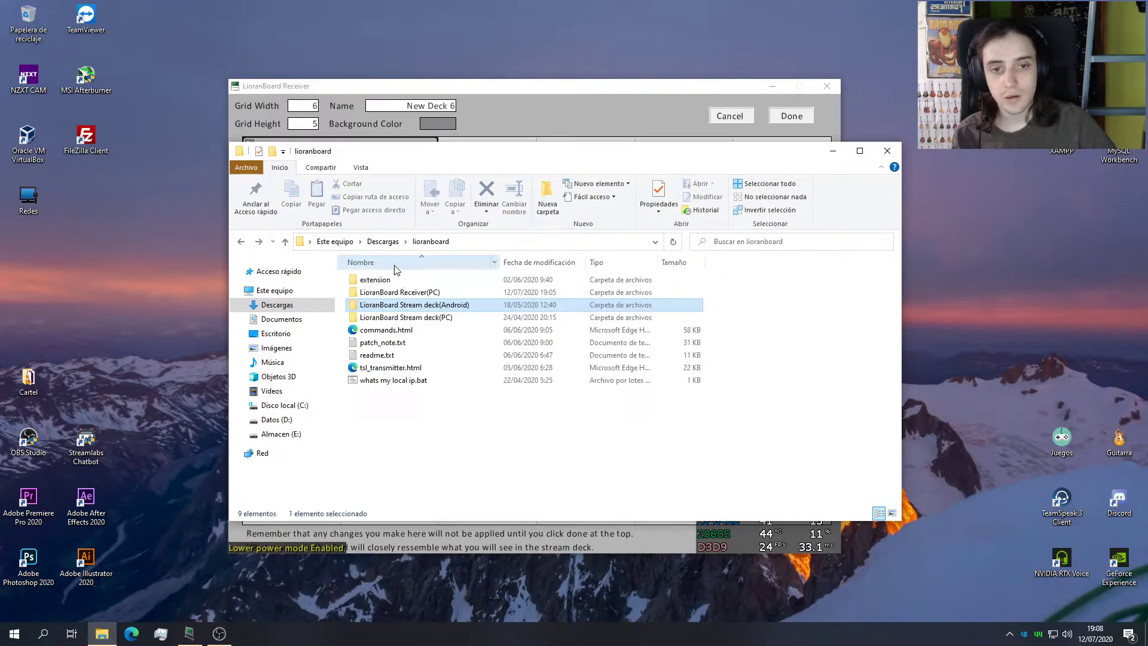
pyautogui.doubleClick(448, 318)
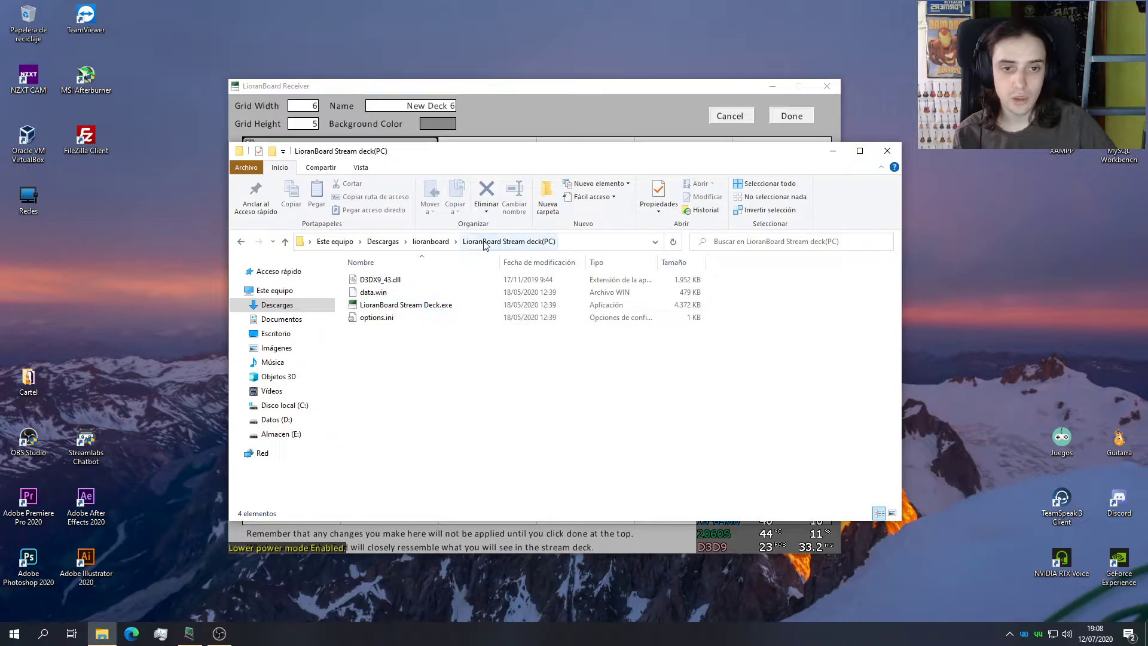
pyautogui.doubleClick(414, 306)
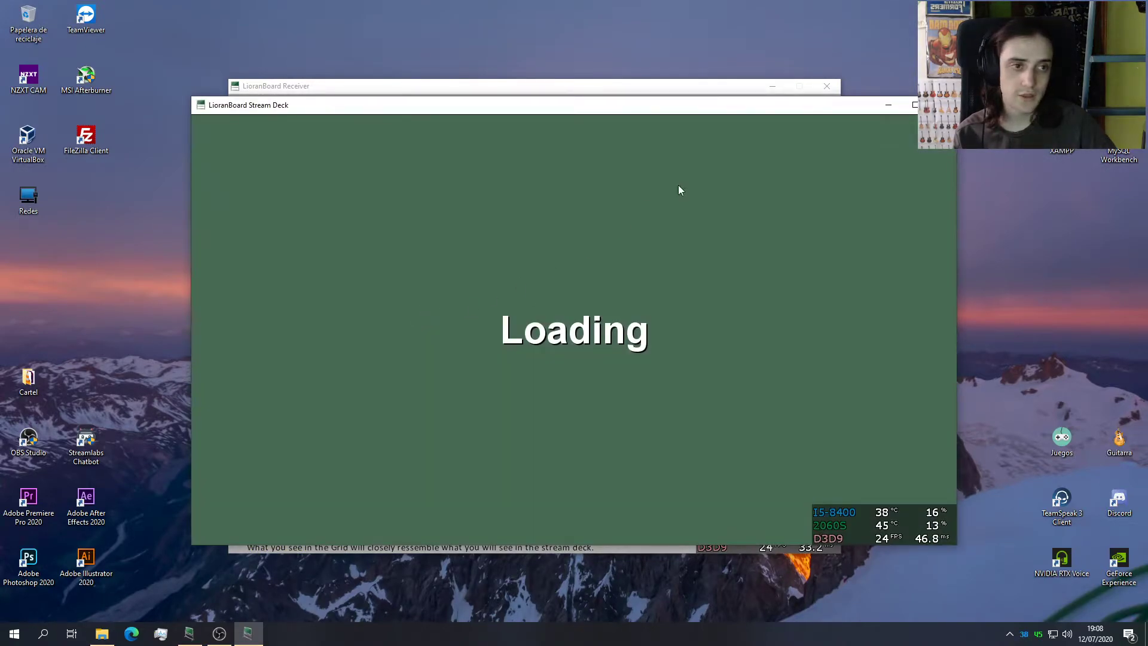
pyautogui.moveTo(625, 111); pyautogui.dragTo(604, 109)
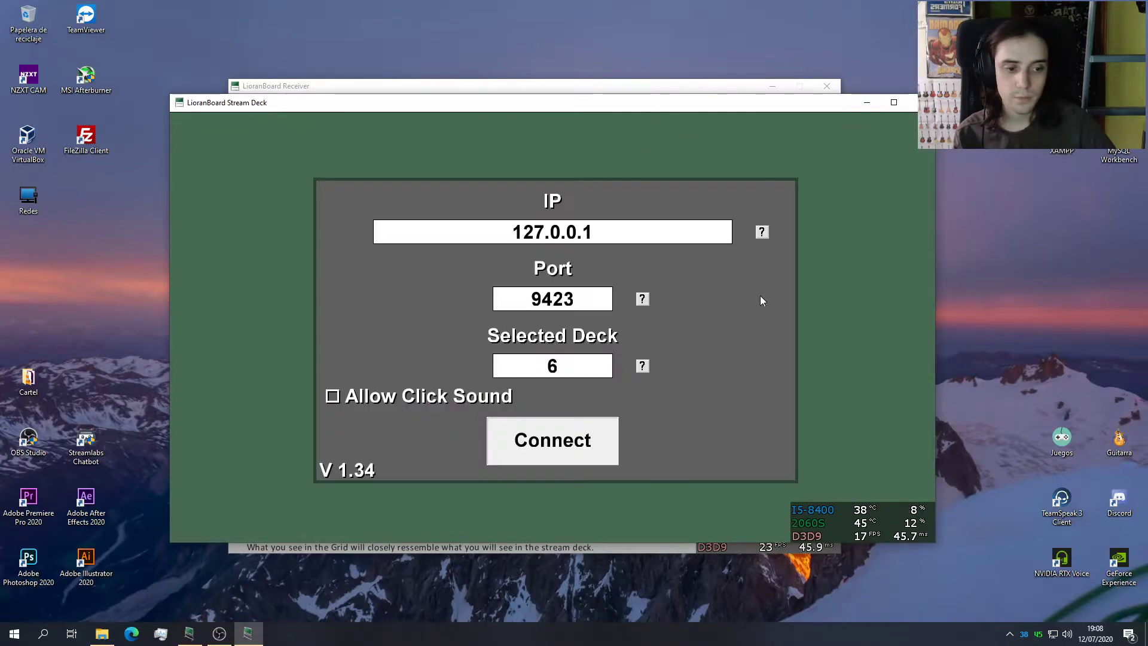
# Step: Turn off Show On-Screen Display in RivaTuner Statistics Server and put its window away
pyautogui.click(1010, 635)
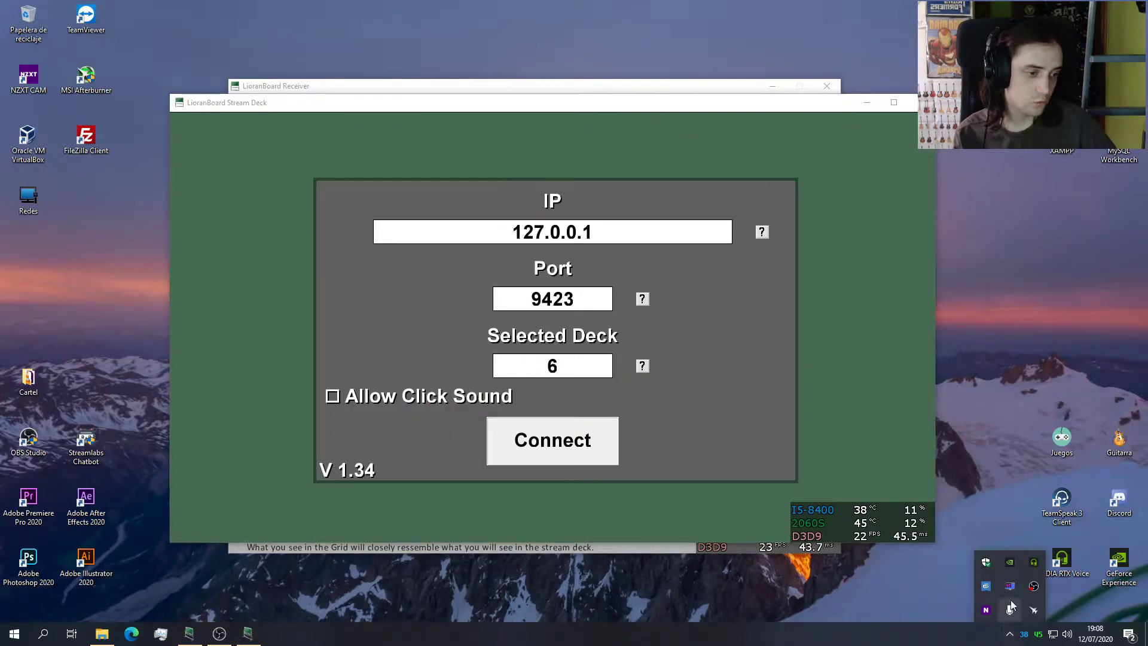
pyautogui.click(1010, 586)
pyautogui.click(547, 144)
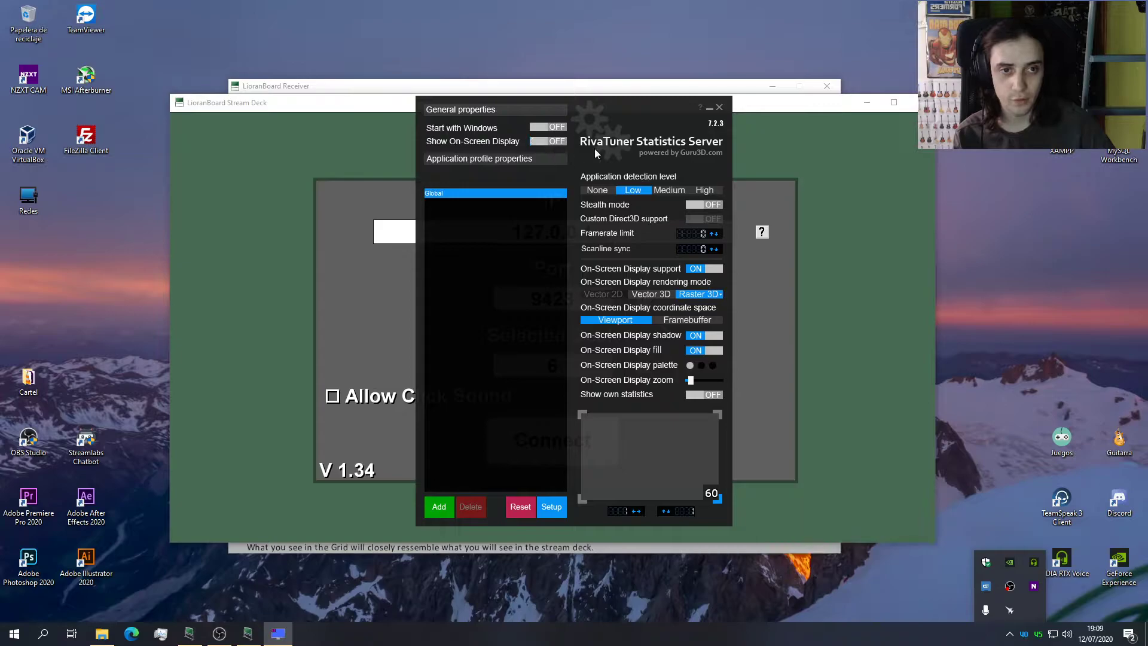
pyautogui.click(710, 108)
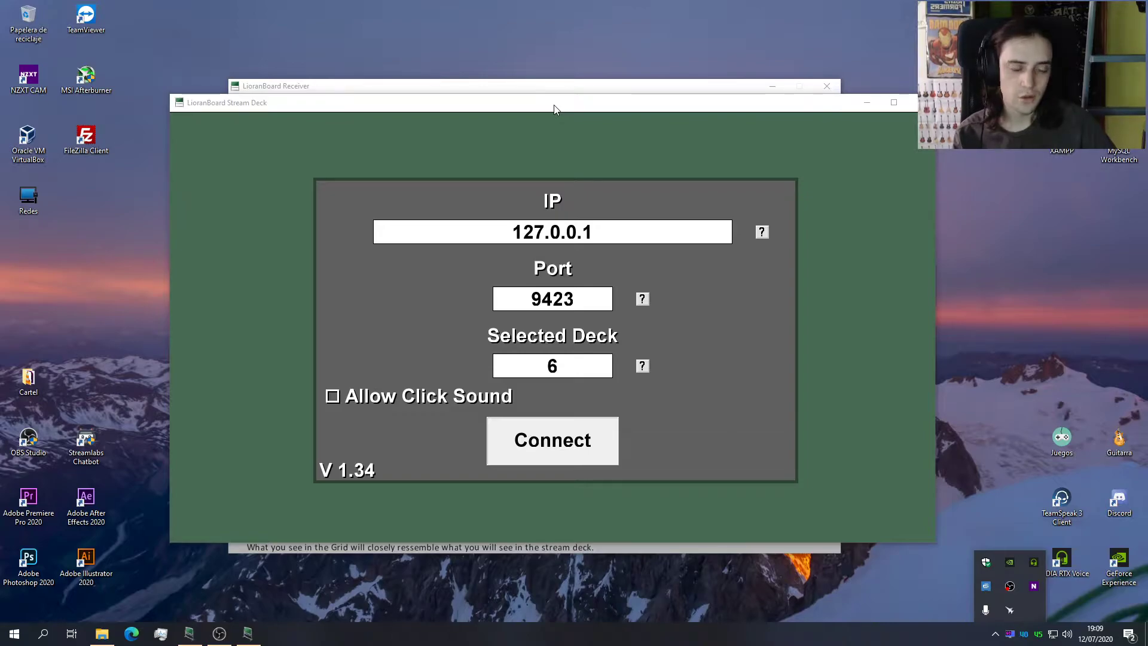
# Step: Connect the Stream Deck to the Receiver with IP 127.0.0.1, port 9423 and selected deck 6
pyautogui.moveTo(554, 109); pyautogui.dragTo(588, 95)
pyautogui.click(635, 215)
pyautogui.press('Return')
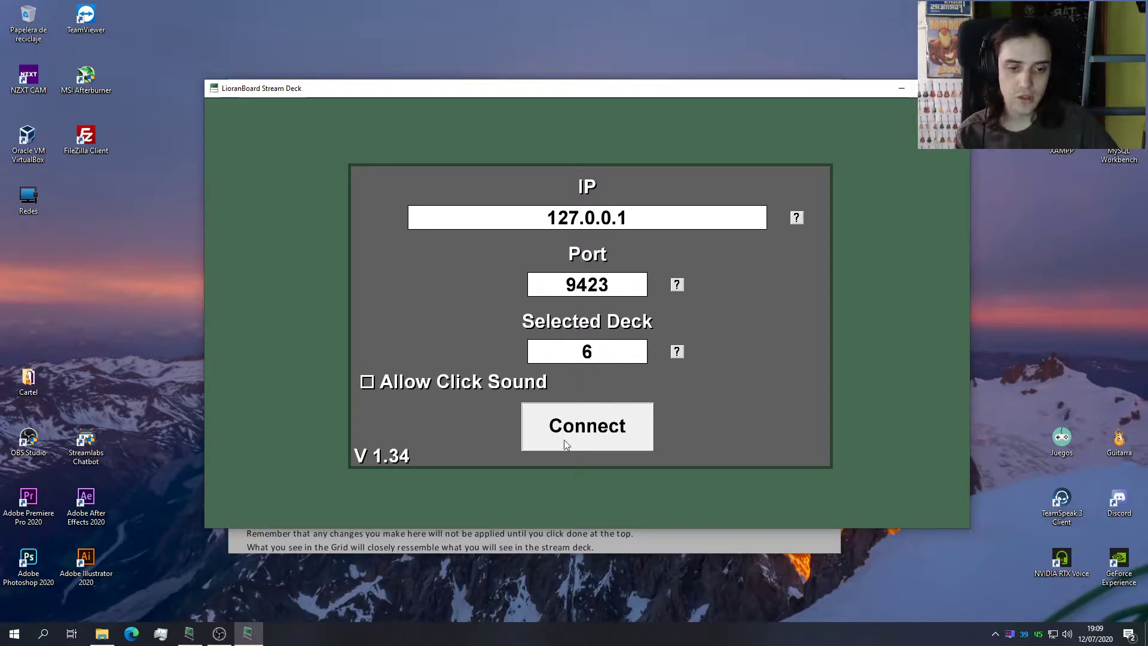
pyautogui.click(579, 434)
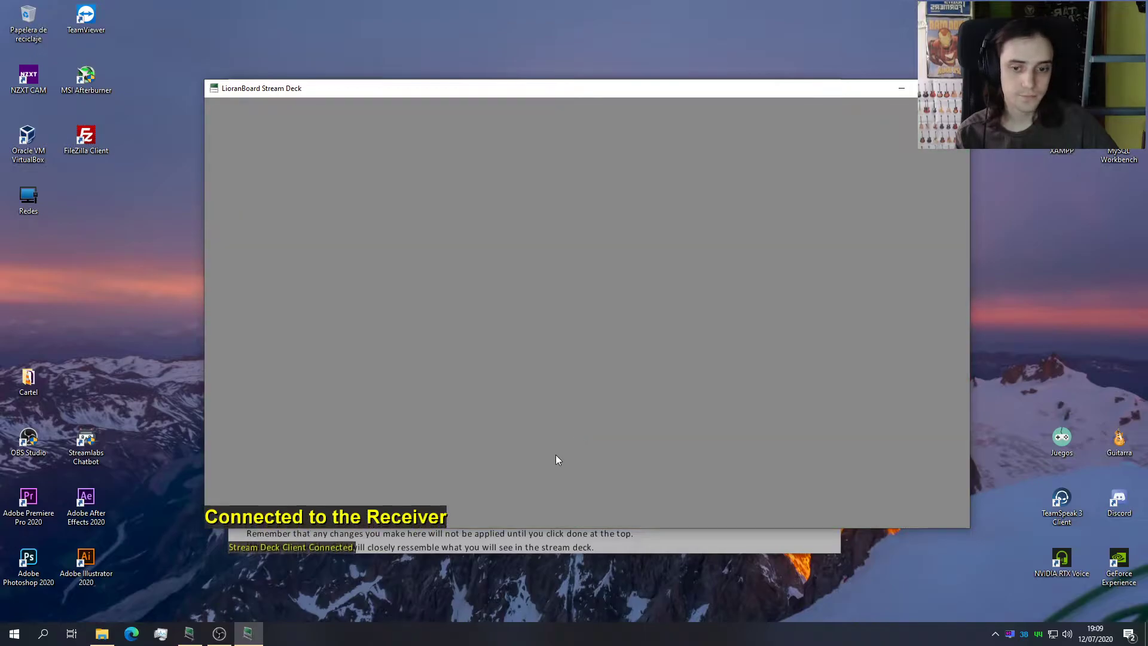
# Step: Save the New Deck 6 edits in the Receiver and bring the Stream Deck window to the front
pyautogui.moveTo(385, 89); pyautogui.dragTo(488, 155)
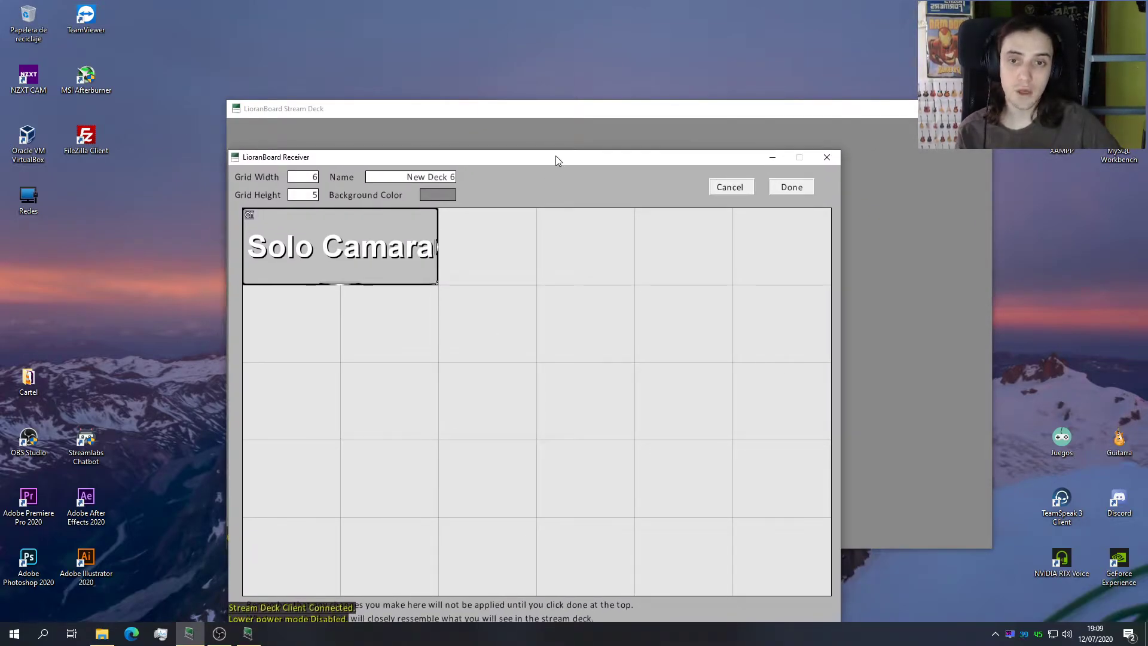
pyautogui.click(792, 188)
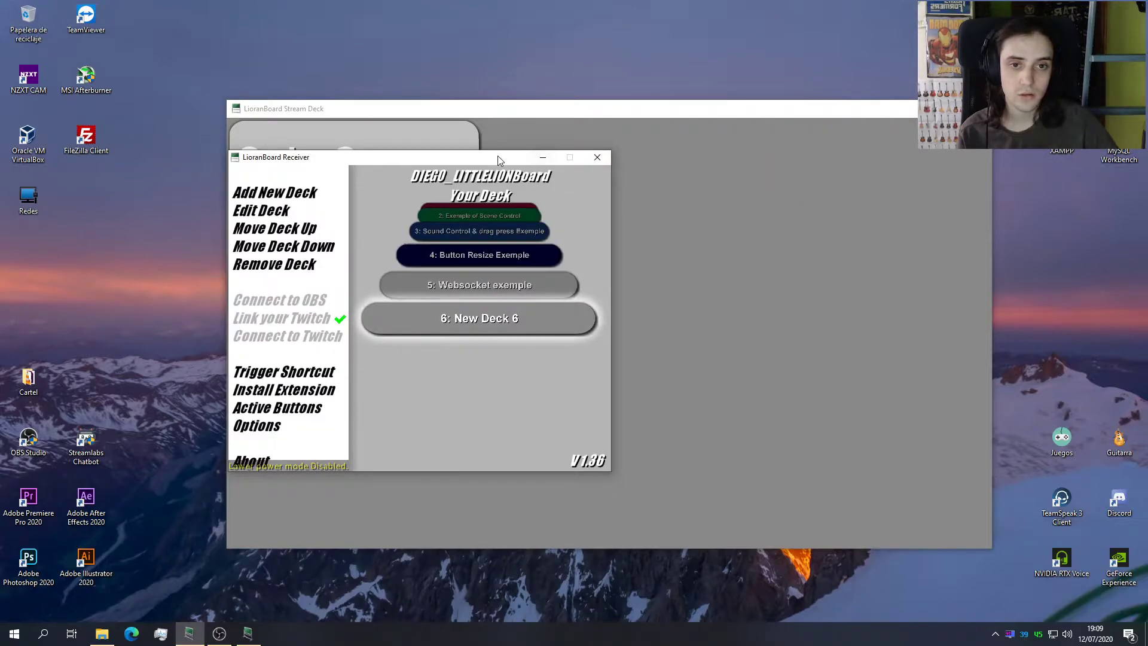
pyautogui.click(603, 110)
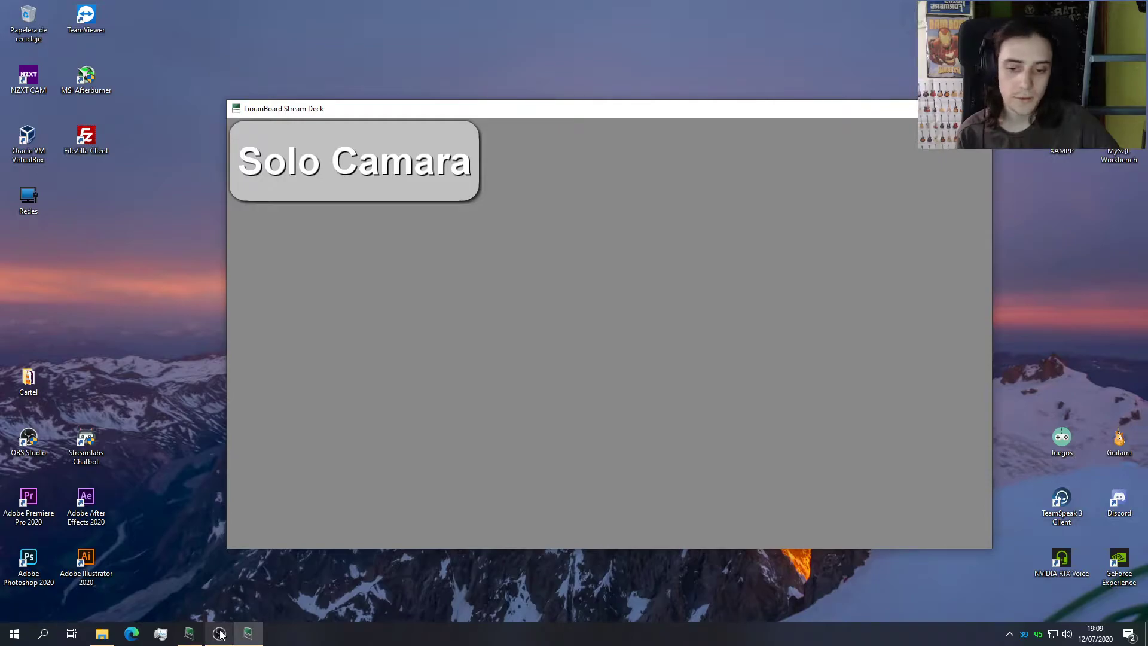
# Step: Maximize OBS on this screen, place the Stream Deck window over it and trigger the Solo Camara button
pyautogui.rightClick(28, 439)
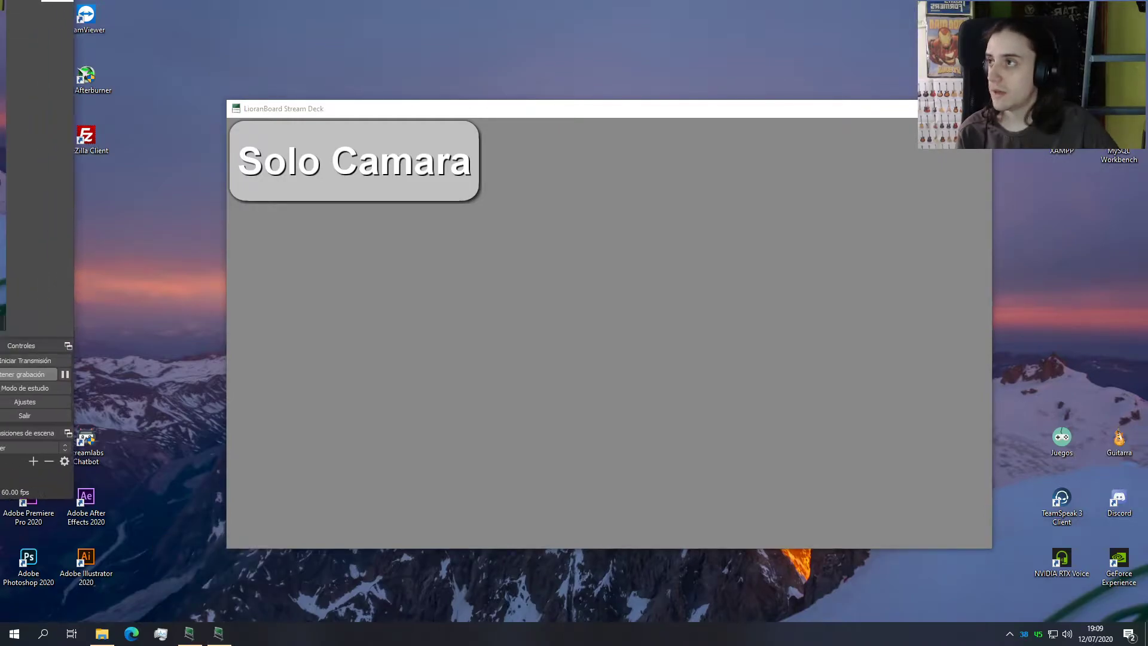
pyautogui.click(42, 353)
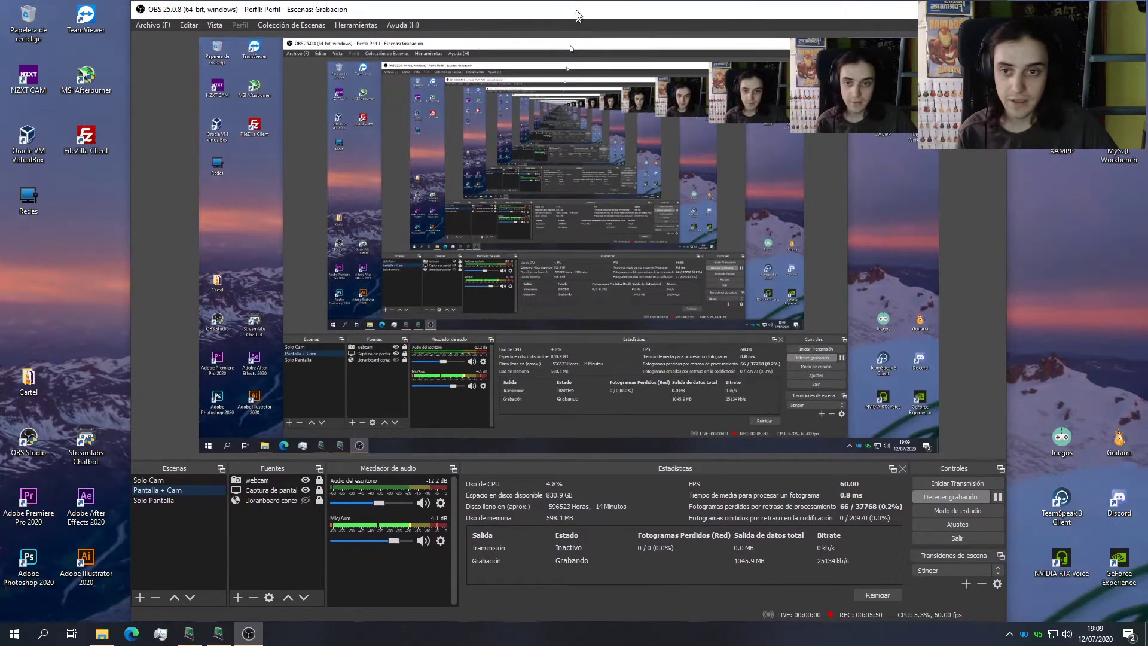
pyautogui.doubleClick(577, 15)
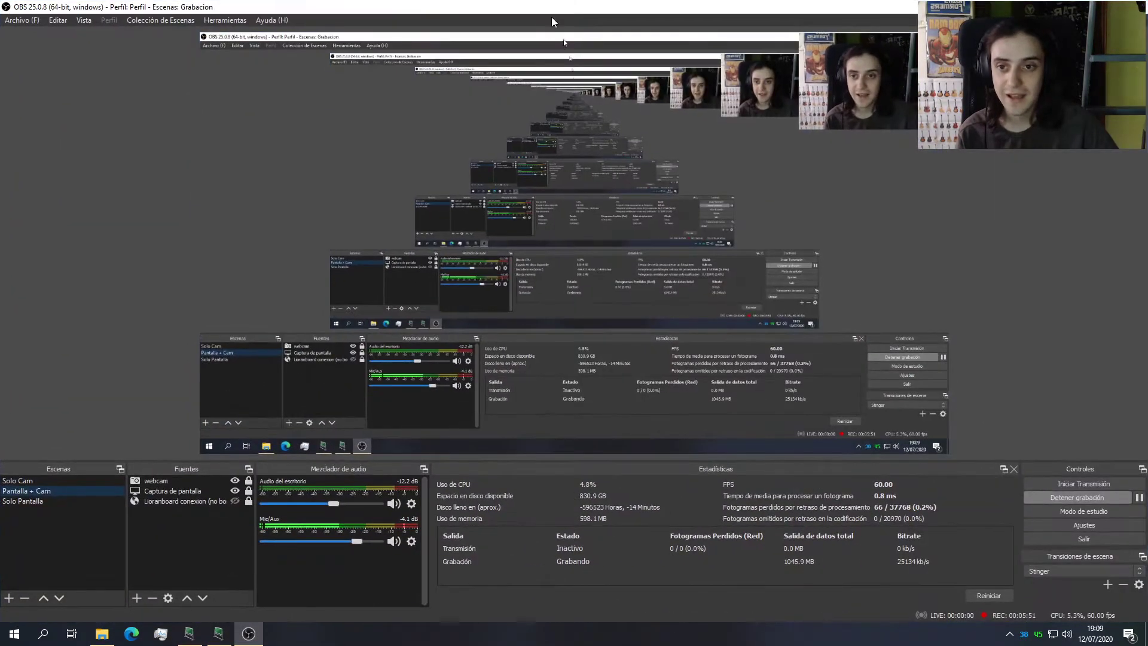
pyautogui.click(218, 635)
pyautogui.moveTo(554, 118); pyautogui.dragTo(600, 218)
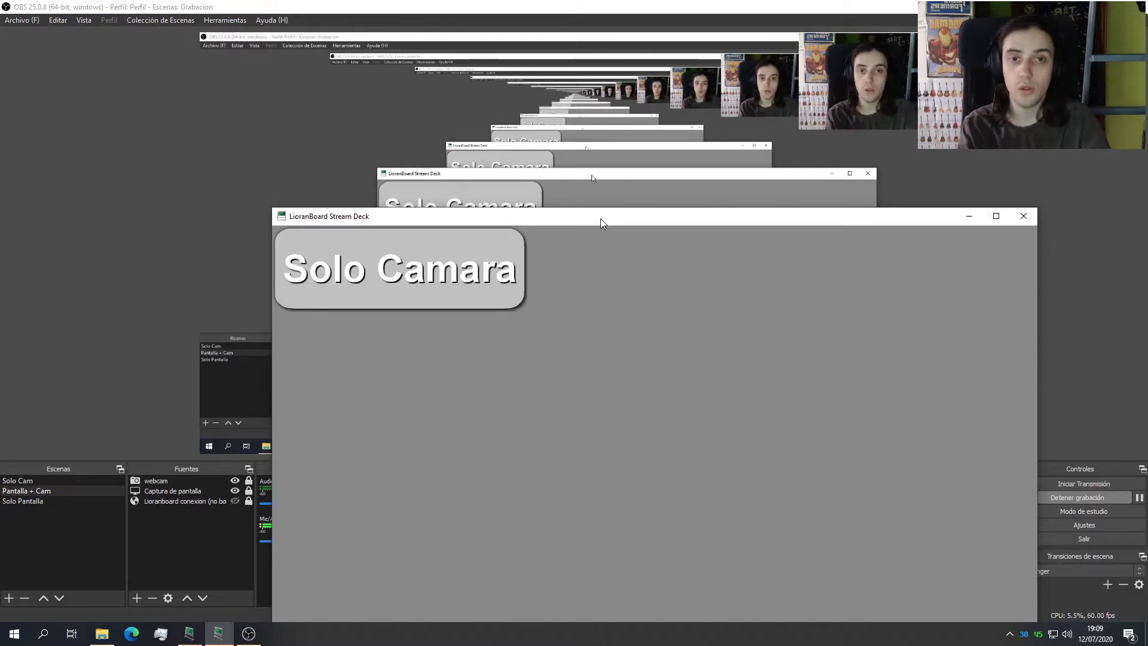
pyautogui.moveTo(600, 218); pyautogui.dragTo(925, 218)
pyautogui.click(757, 266)
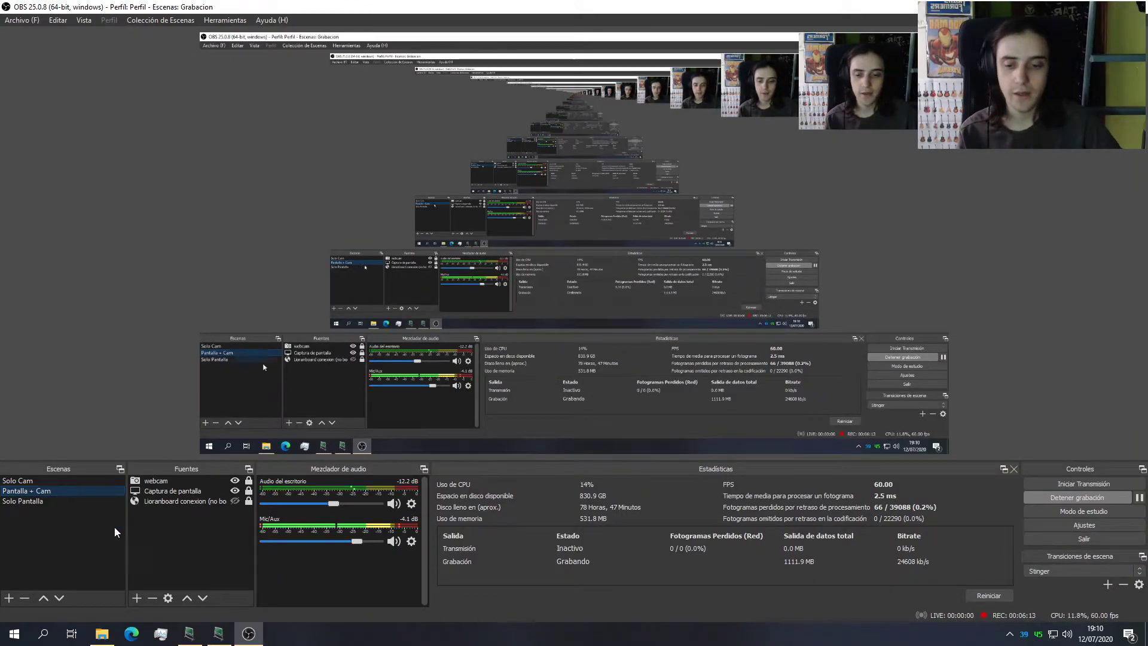
pyautogui.click(210, 633)
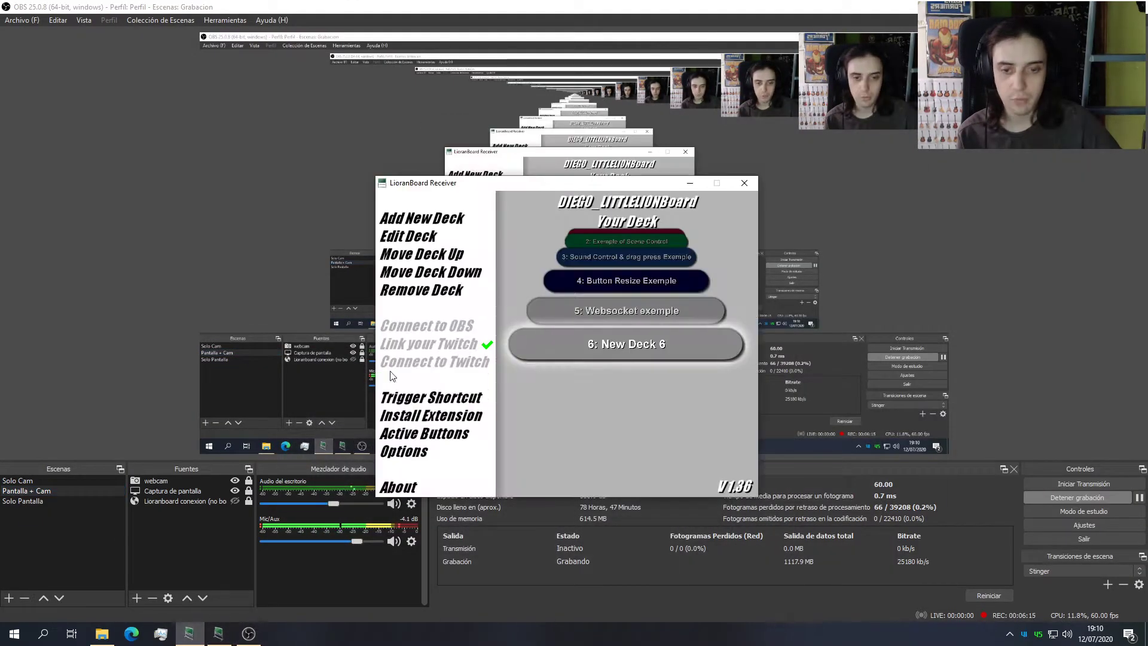
pyautogui.click(604, 345)
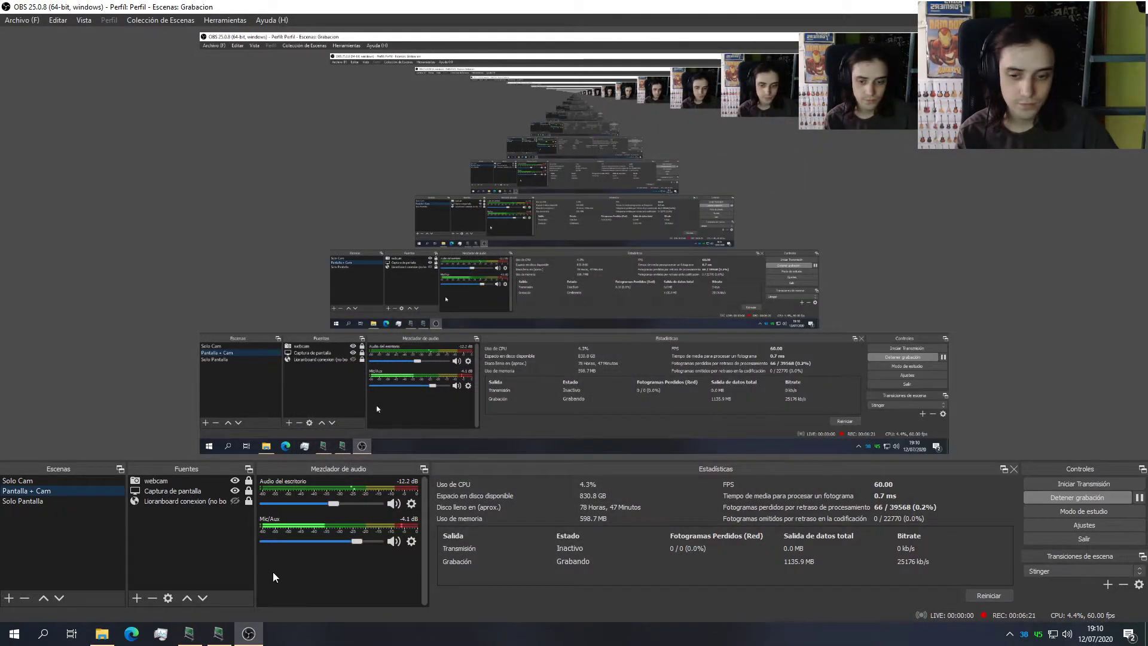
pyautogui.click(190, 634)
pyautogui.click(191, 633)
pyautogui.click(192, 632)
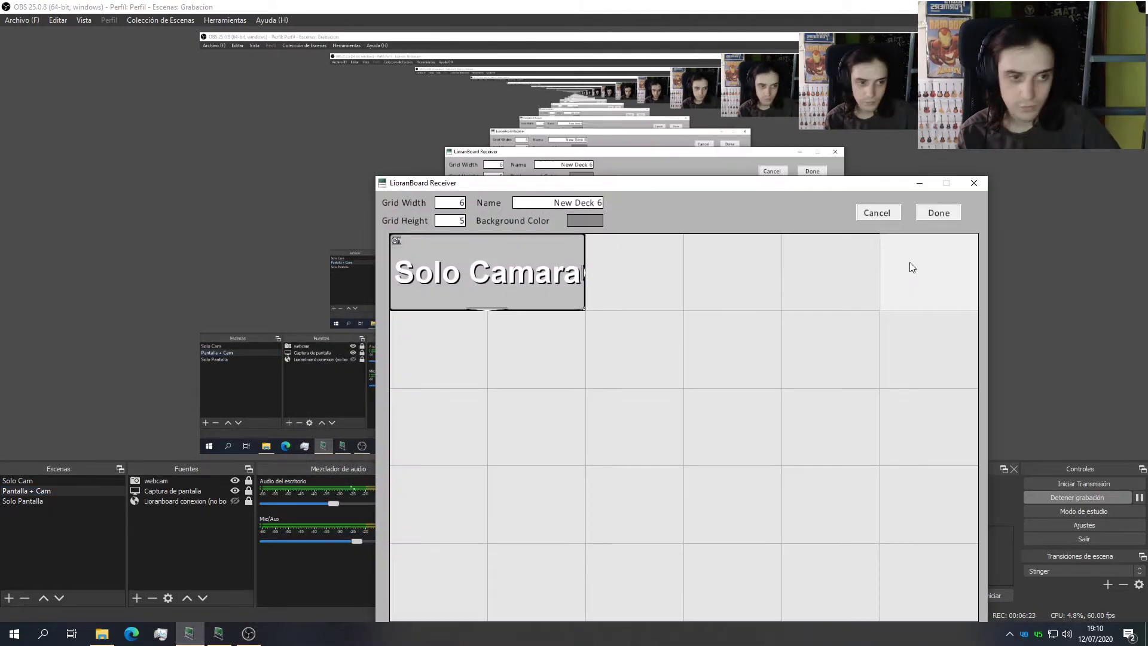
pyautogui.click(876, 209)
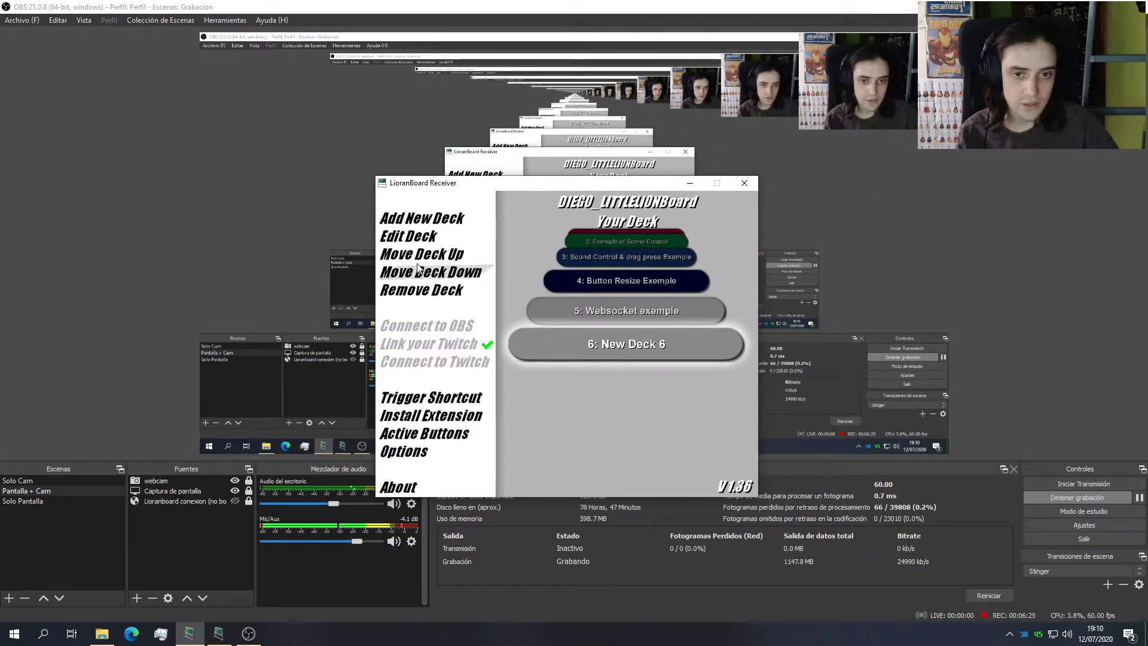
# Step: Move New Deck 6 up to the first position in the Receiver's deck list
pyautogui.click(445, 258)
pyautogui.click(445, 258)
pyautogui.click(444, 259)
pyautogui.click(445, 258)
pyautogui.click(445, 258)
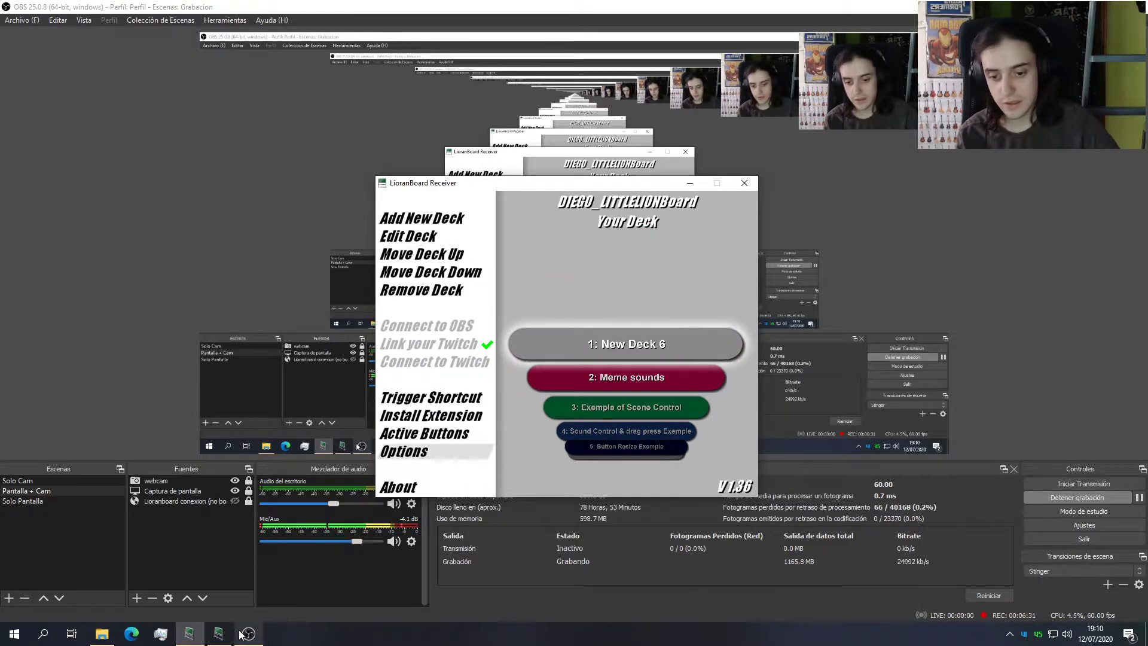
# Step: Test the Solo Camara button in the Stream Deck and dismiss the Receiver's dialog
pyautogui.click(218, 634)
pyautogui.click(521, 213)
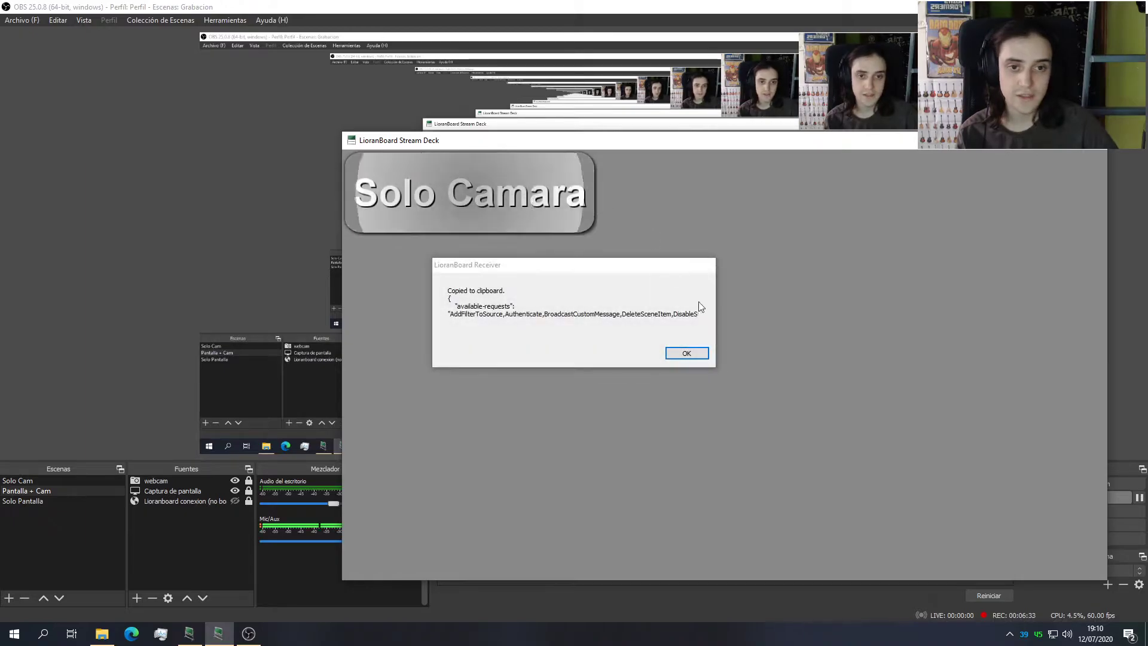
pyautogui.click(687, 353)
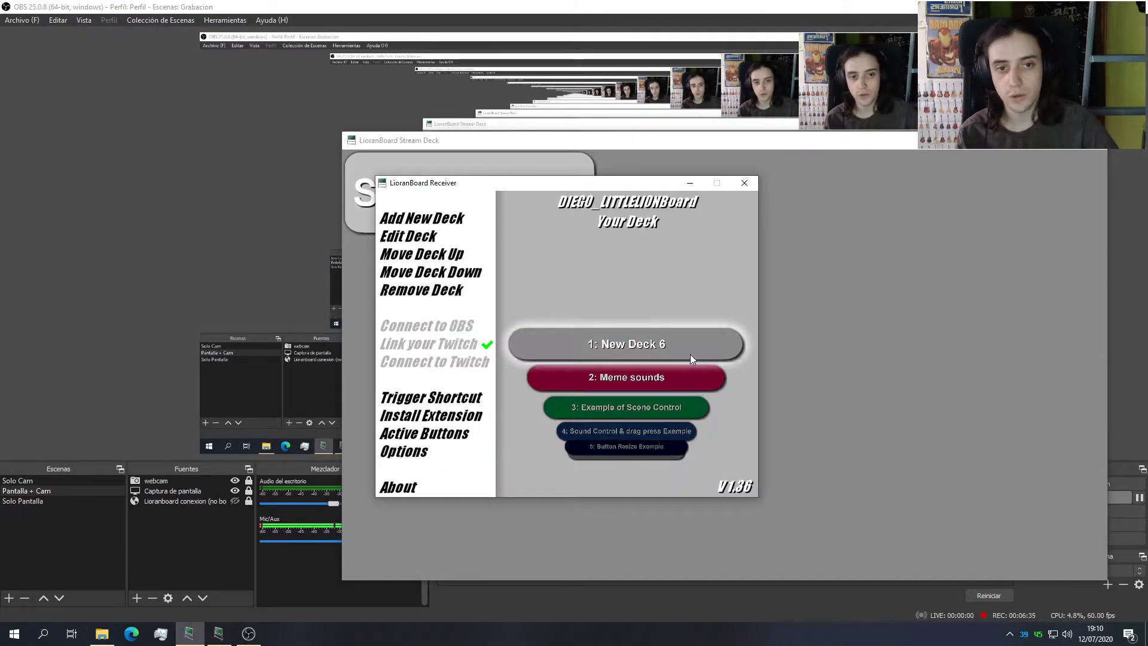
# Step: Close the Stream Deck and relaunch LioranBoard Stream Deck.exe from its folder
pyautogui.click(870, 197)
pyautogui.click(179, 625)
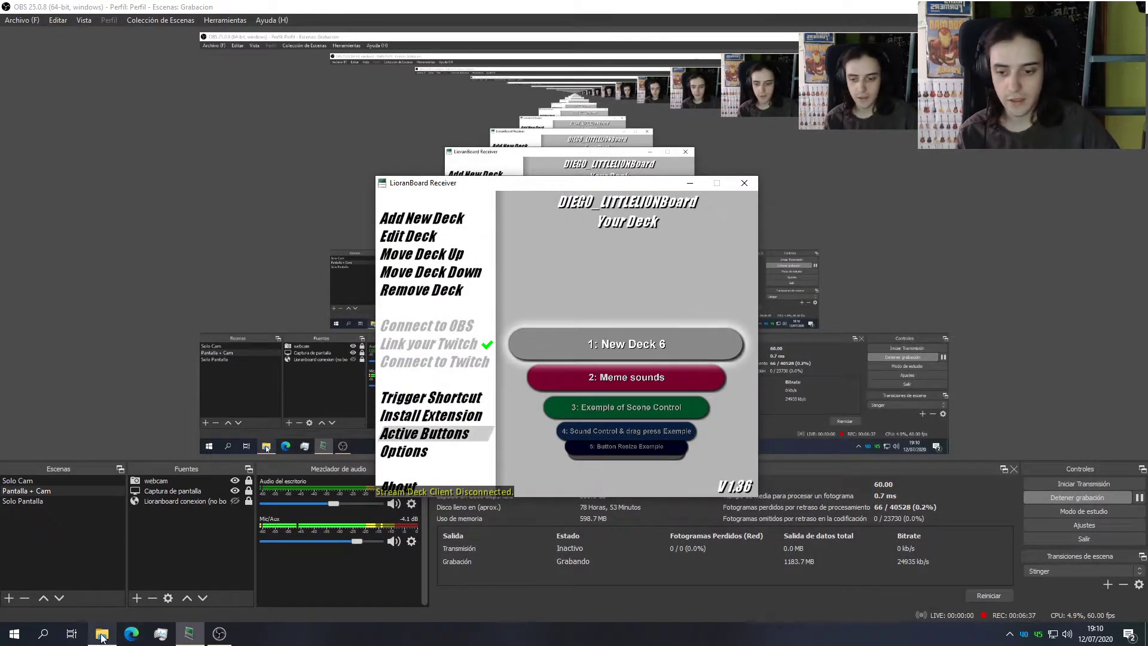
pyautogui.click(102, 633)
pyautogui.doubleClick(476, 307)
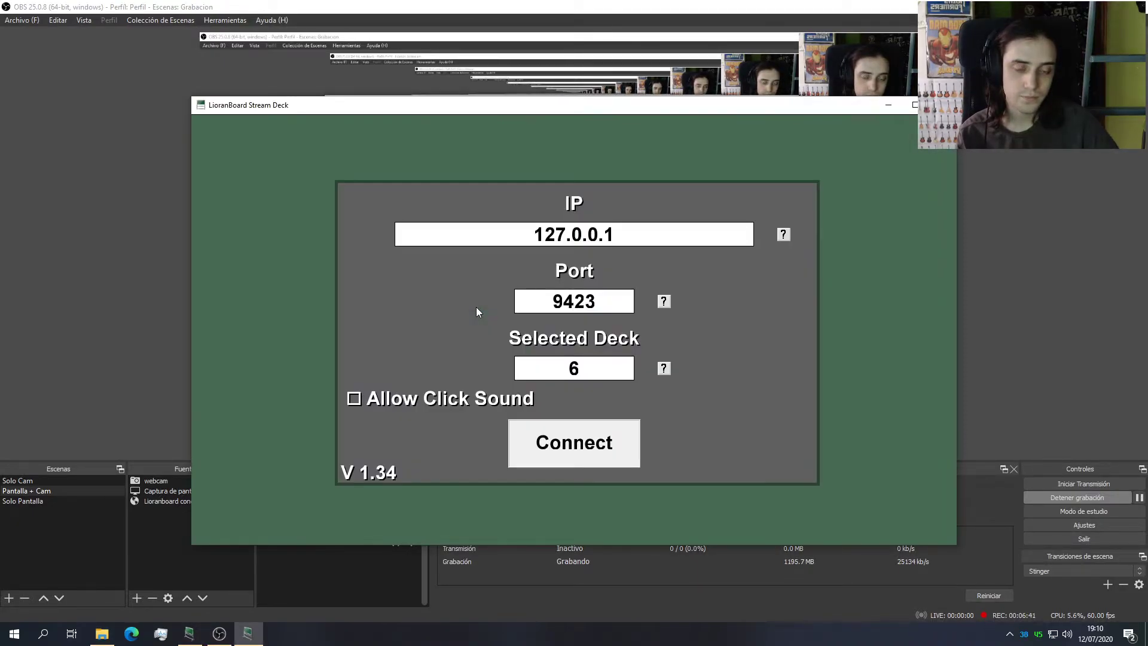
# Step: Set the Stream Deck's selected deck to 1, connect to the Receiver and clear its window away from OBS
pyautogui.click(541, 367)
pyautogui.press('BackSpace')
pyautogui.write('1')
pyautogui.click(637, 348)
pyautogui.click(593, 444)
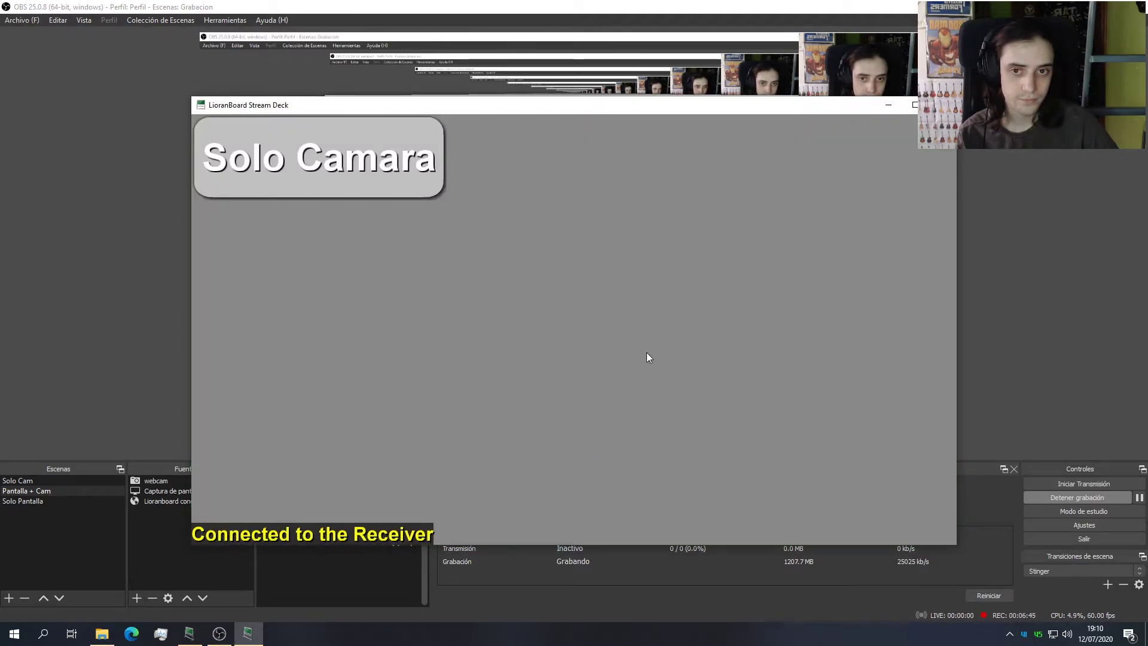
pyautogui.click(889, 106)
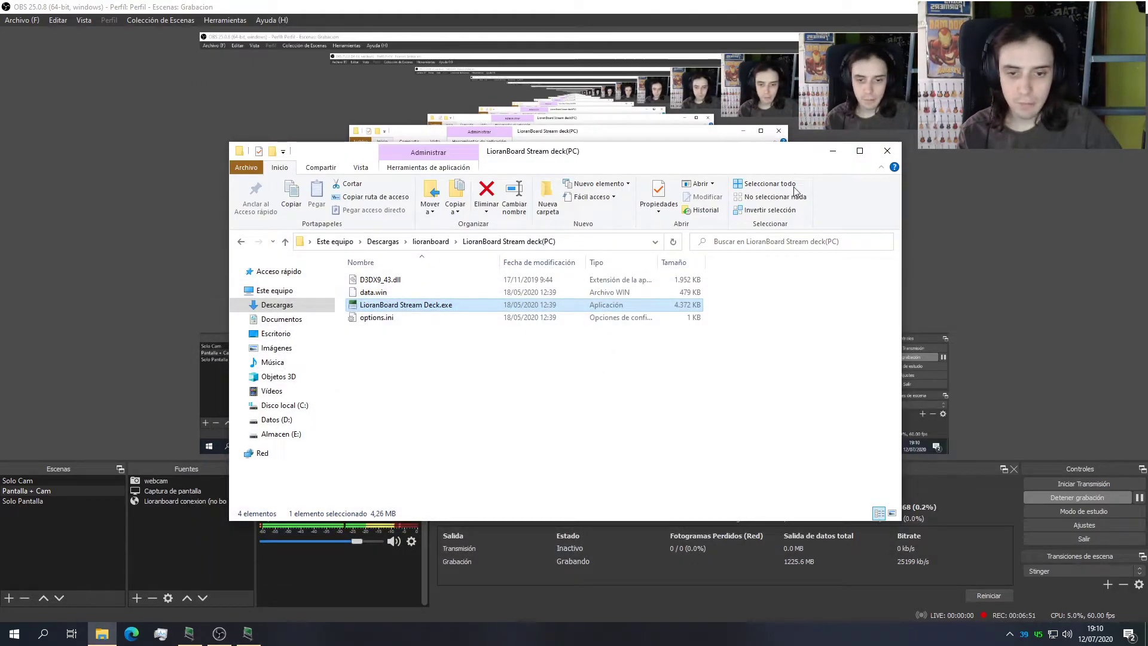
pyautogui.click(248, 637)
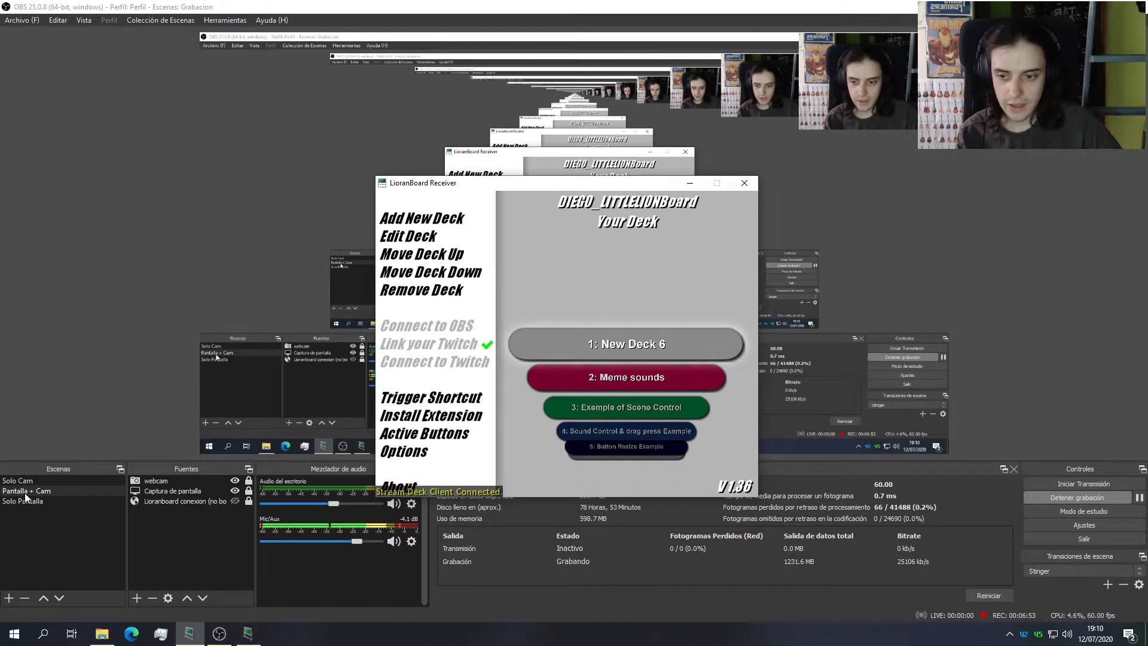
# Step: Open New Deck 6 for editing, create a "Pantalla + Cam" button directly below Solo Camara and widen it to two grid cells
pyautogui.click(247, 638)
pyautogui.click(247, 638)
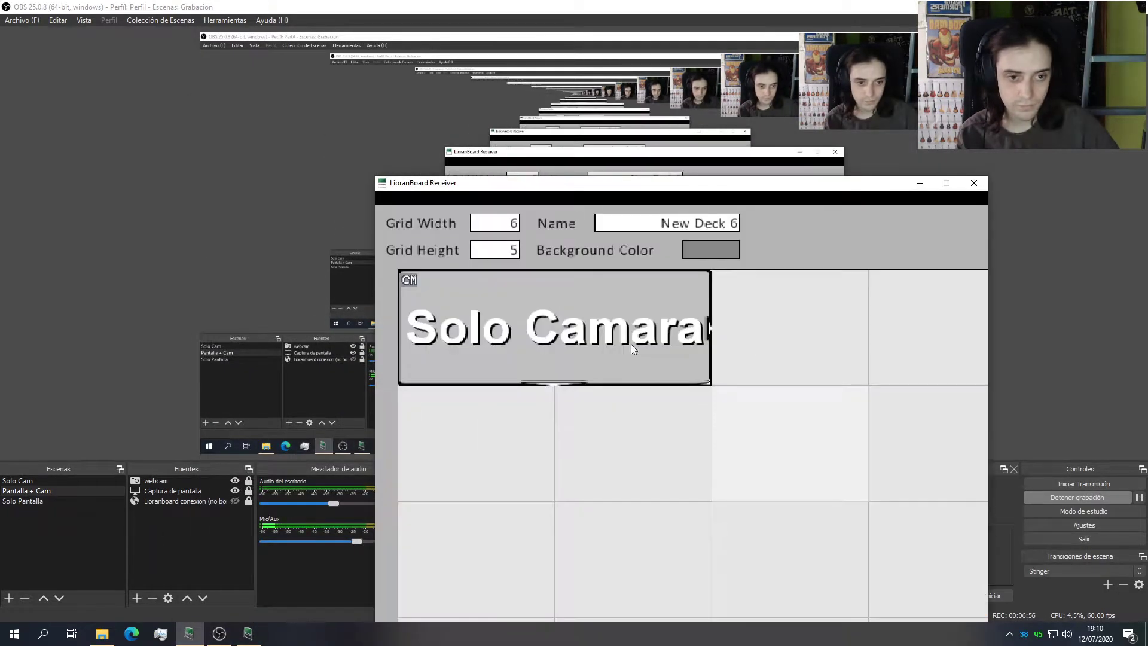
pyautogui.click(630, 343)
pyautogui.rightClick(439, 337)
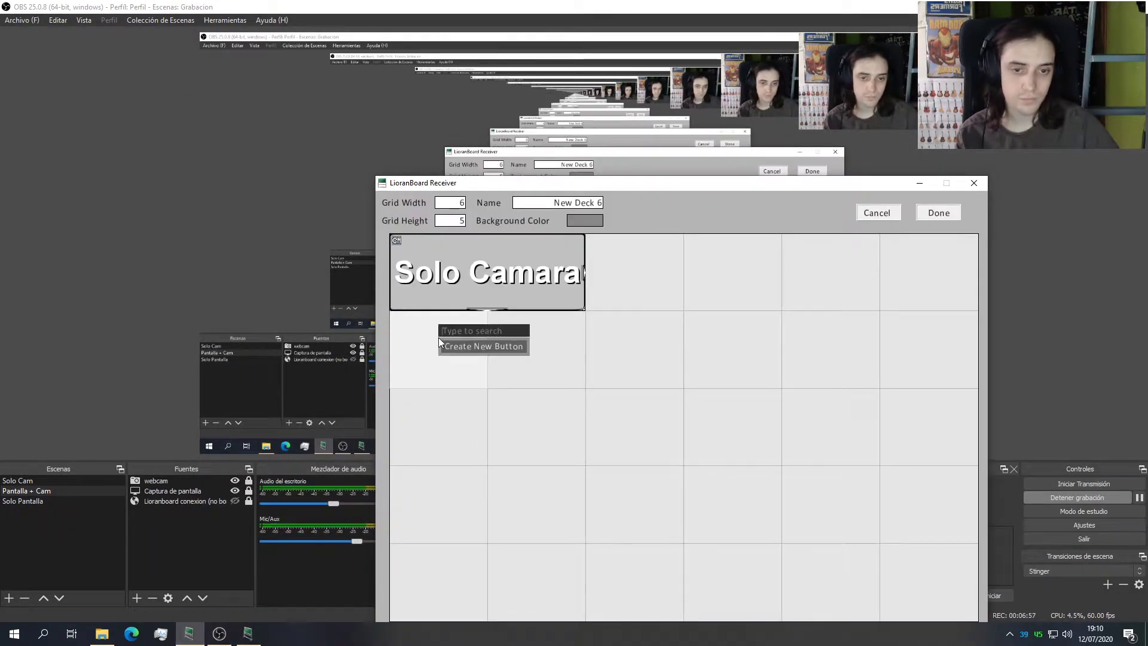
pyautogui.click(482, 344)
pyautogui.write('Pantalla ')
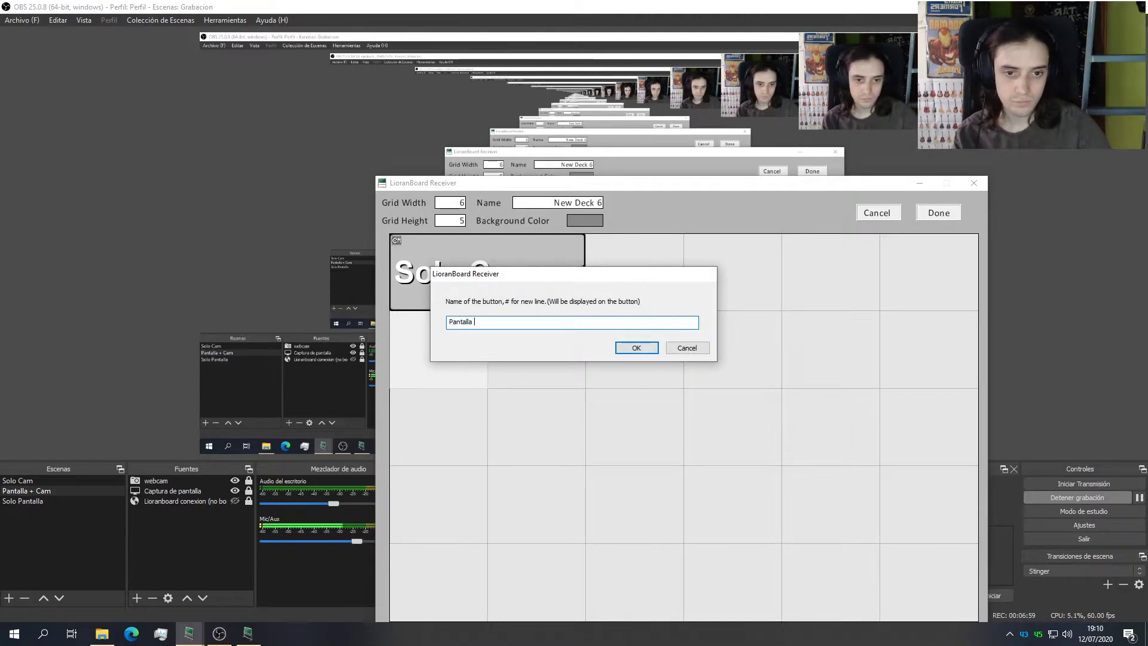
pyautogui.write('+ Cam')
pyautogui.press('Return')
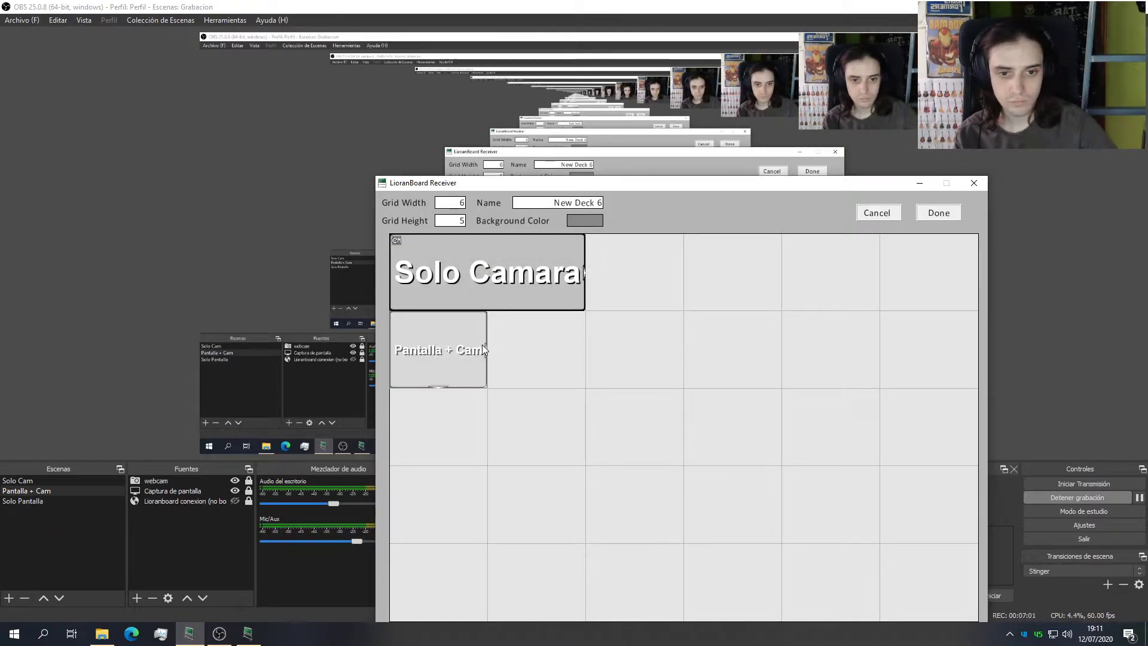
pyautogui.rightClick(488, 348)
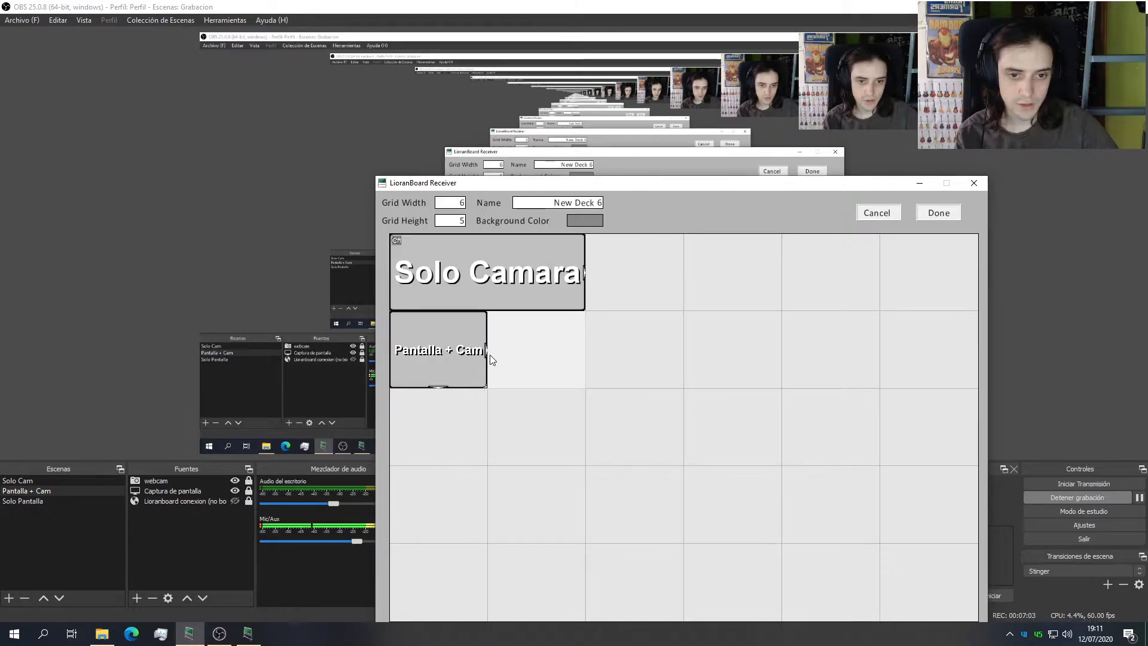
pyautogui.moveTo(503, 350); pyautogui.dragTo(566, 352)
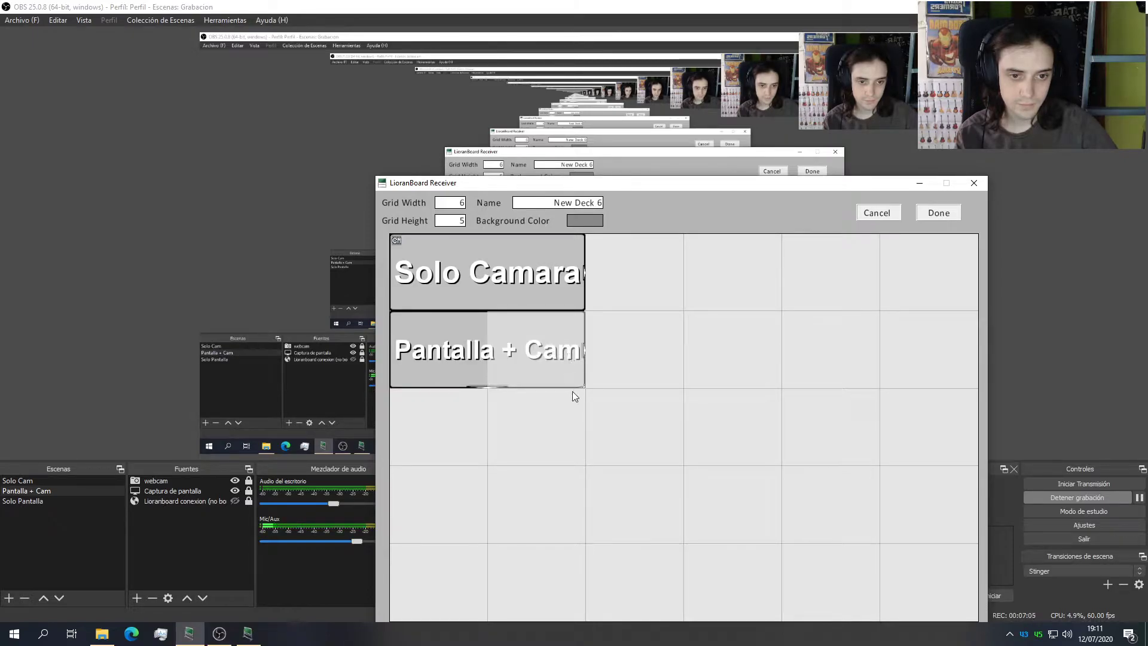
# Step: Give the Pantalla + Cam button a Scene Switch command to the Pantalla + Cam scene and save the deck
pyautogui.rightClick(480, 349)
pyautogui.click(527, 451)
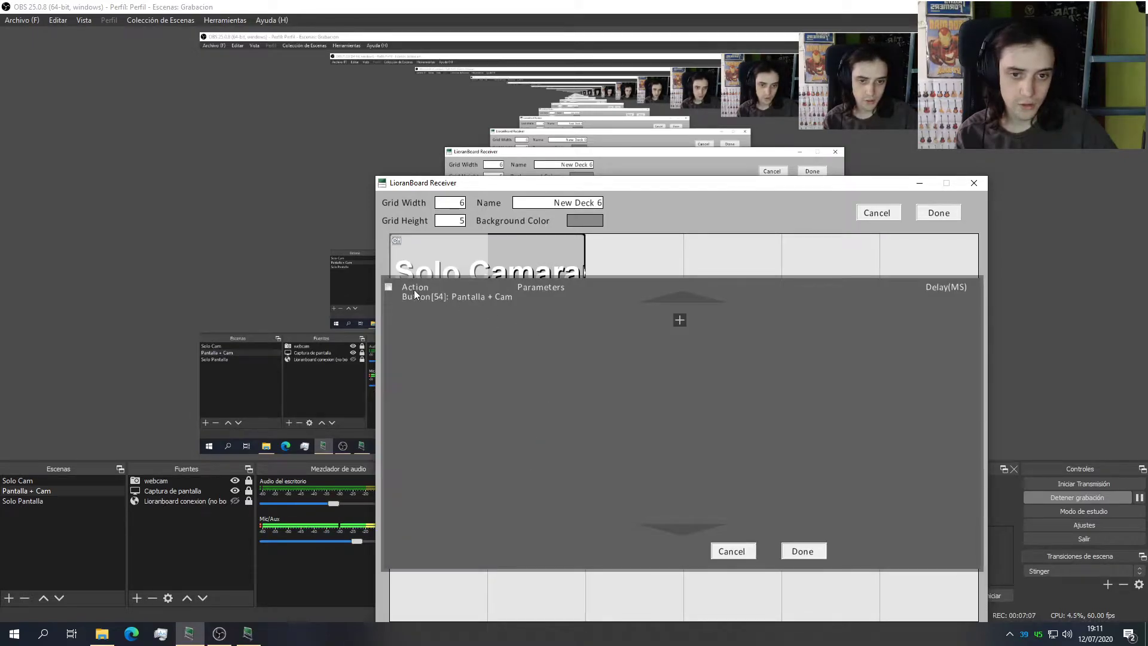
pyautogui.click(679, 320)
pyautogui.click(526, 327)
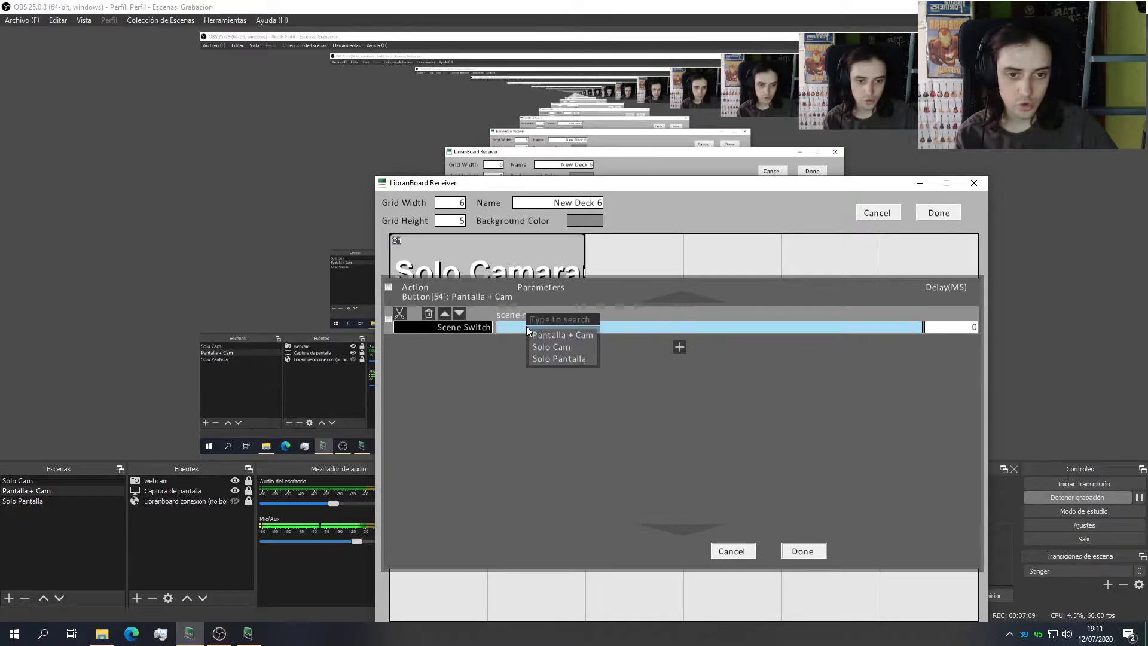
pyautogui.click(548, 333)
pyautogui.click(804, 552)
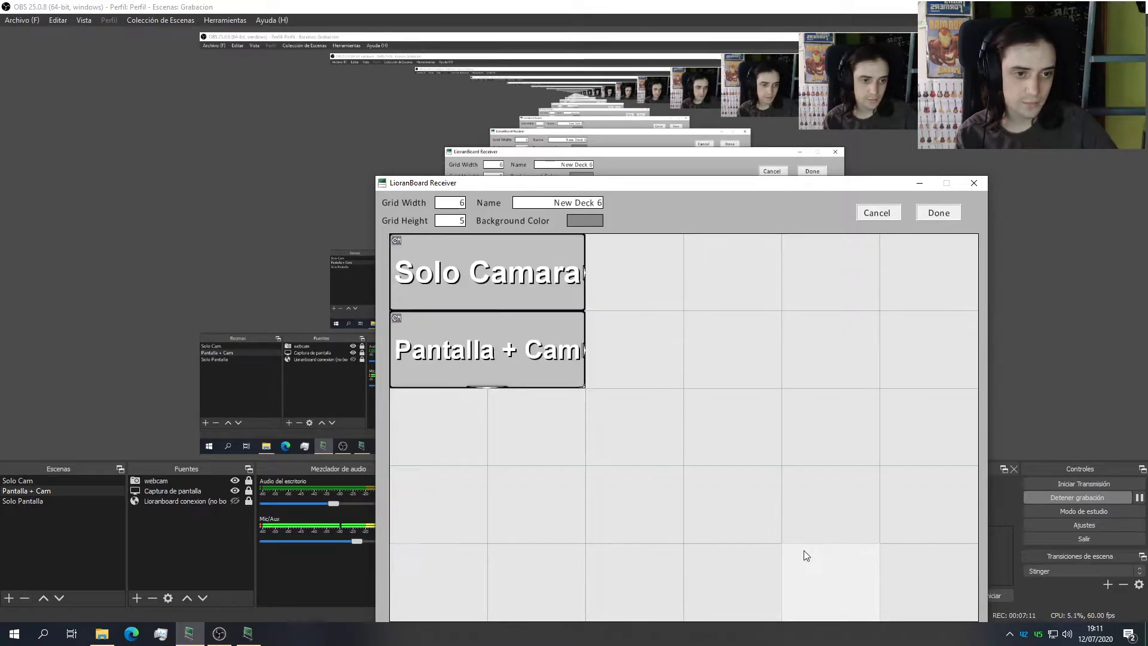
pyautogui.click(941, 214)
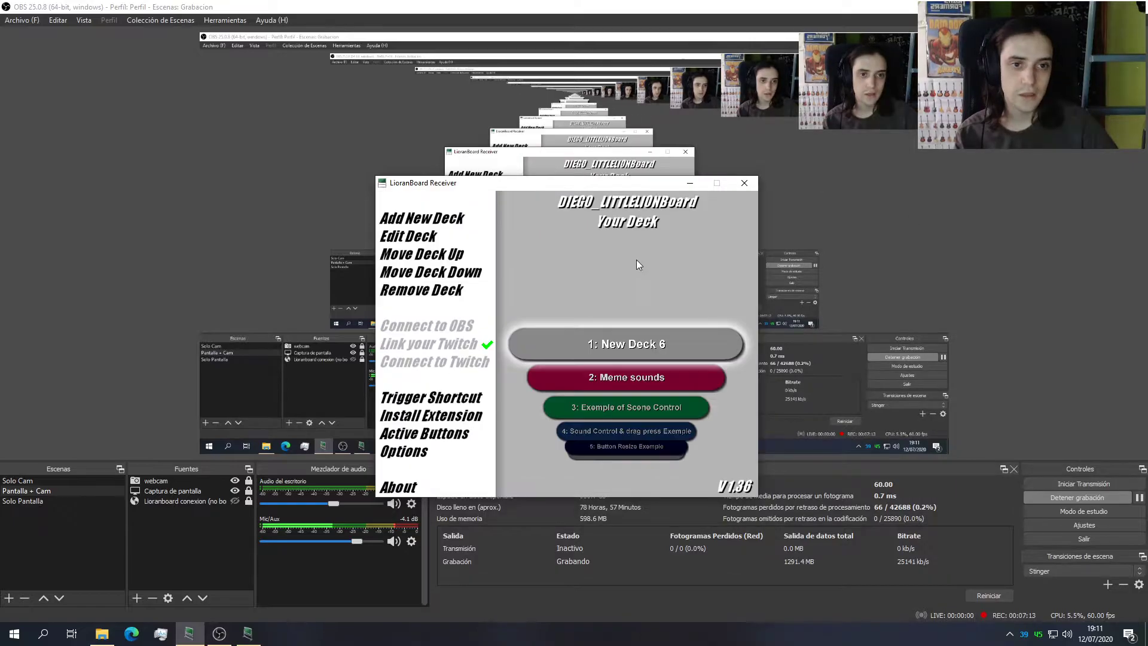
# Step: Reopen New Deck 6 and tint the Solo Camara button light pink by raising its red value
pyautogui.click(600, 343)
pyautogui.moveTo(595, 190); pyautogui.dragTo(504, 140)
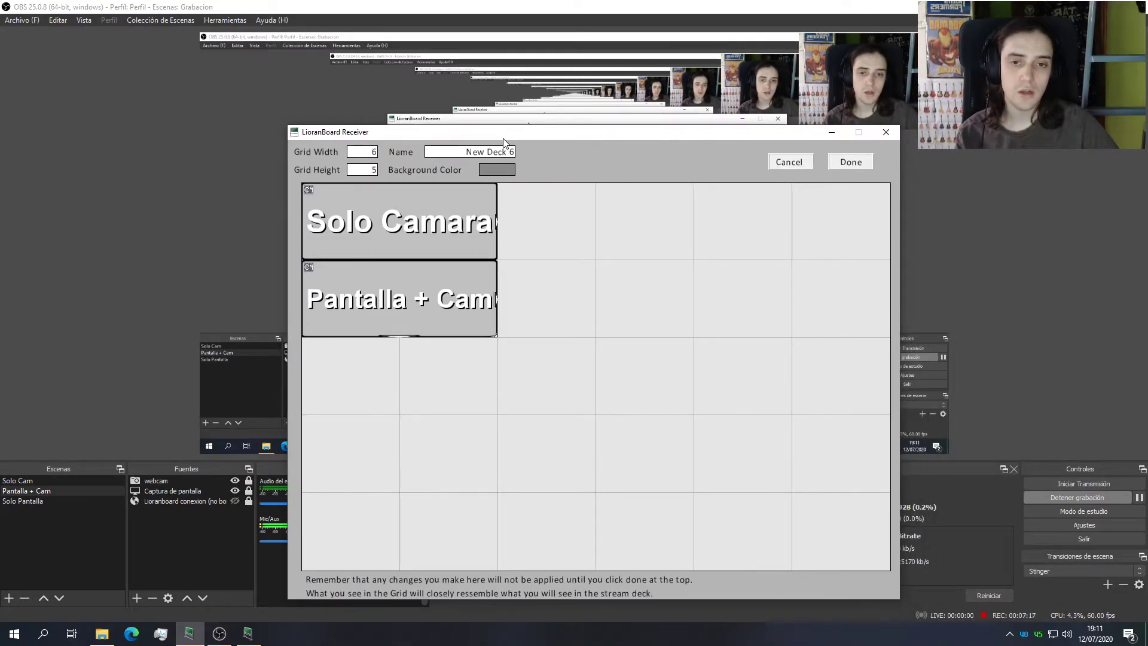
pyautogui.rightClick(422, 206)
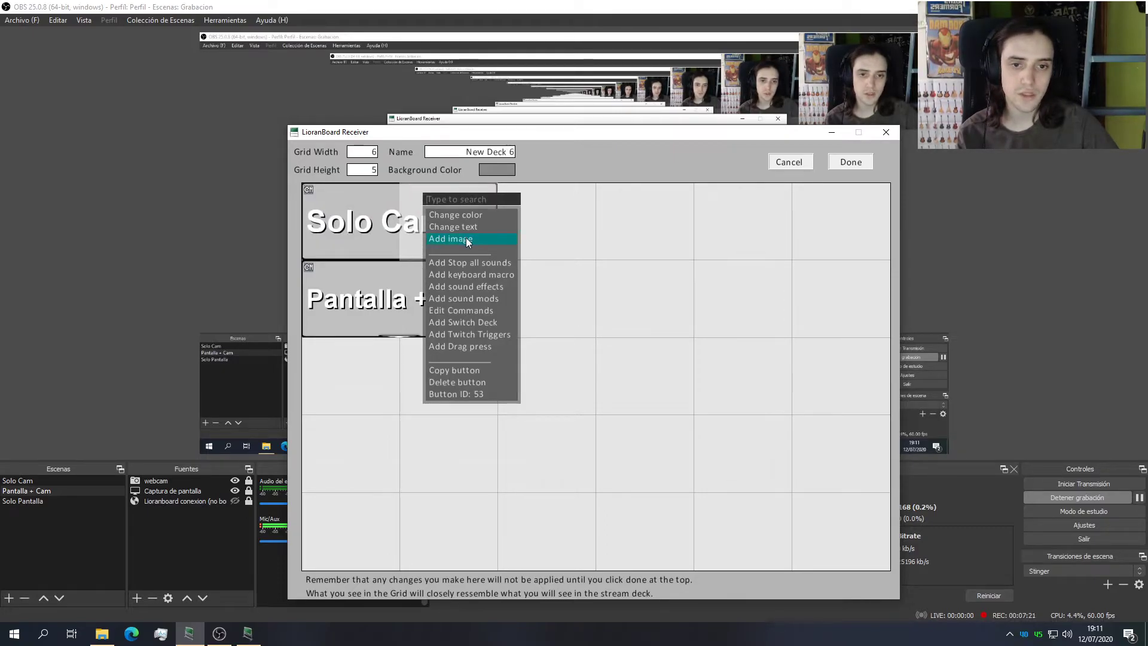
pyautogui.click(486, 214)
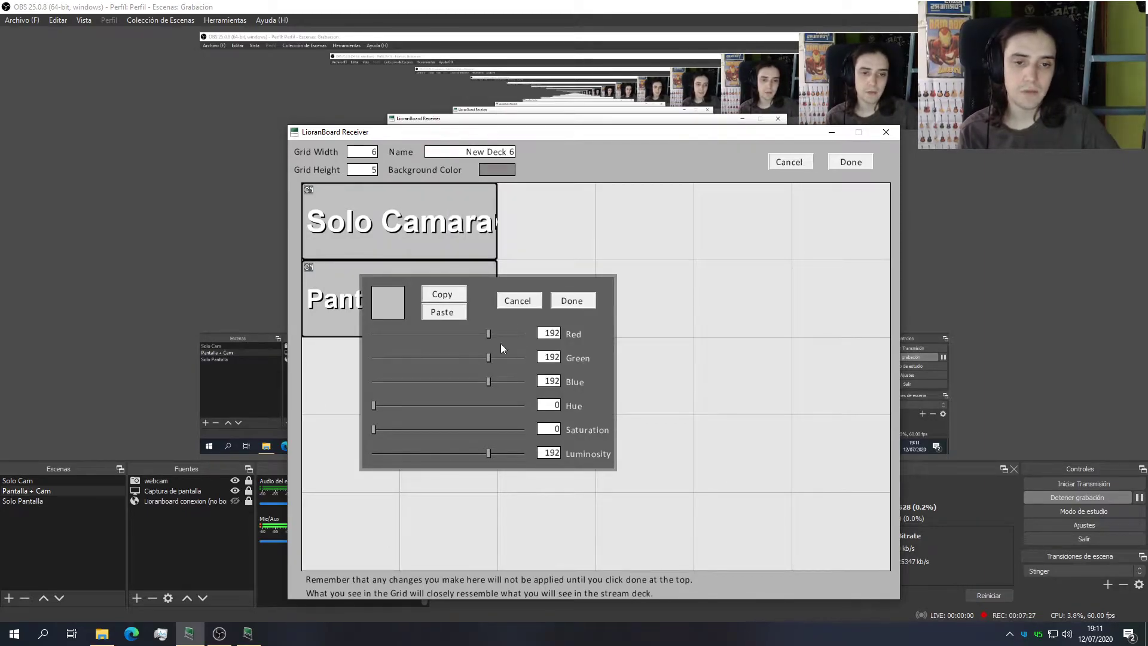
pyautogui.moveTo(489, 333); pyautogui.dragTo(517, 333)
pyautogui.click(572, 300)
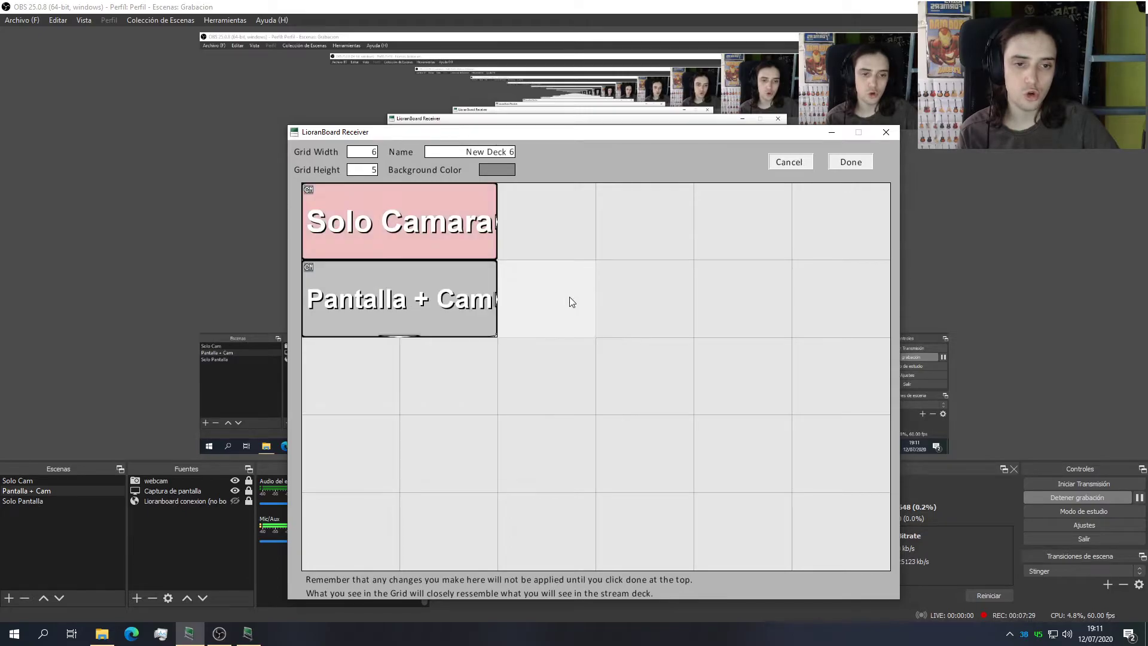
# Step: Tint the Pantalla + Cam button pale pink by raising its red value to 228
pyautogui.rightClick(468, 292)
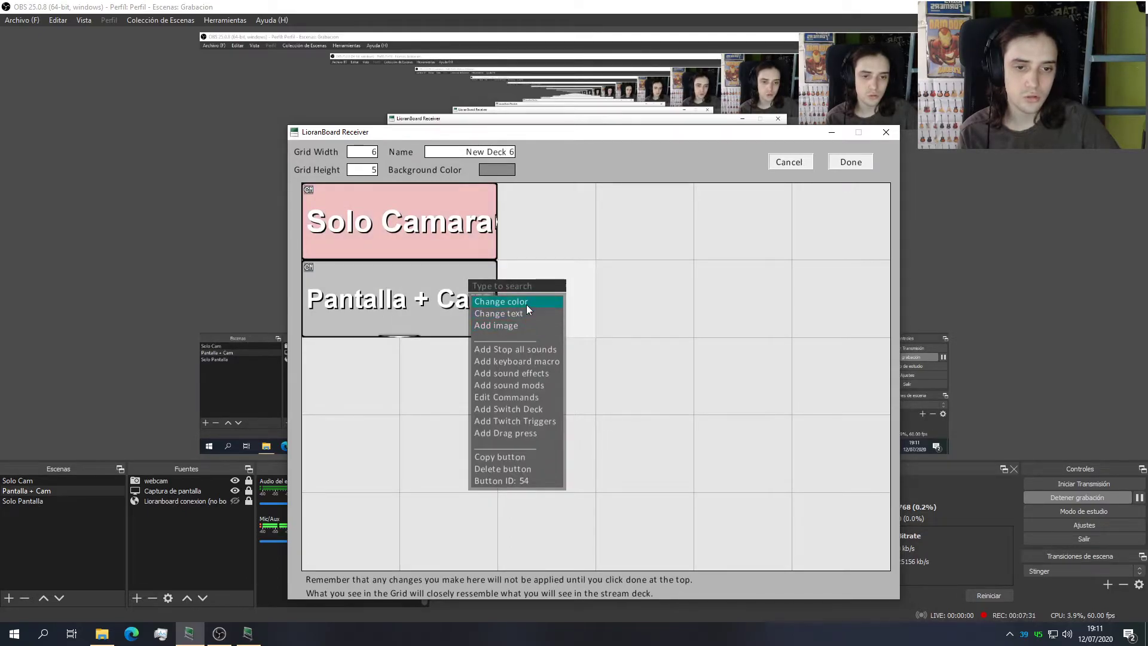
pyautogui.click(526, 304)
pyautogui.moveTo(494, 333); pyautogui.dragTo(508, 333)
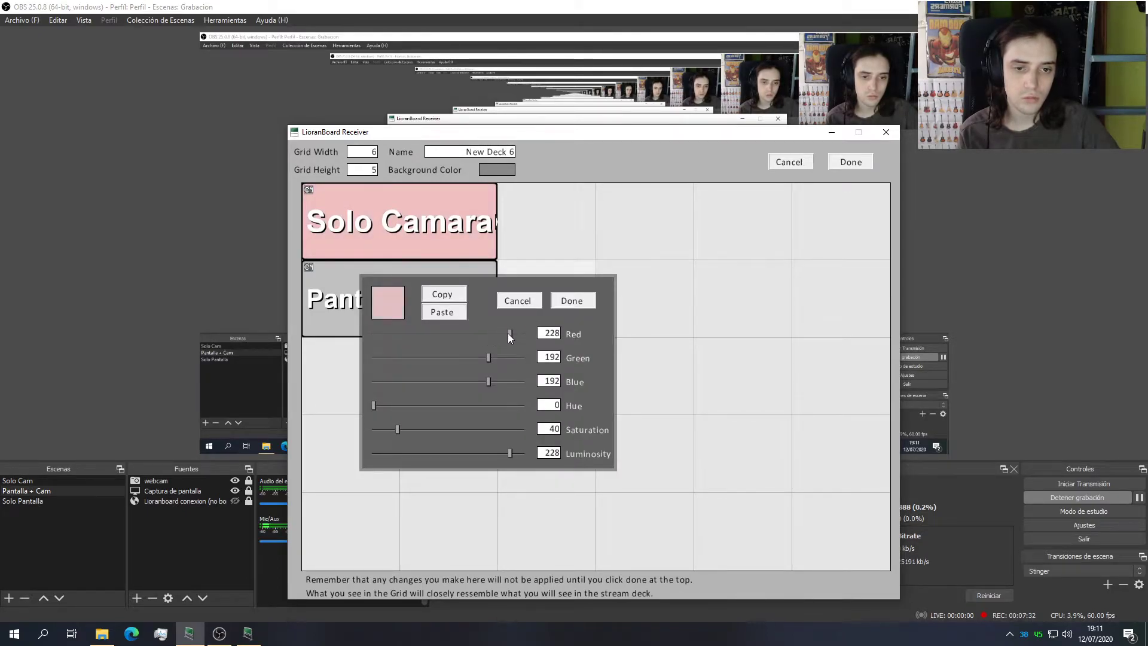
pyautogui.click(572, 299)
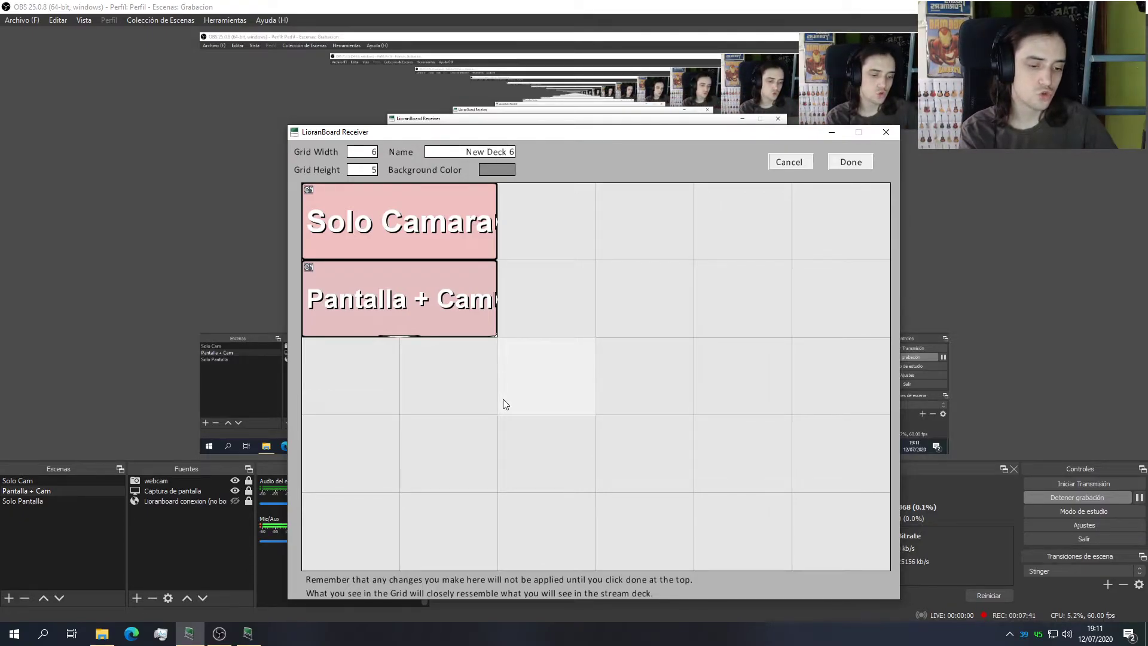
# Step: Save the changes to New Deck 6 and minimize the Receiver
pyautogui.rightClick(459, 222)
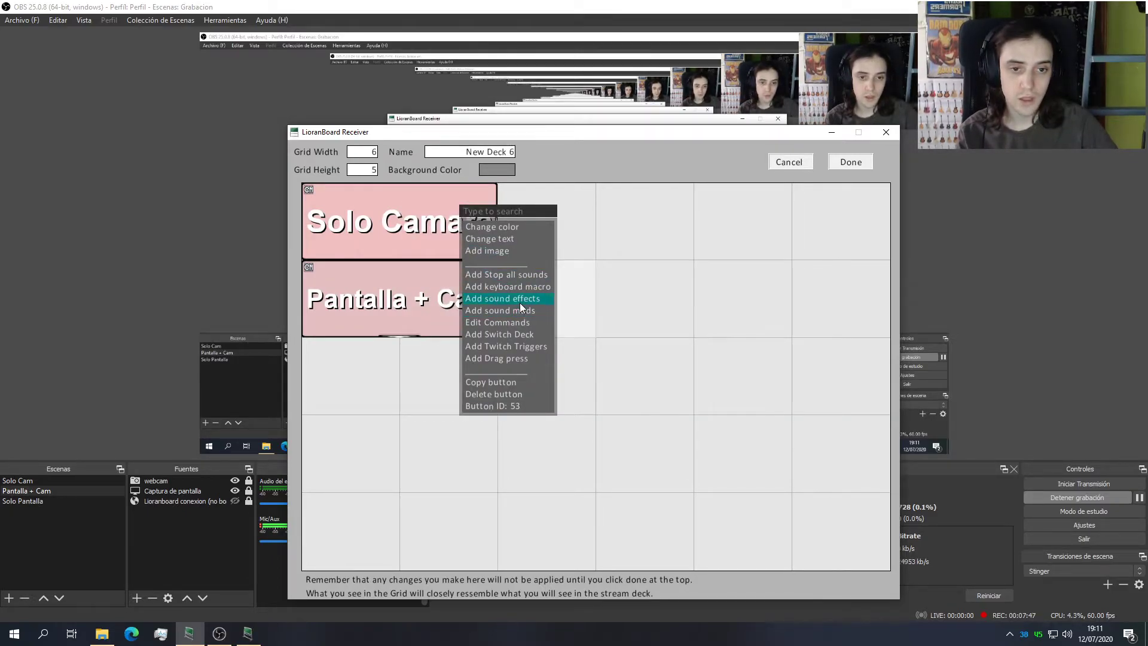
pyautogui.click(639, 282)
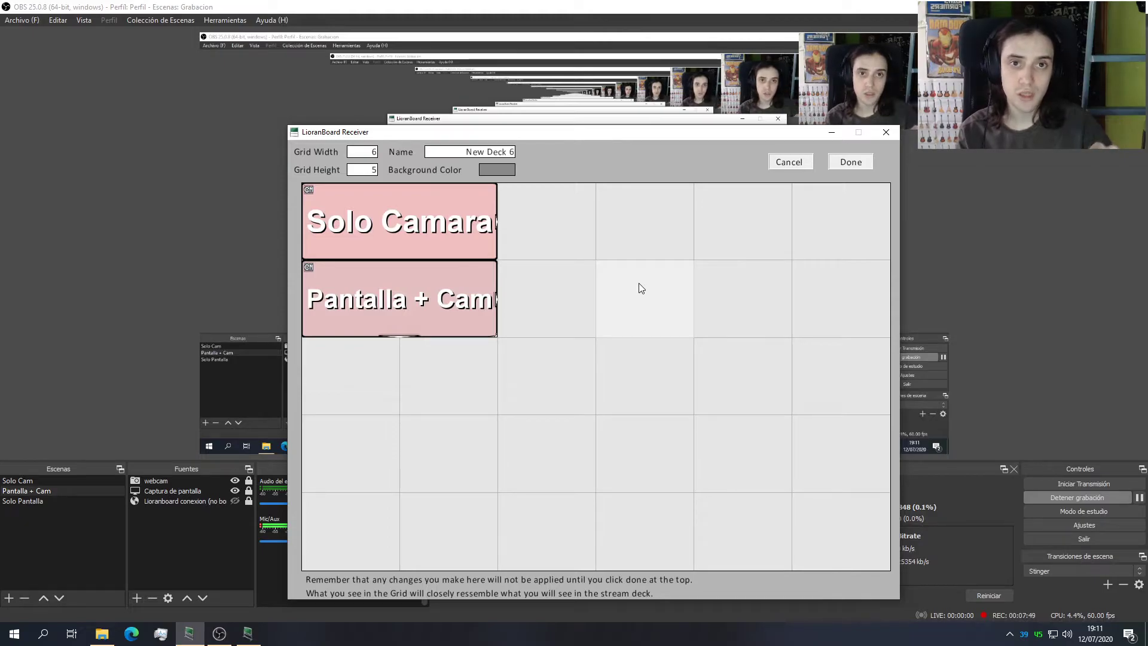
pyautogui.moveTo(608, 134); pyautogui.dragTo(561, 119)
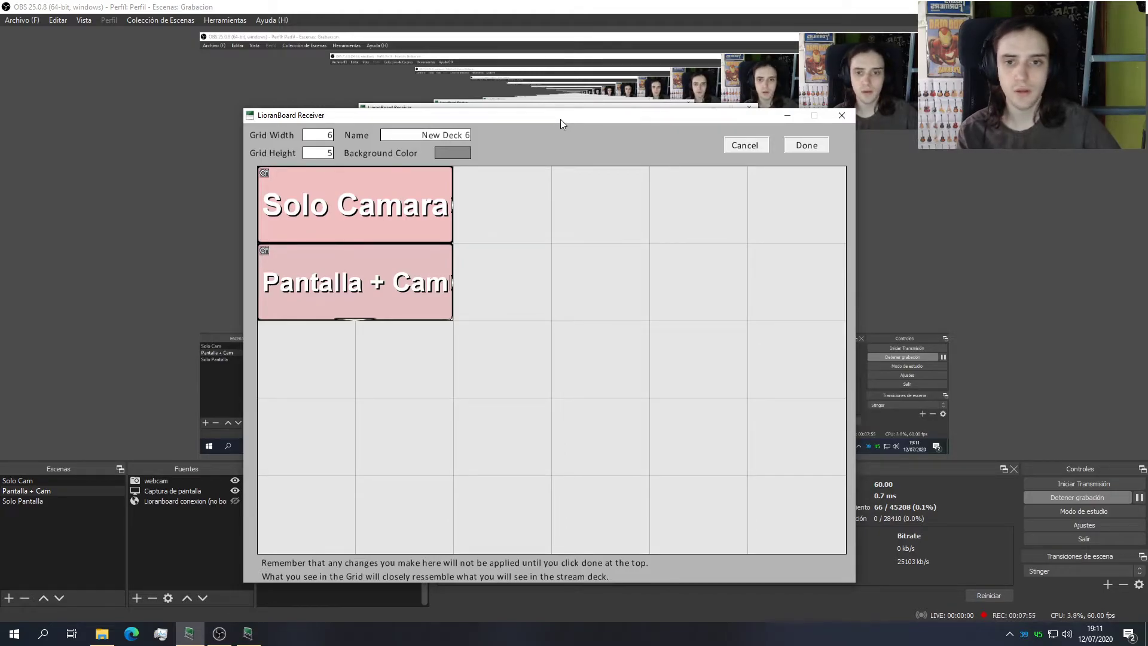
pyautogui.moveTo(561, 120); pyautogui.dragTo(542, 107)
pyautogui.click(794, 135)
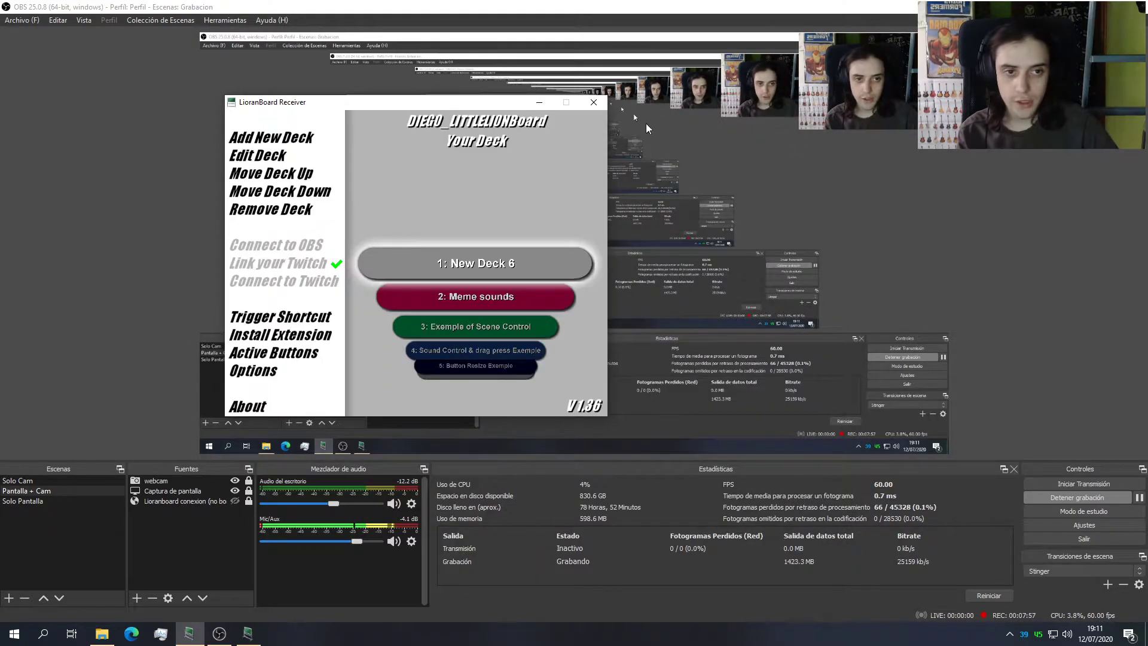
pyautogui.click(540, 103)
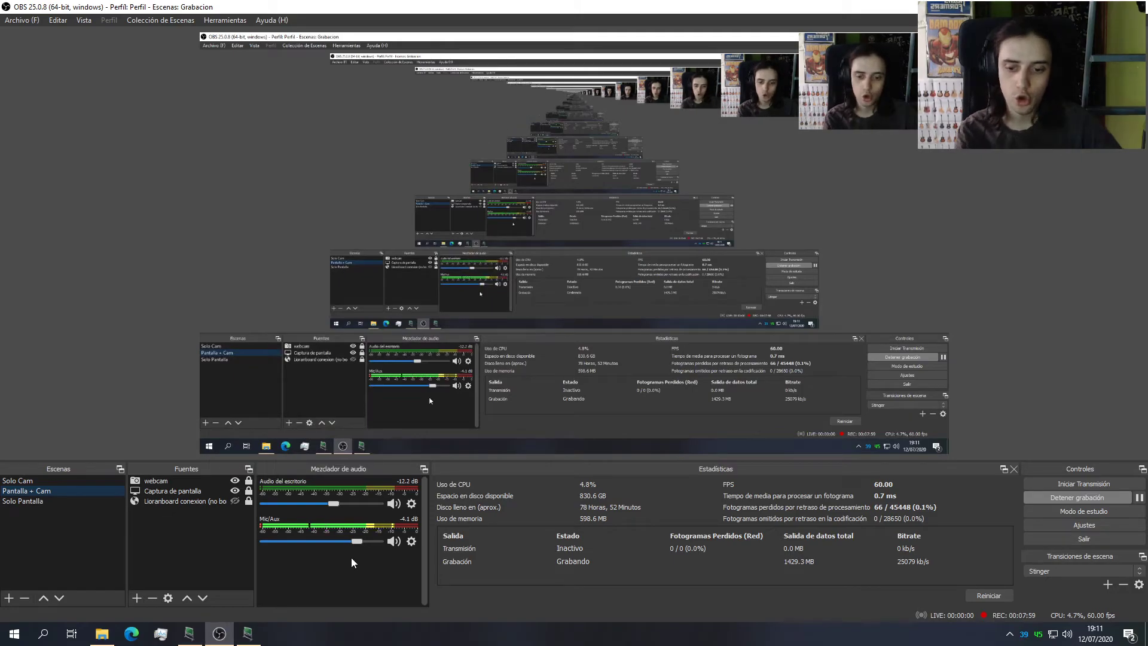
# Step: Switch to the Stream Deck, move it clear of the OBS scene list, test the Solo Camara and Pantalla + Cam buttons, and minimize it
pyautogui.click(249, 636)
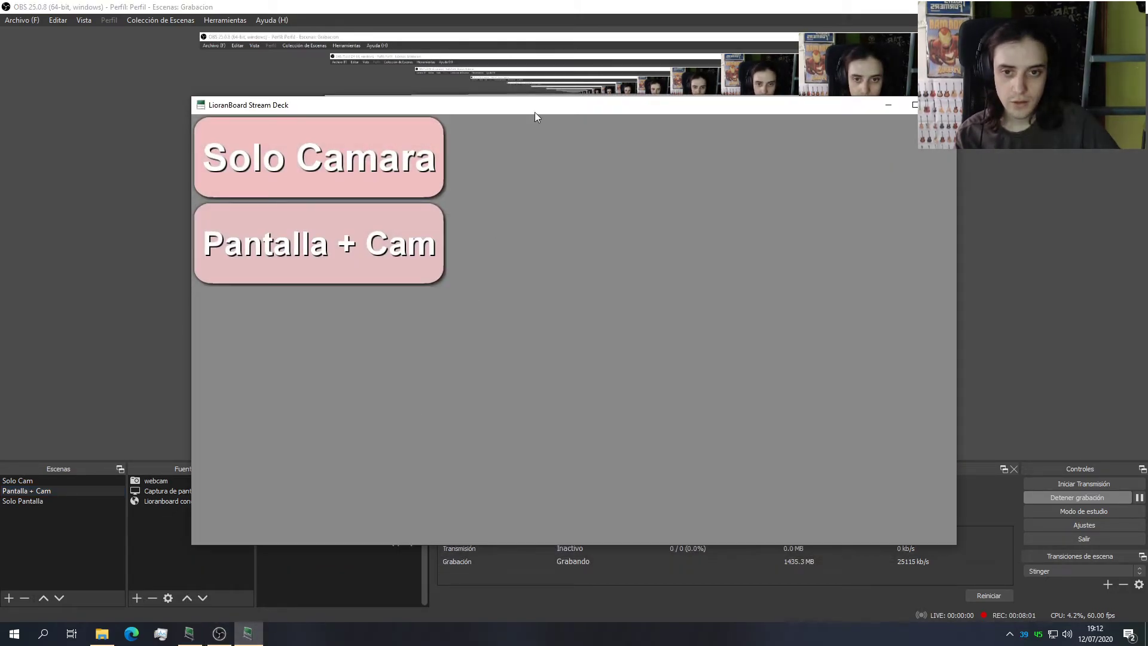
pyautogui.moveTo(486, 113); pyautogui.dragTo(1060, 202)
pyautogui.click(930, 268)
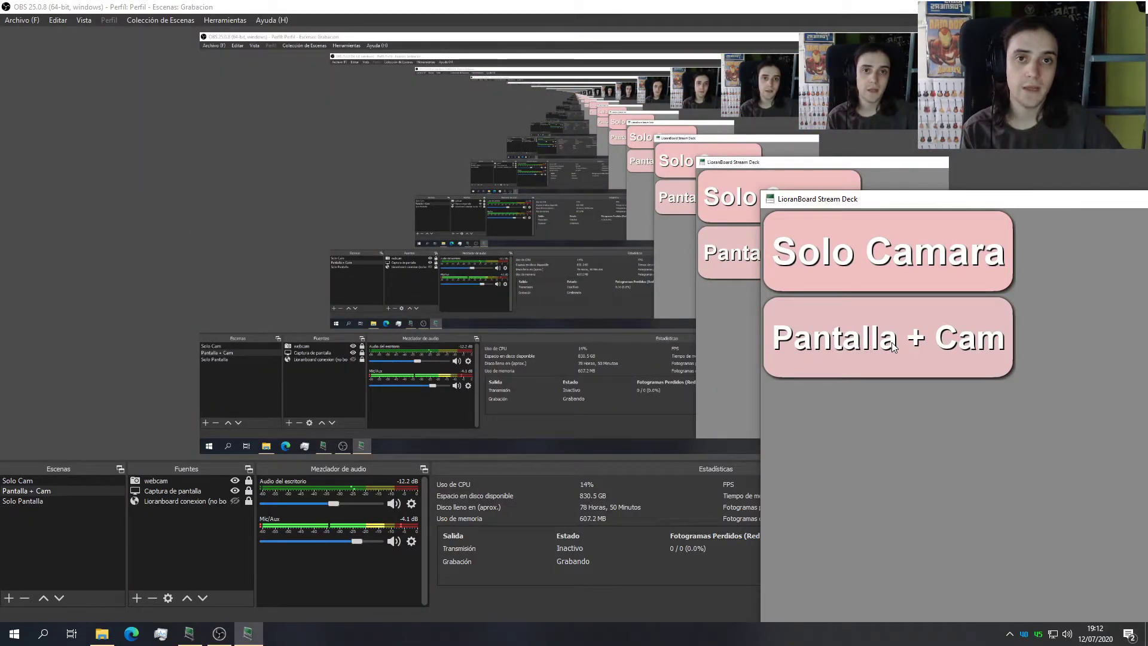
pyautogui.click(889, 251)
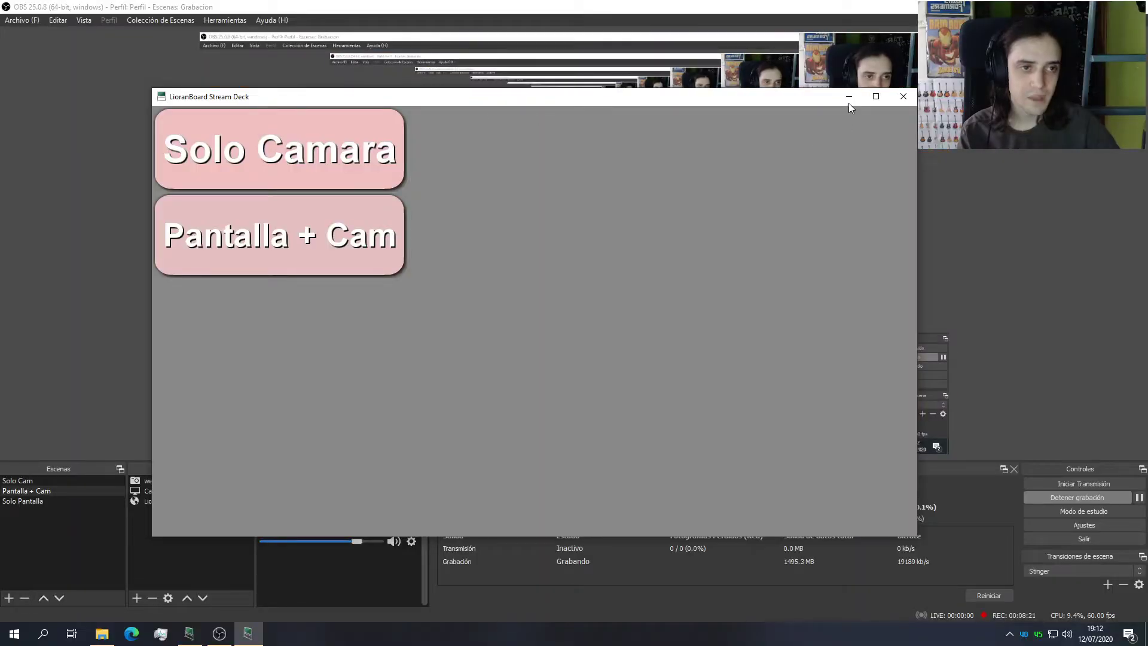
pyautogui.click(848, 98)
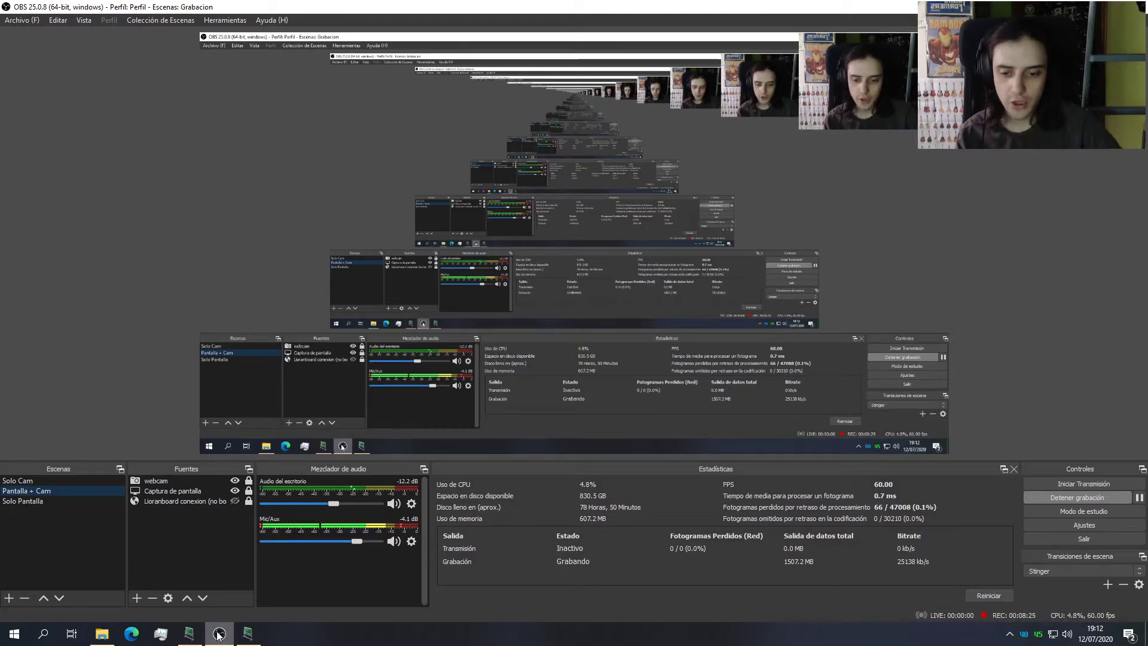
# Step: Reopen New Deck 6 in the Receiver and create a two-cell-wide "Microfono" button beside Solo Camara
pyautogui.moveTo(199, 632)
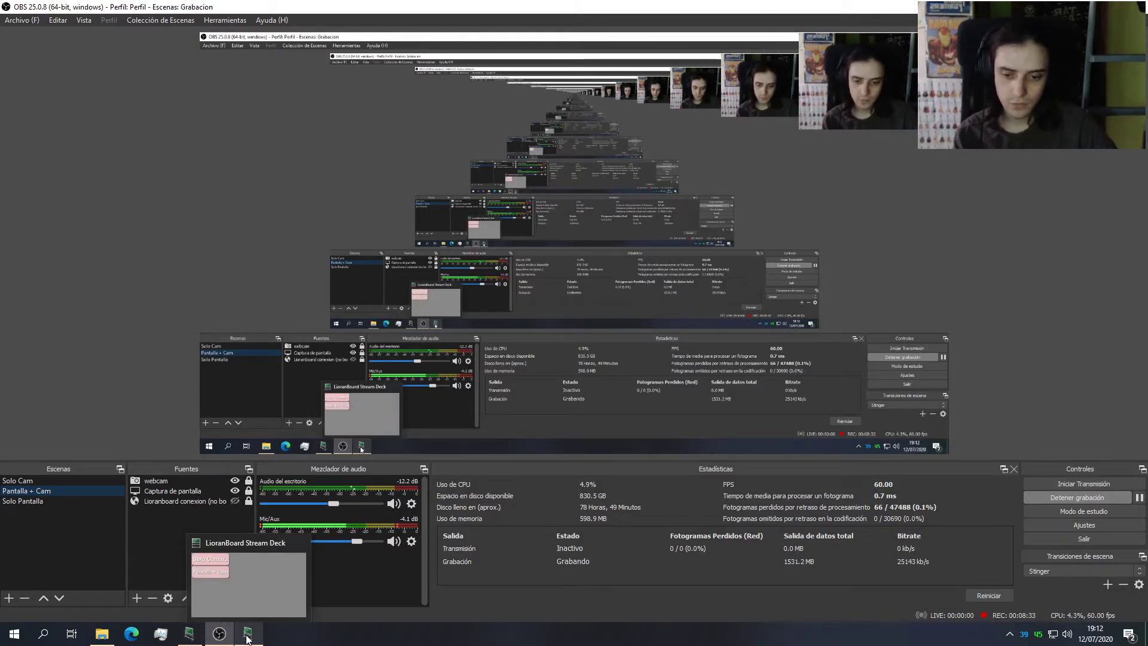
pyautogui.click(200, 640)
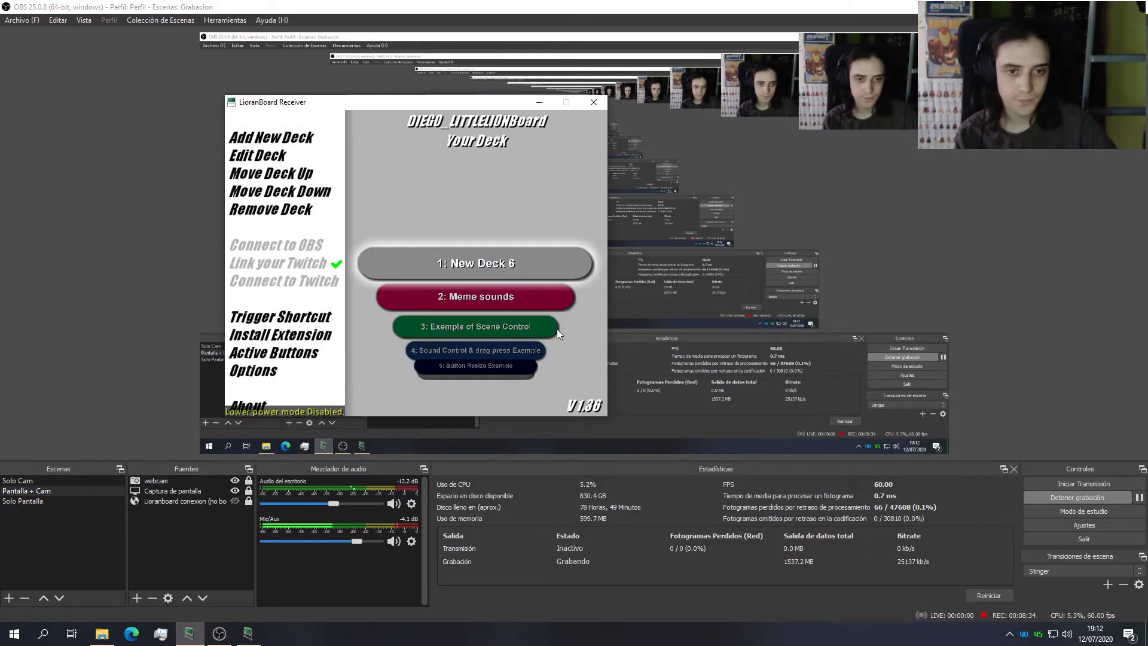
pyautogui.click(480, 268)
pyautogui.moveTo(514, 103); pyautogui.dragTo(556, 102)
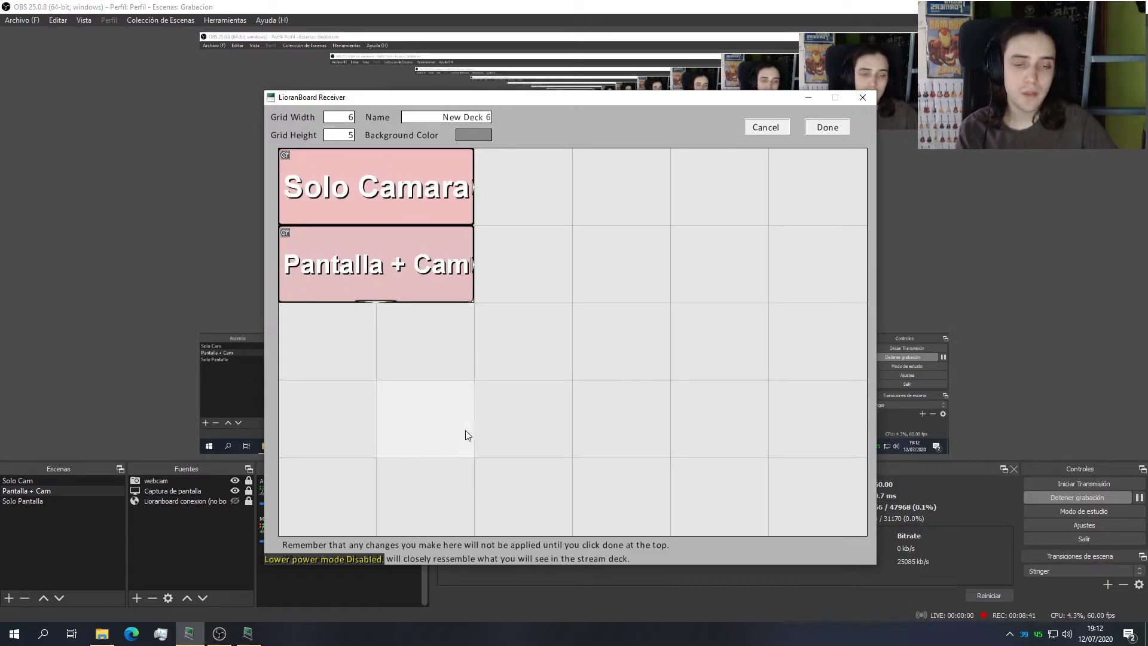
pyautogui.click(548, 177)
pyautogui.click(590, 182)
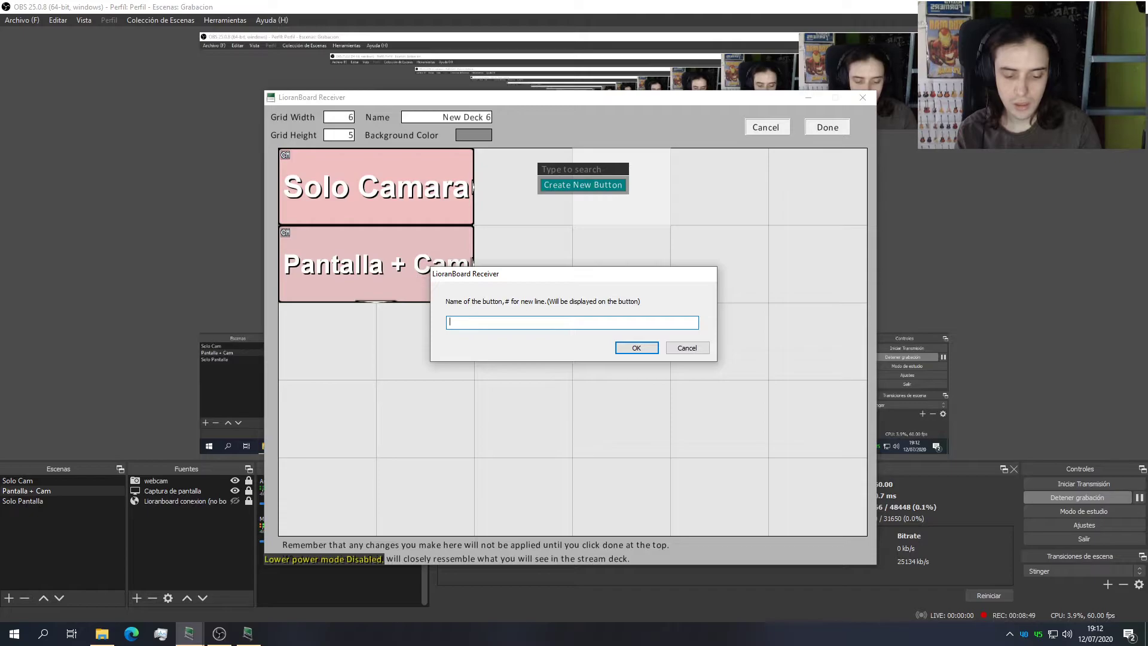
pyautogui.press('Return')
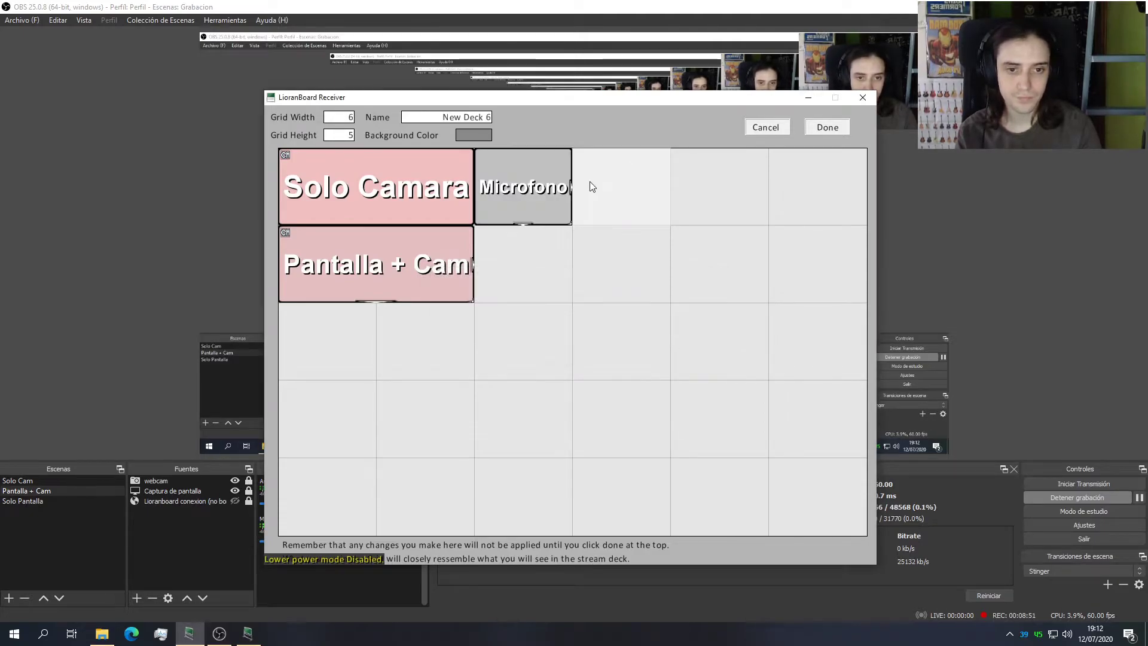
pyautogui.moveTo(571, 190); pyautogui.dragTo(642, 207)
# Step: Add a Source Toggle Mute command to the Microfono button and bring up the available sources for it
pyautogui.rightClick(598, 196)
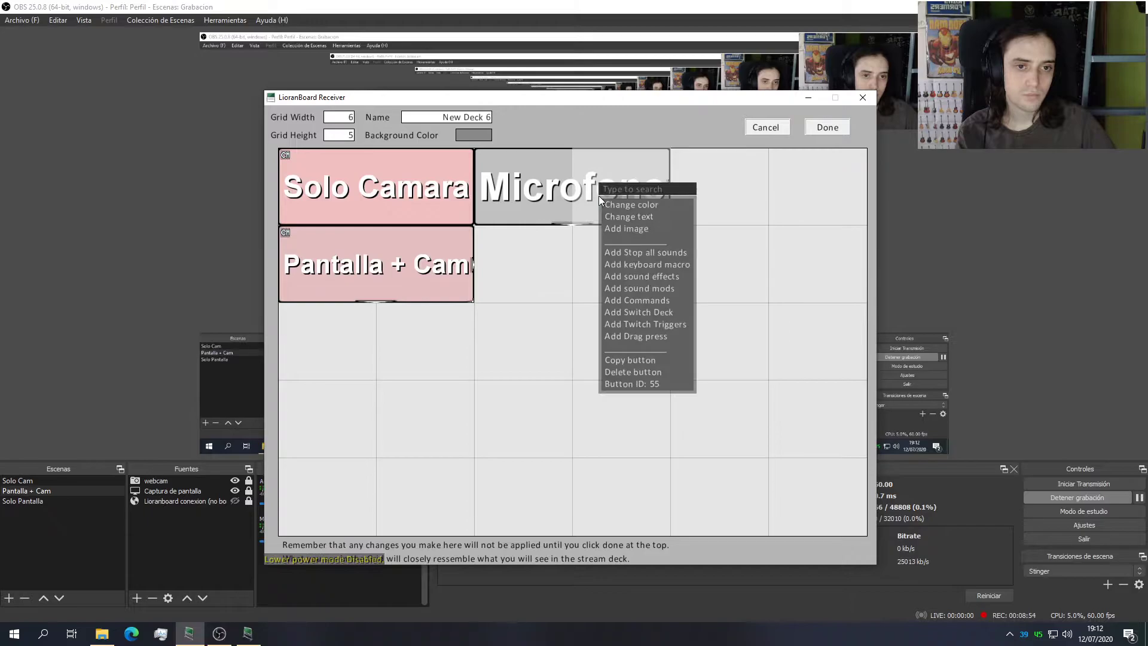
pyautogui.click(636, 300)
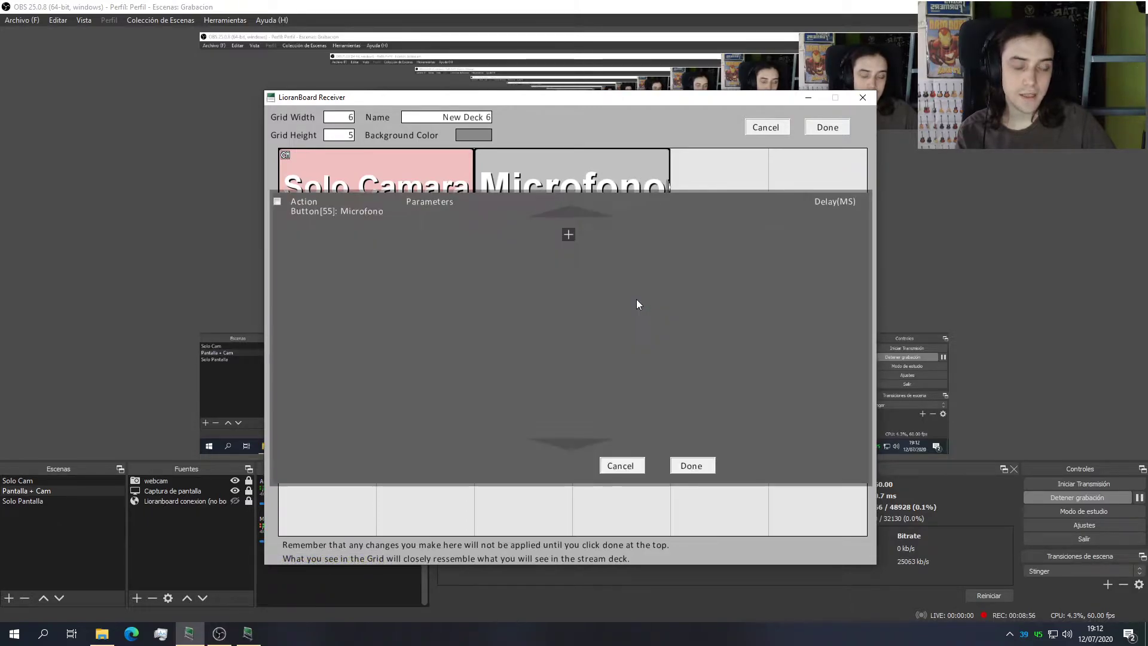
pyautogui.click(568, 234)
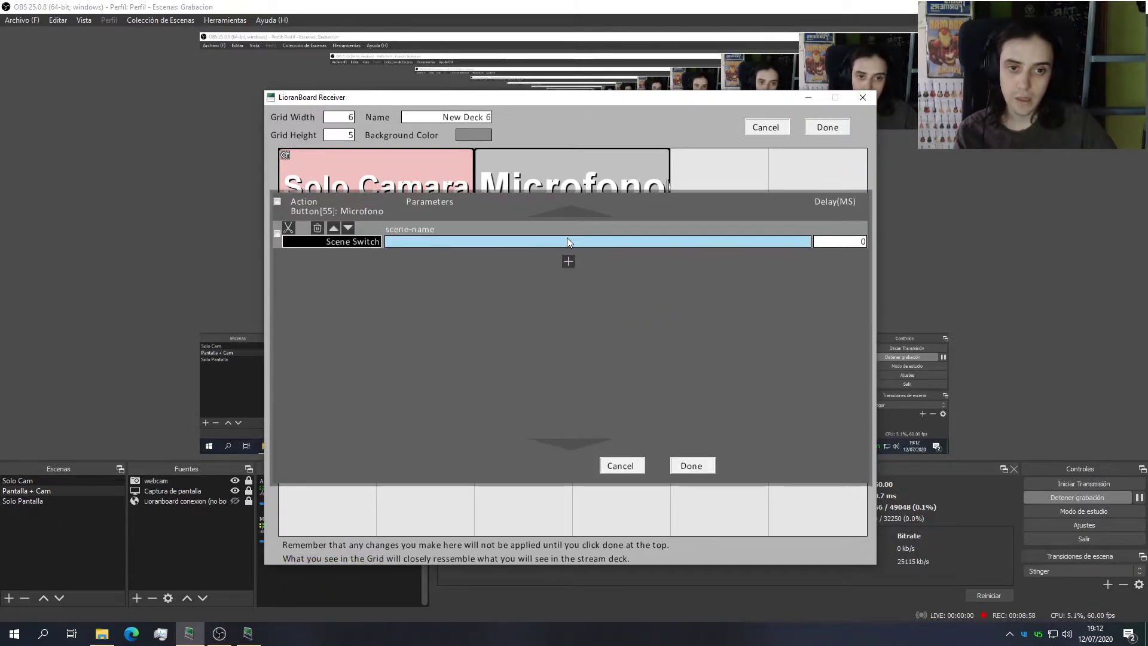
pyautogui.click(363, 243)
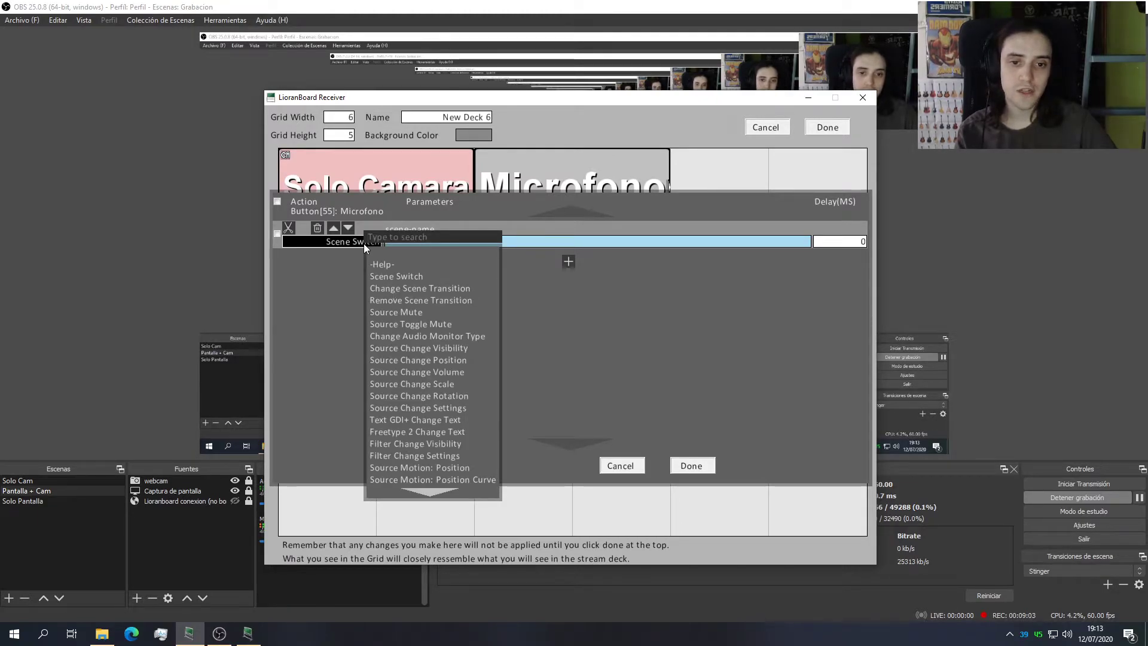
pyautogui.click(411, 325)
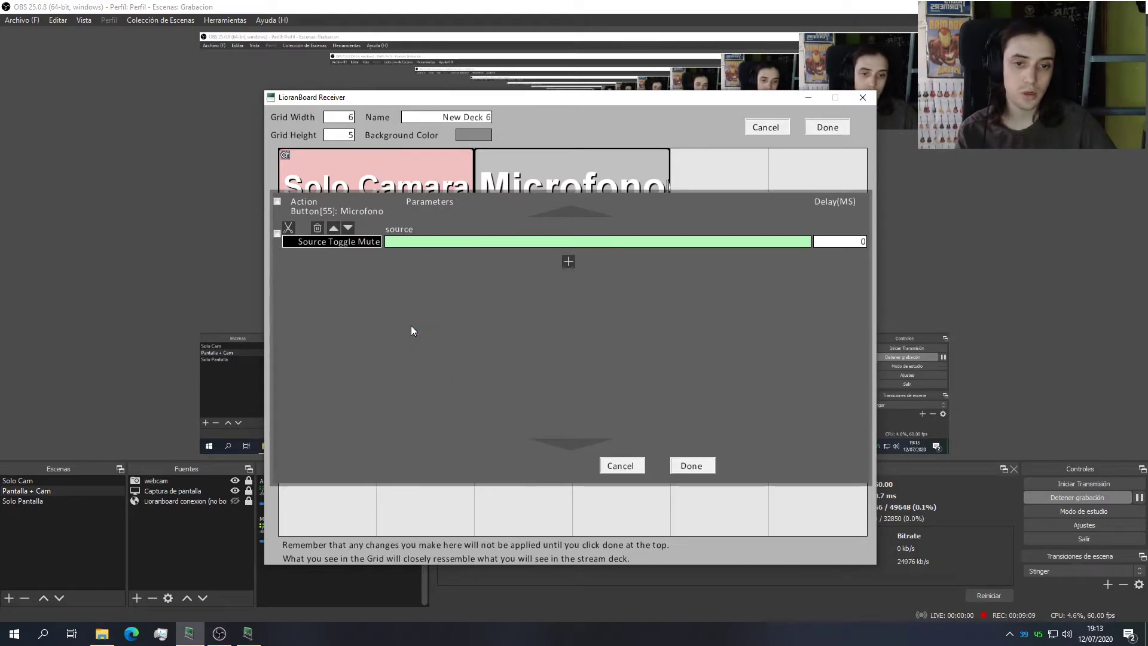
pyautogui.click(439, 246)
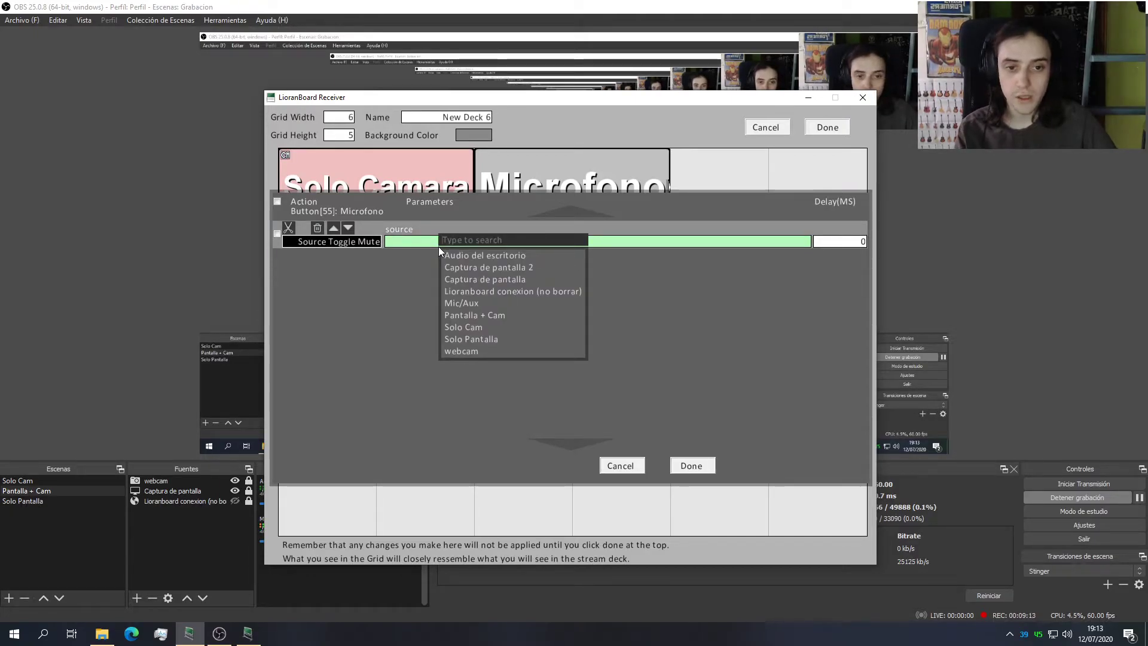
# Step: Switch to OBS, lower the Mic/Aux volume to -5.8 dB, and return to the Receiver
pyautogui.click(476, 601)
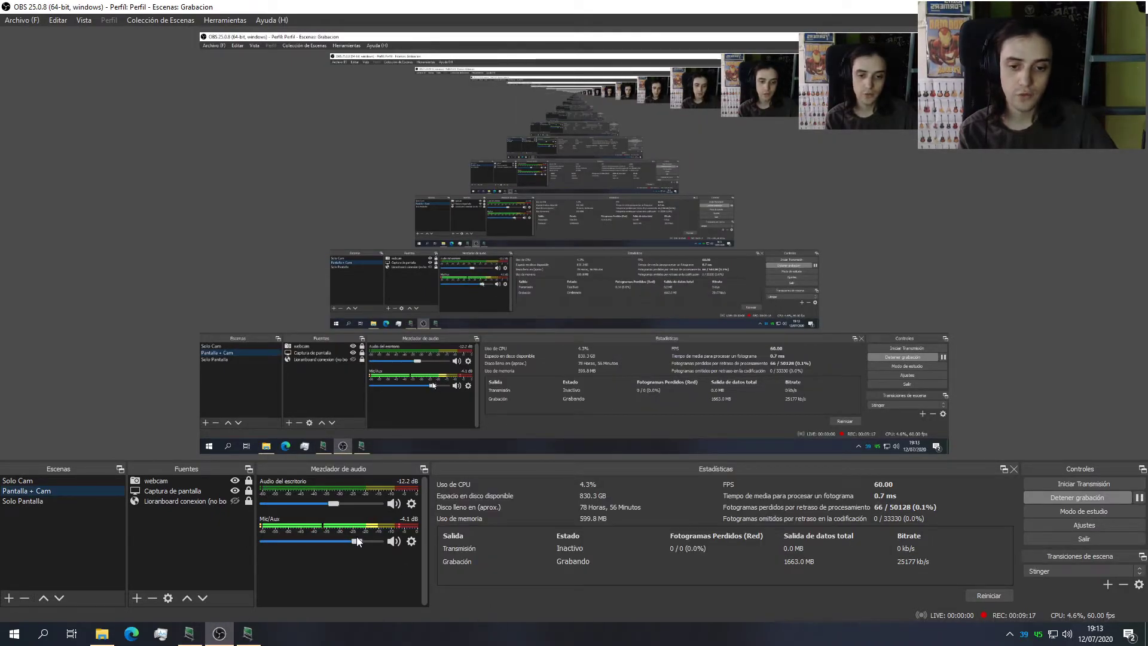
pyautogui.moveTo(356, 539); pyautogui.dragTo(352, 540)
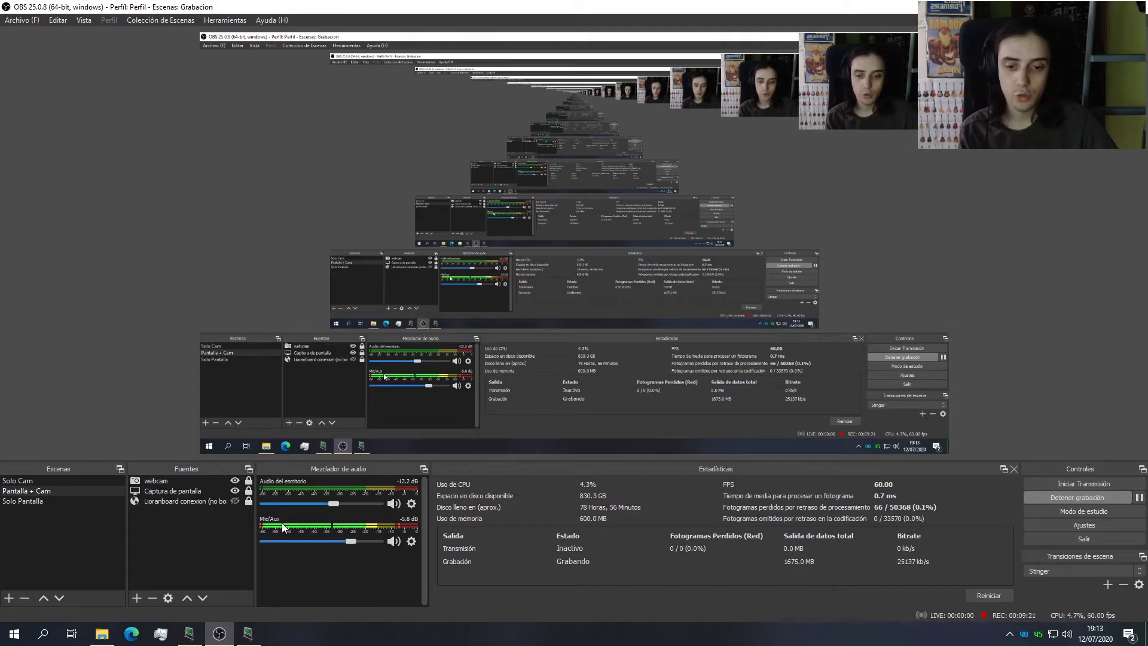
pyautogui.click(253, 638)
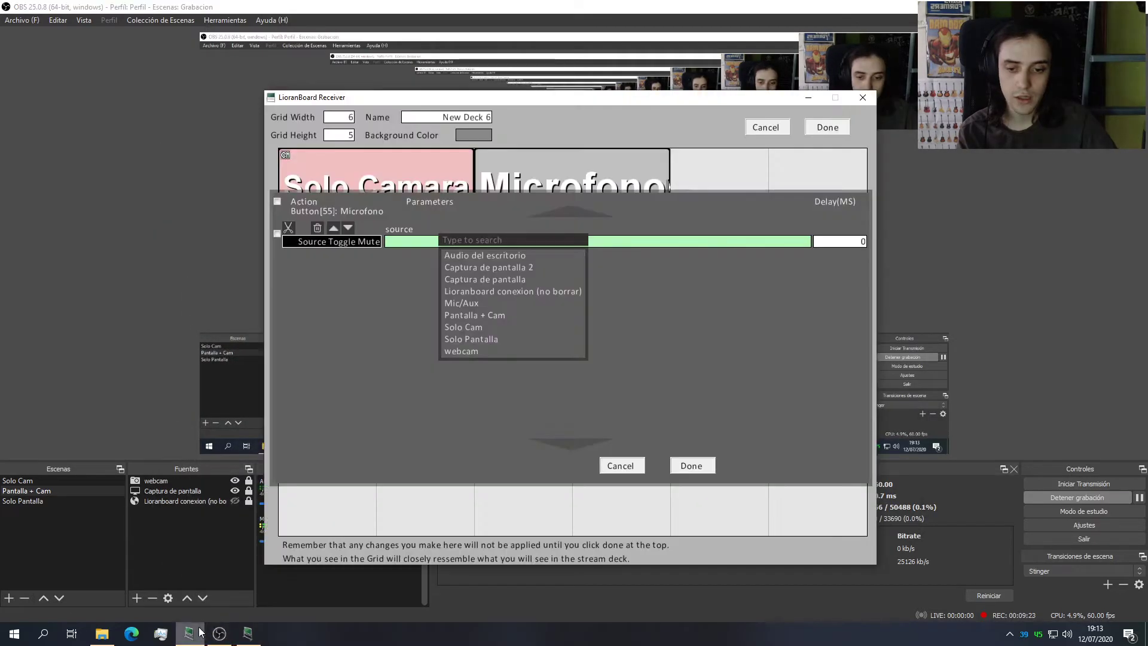
# Step: Set Mic/Aux as the mute command's source, save the command and New Deck 6, and minimize the Receiver
pyautogui.click(483, 303)
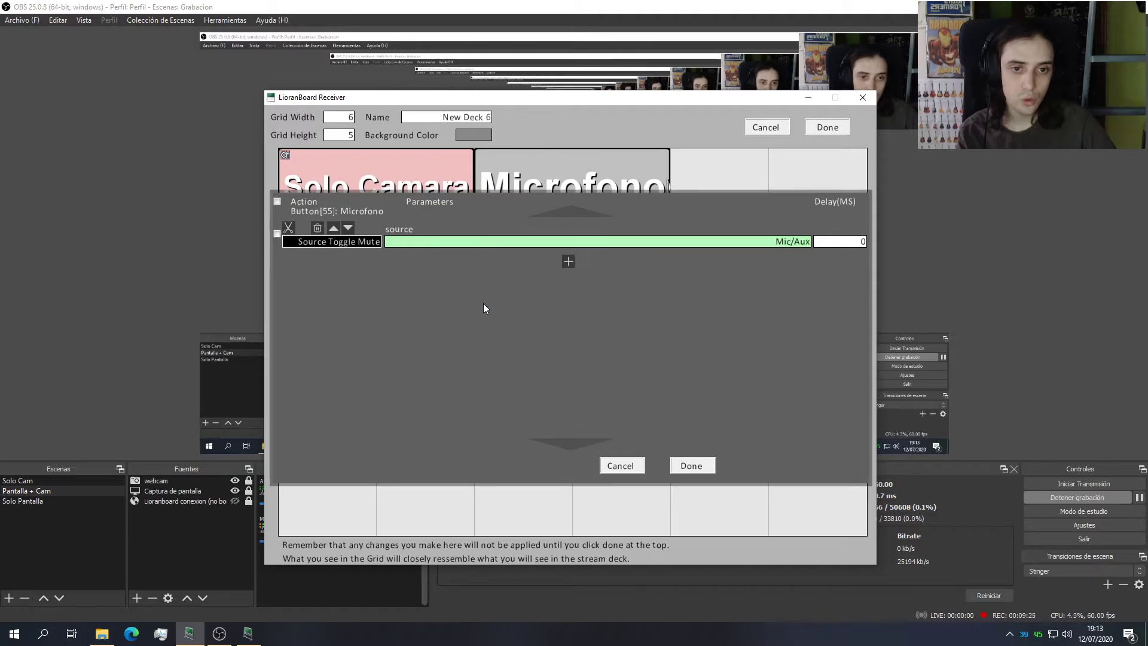
pyautogui.click(694, 464)
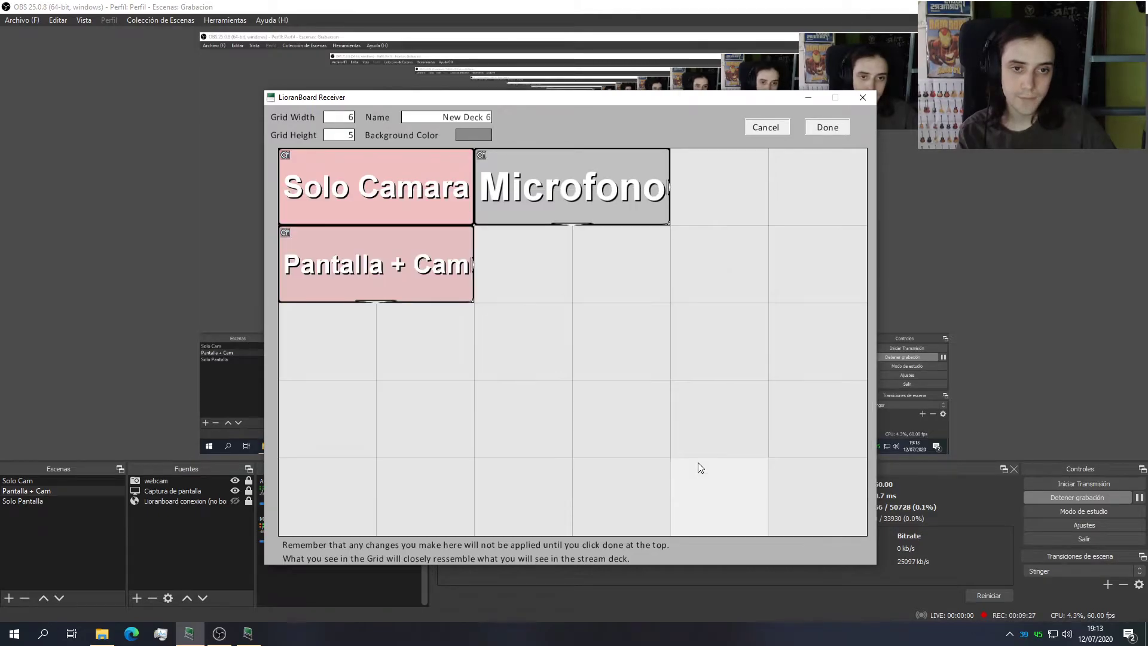
pyautogui.click(826, 127)
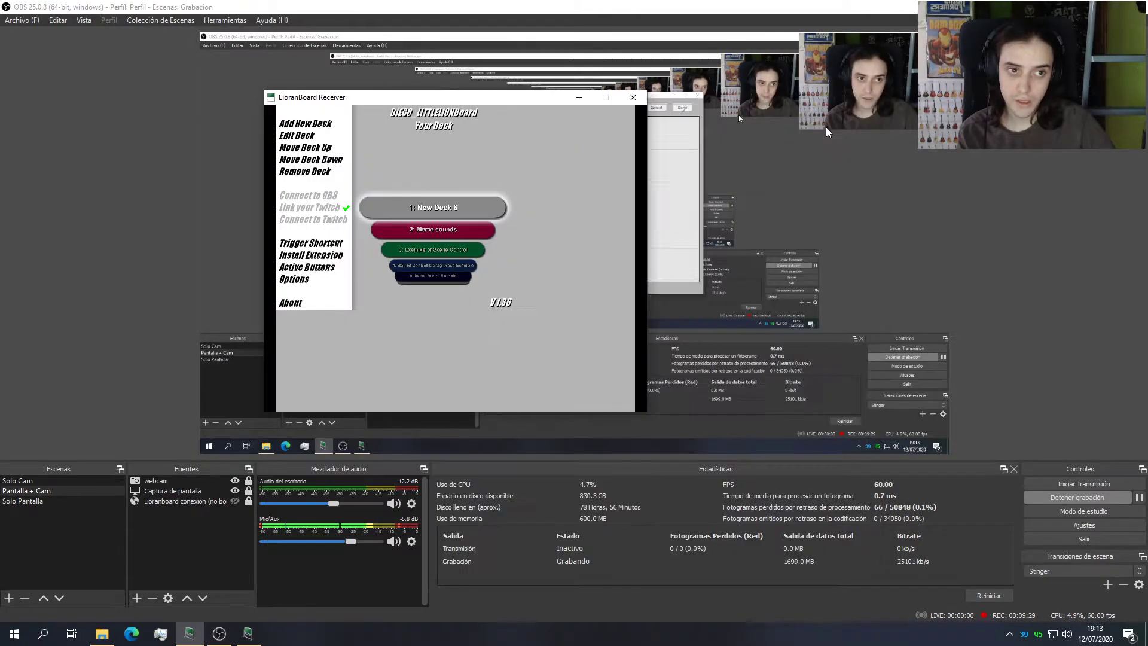
pyautogui.click(581, 96)
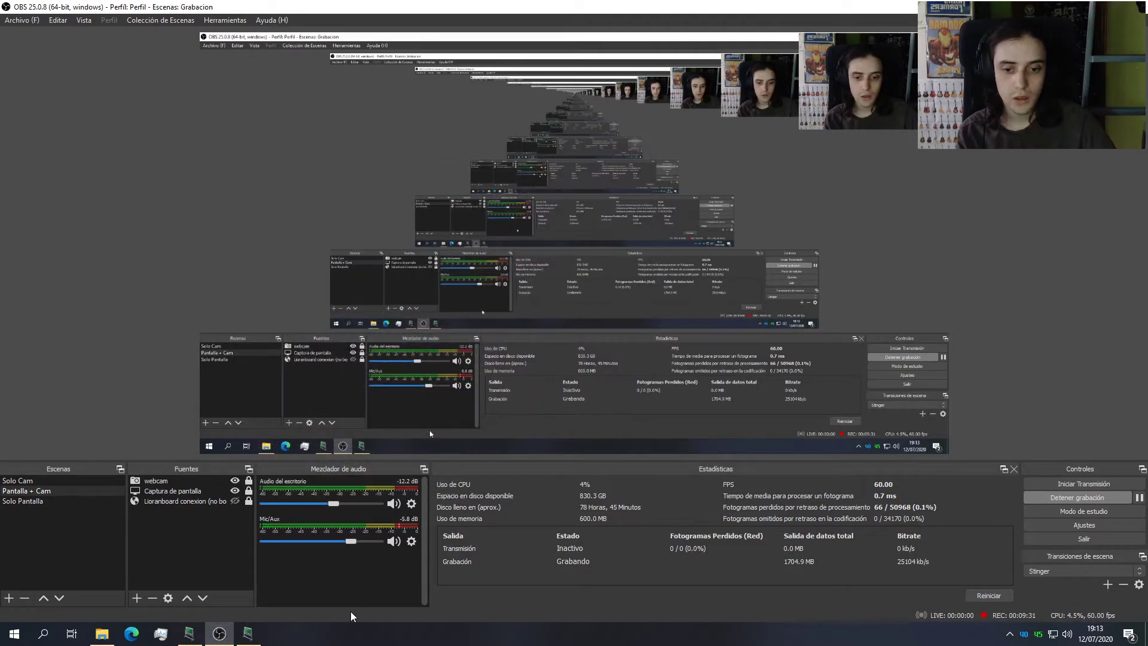
# Step: Switch to the Stream Deck, move it clear of the OBS audio mixer, and test Microfono by muting and unmuting Mic/Aux
pyautogui.click(248, 637)
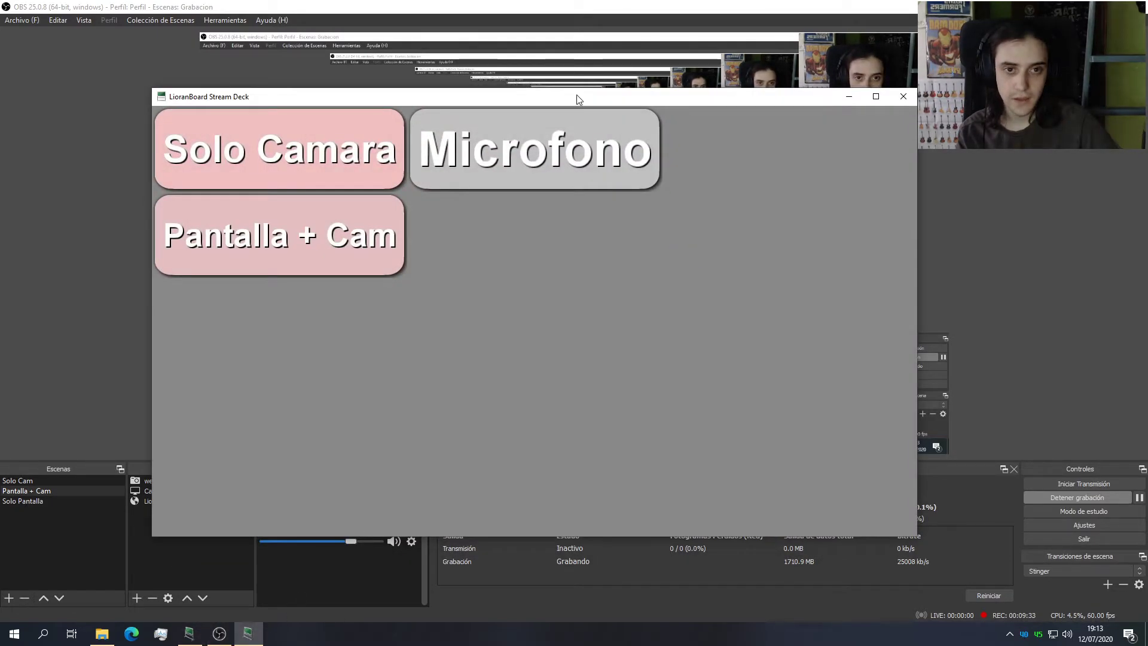
pyautogui.moveTo(524, 97); pyautogui.dragTo(369, 28)
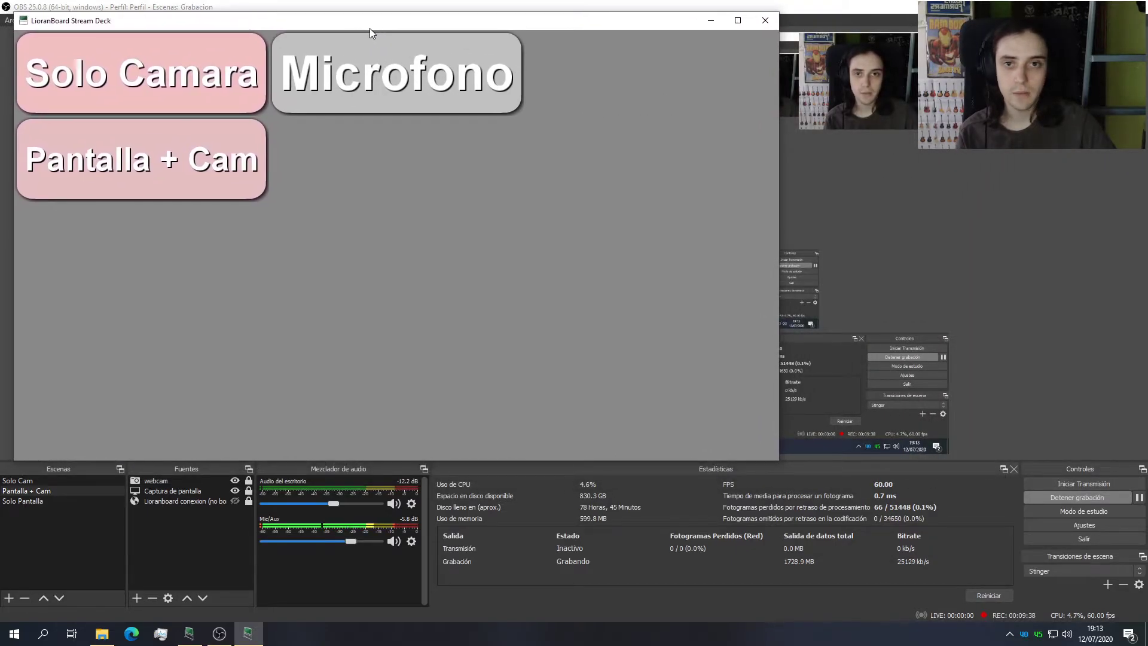
pyautogui.click(392, 66)
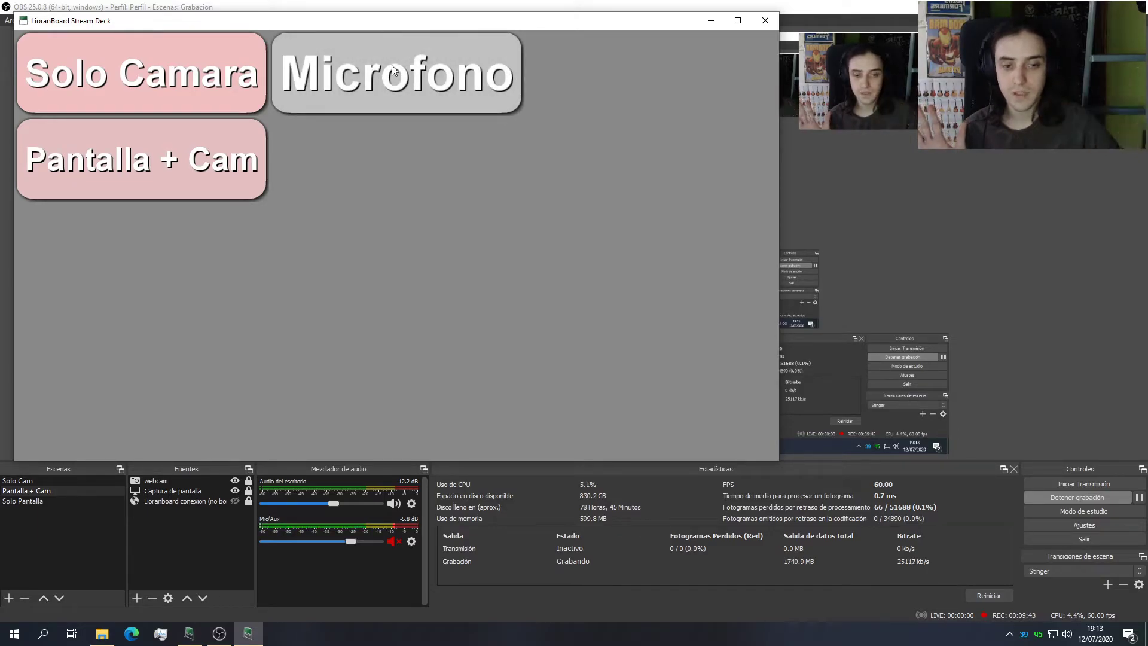
pyautogui.click(392, 66)
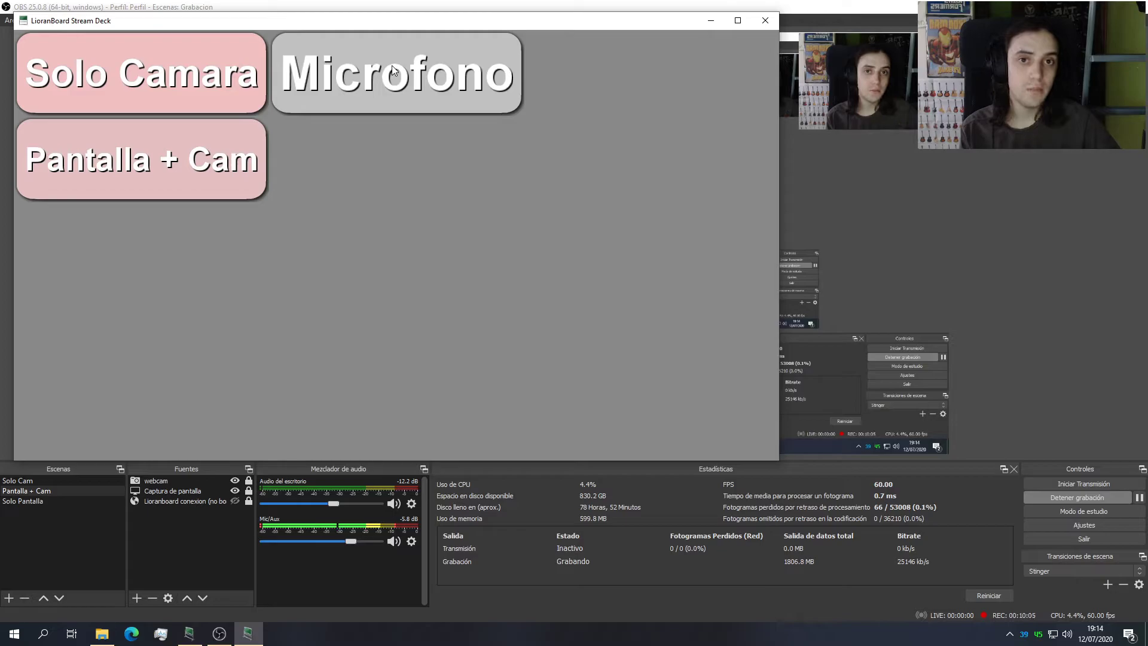
# Step: Reopen New Deck 6 in the Receiver and create a two-cell-wide "Webcam" button below Microfono
pyautogui.click(188, 631)
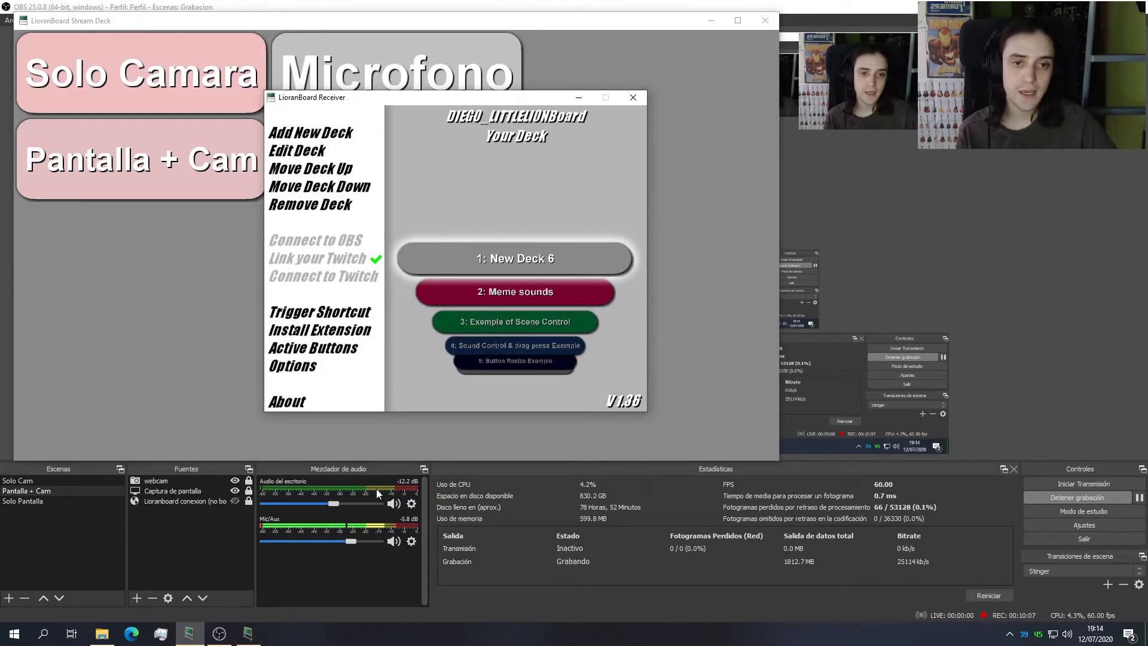
pyautogui.click(495, 257)
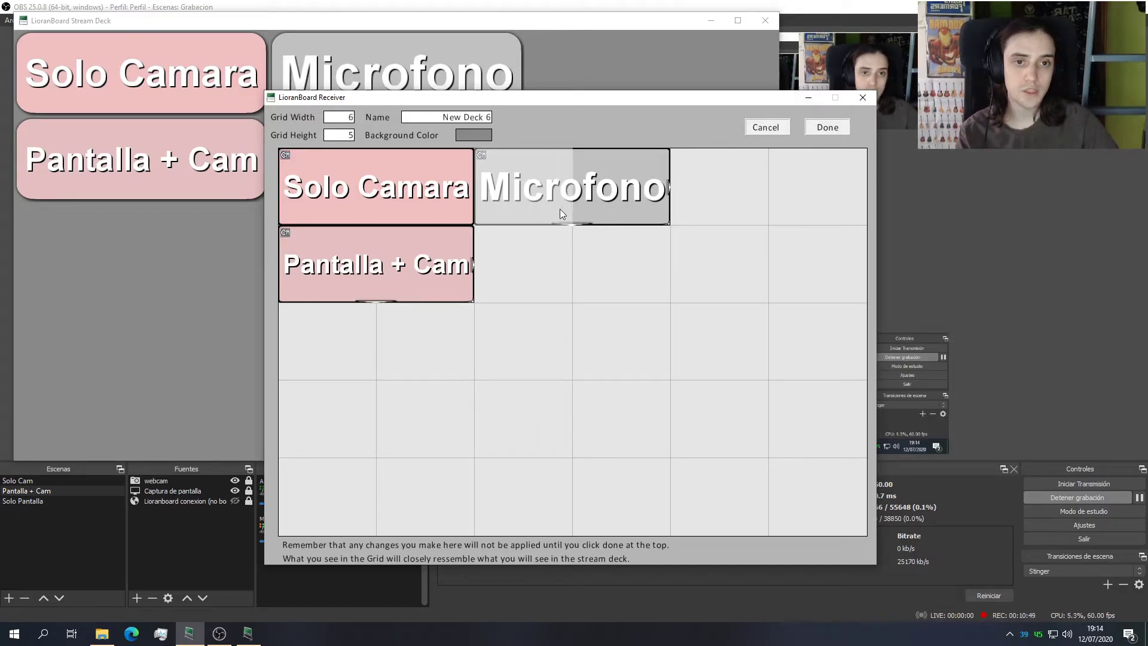
pyautogui.click(533, 237)
pyautogui.click(562, 251)
pyautogui.write('Webcam')
pyautogui.press('Return')
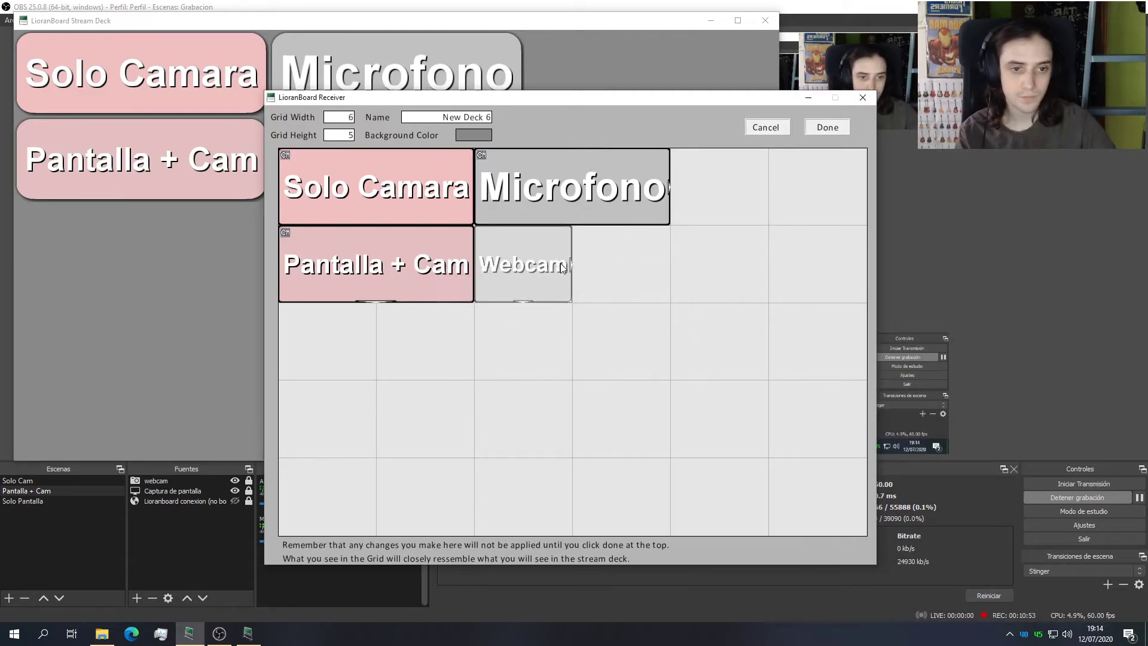
pyautogui.moveTo(569, 266); pyautogui.dragTo(666, 270)
# Step: Minimize the Receiver and Stream Deck to examine the scenes and their webcam source in OBS, and return to the Receiver
pyautogui.click(814, 101)
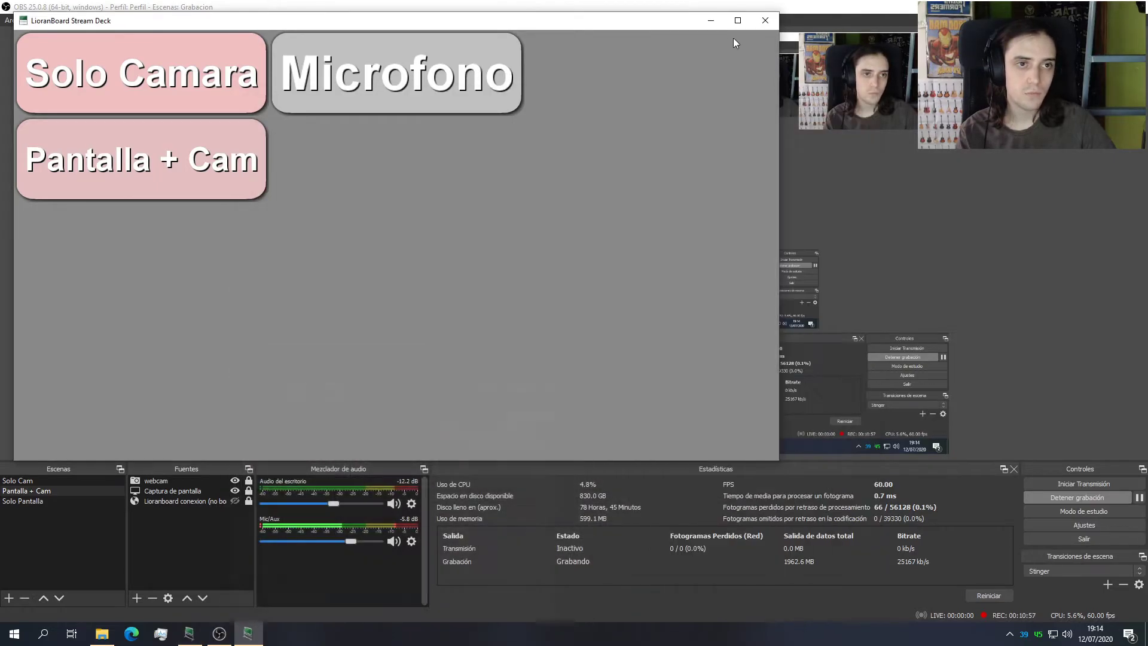
pyautogui.click(711, 21)
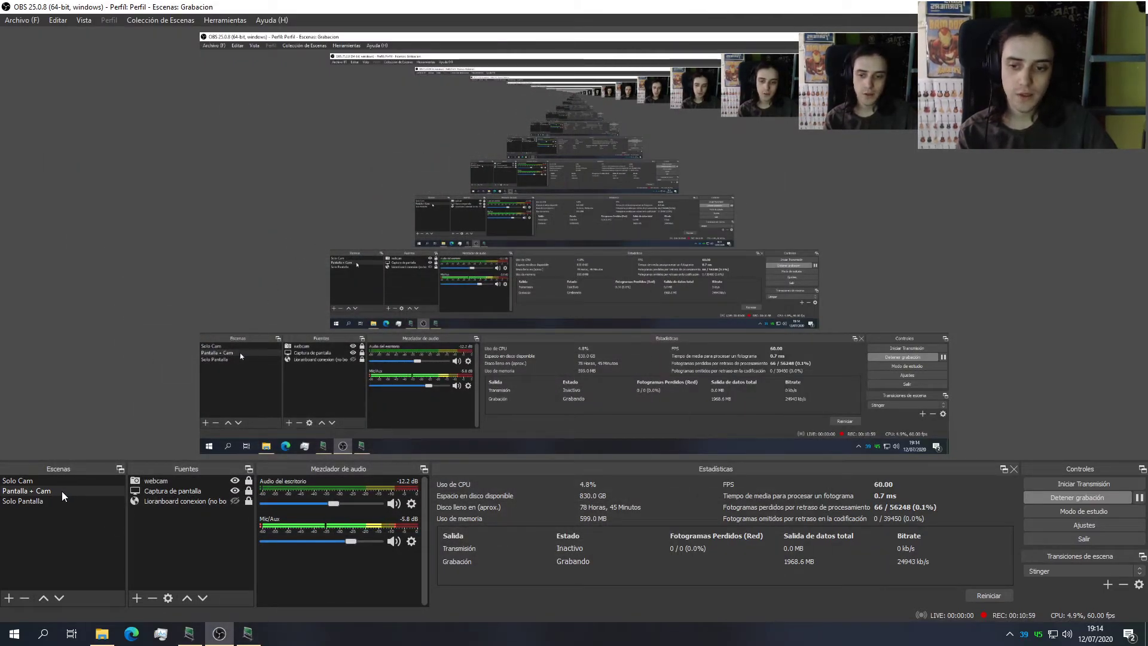
pyautogui.click(62, 482)
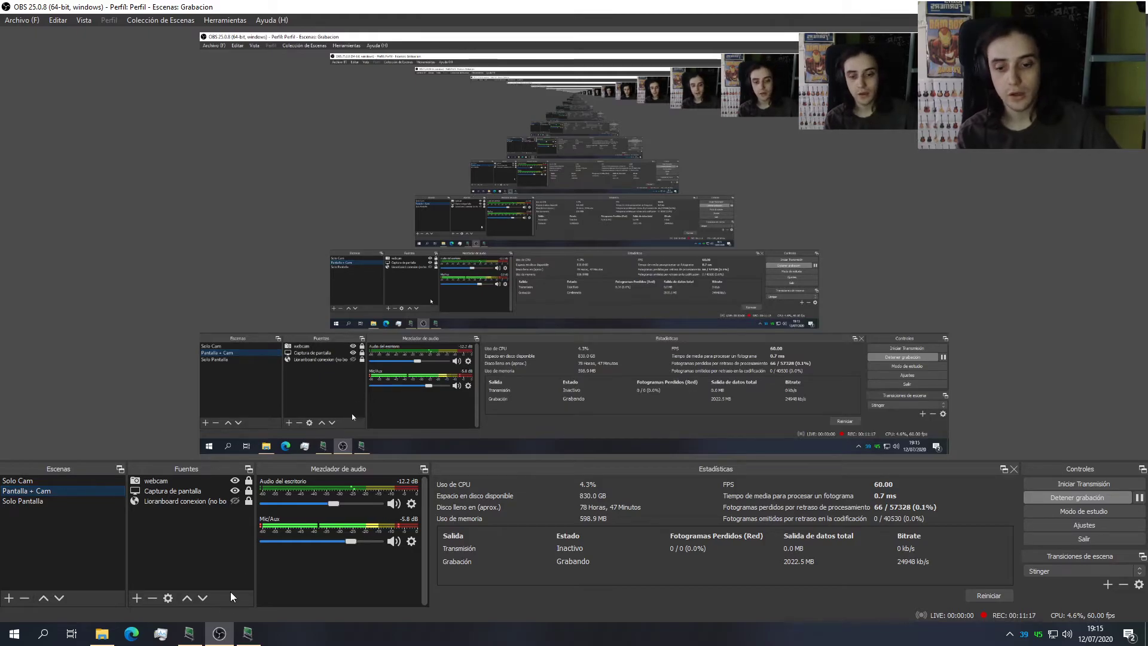
pyautogui.click(190, 635)
# Step: Add a Source Change Visibility command to the Webcam button
pyautogui.rightClick(569, 271)
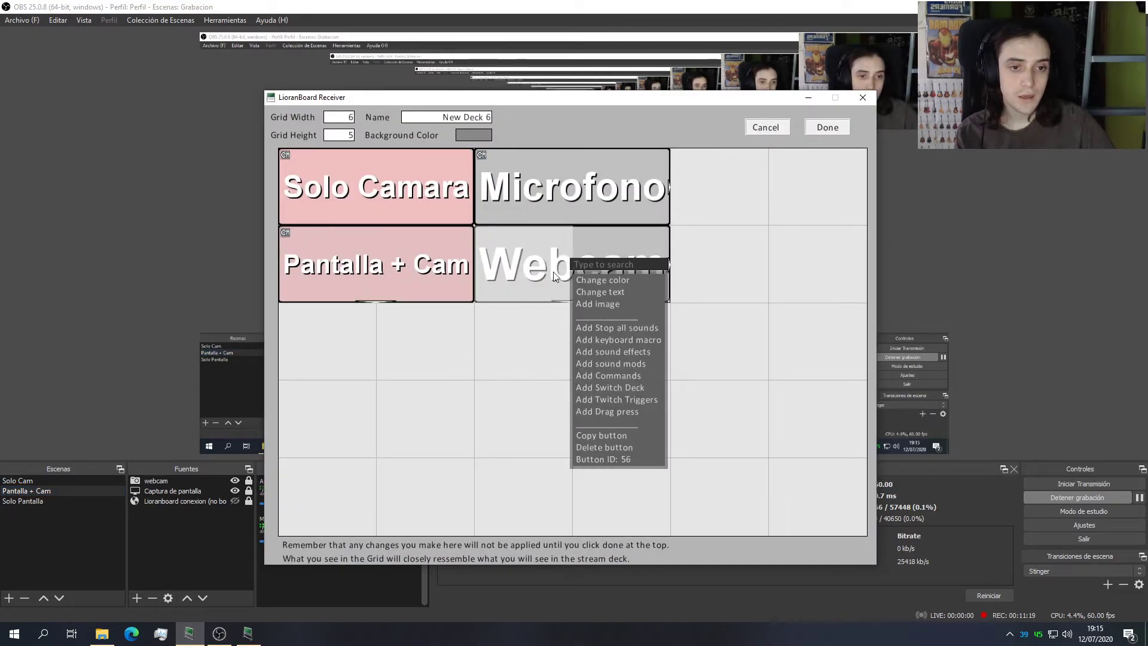
pyautogui.click(637, 377)
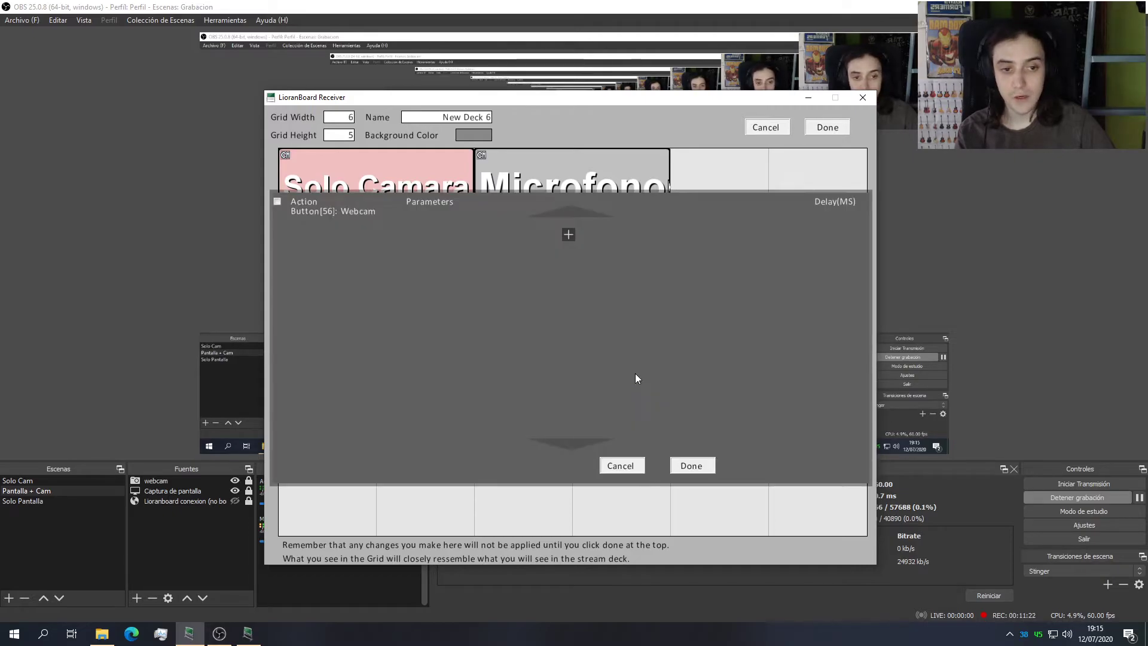
pyautogui.click(572, 233)
pyautogui.click(364, 241)
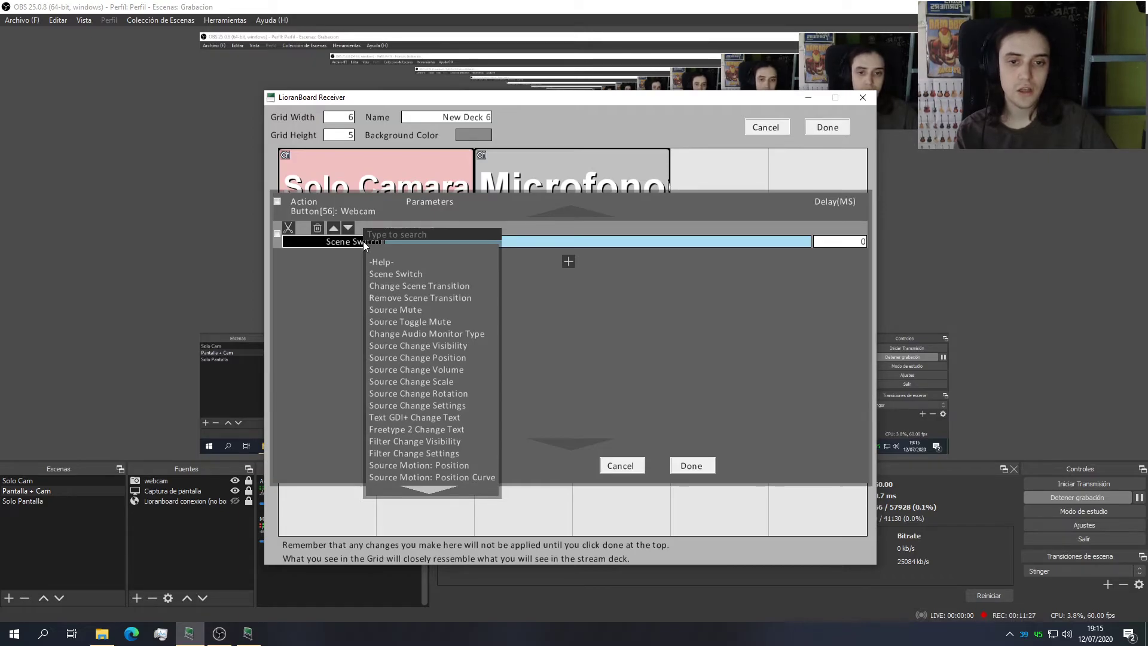
pyautogui.click(472, 348)
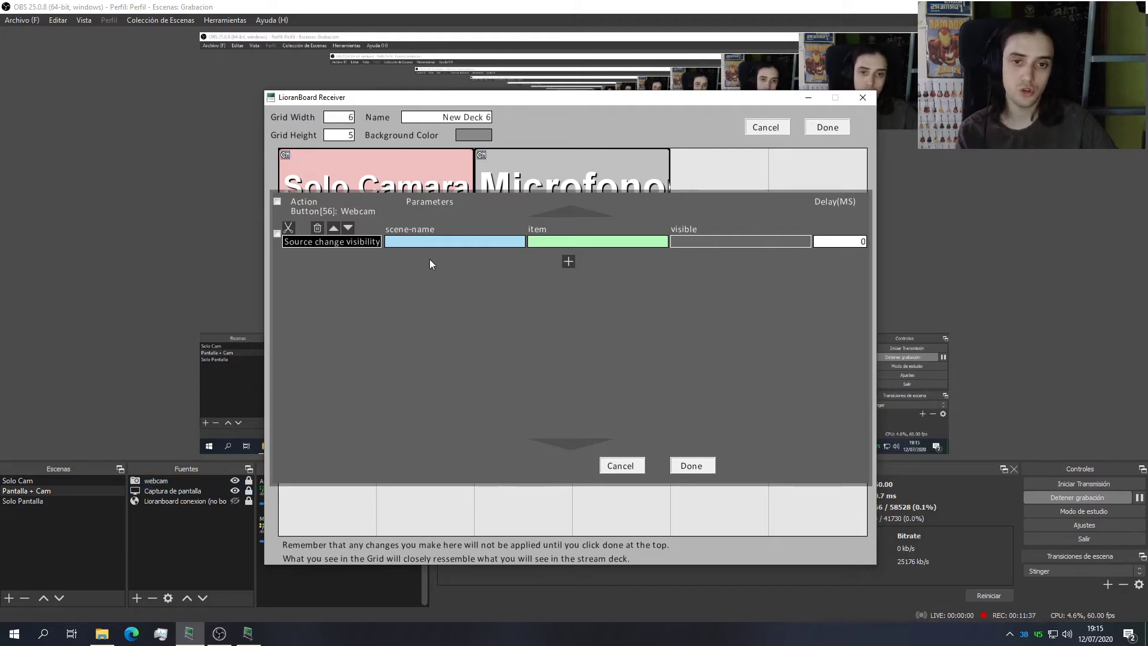
# Step: Configure the visibility command with the Pantalla + Cam scene, the webcam item, and visible set to Toggle
pyautogui.click(435, 241)
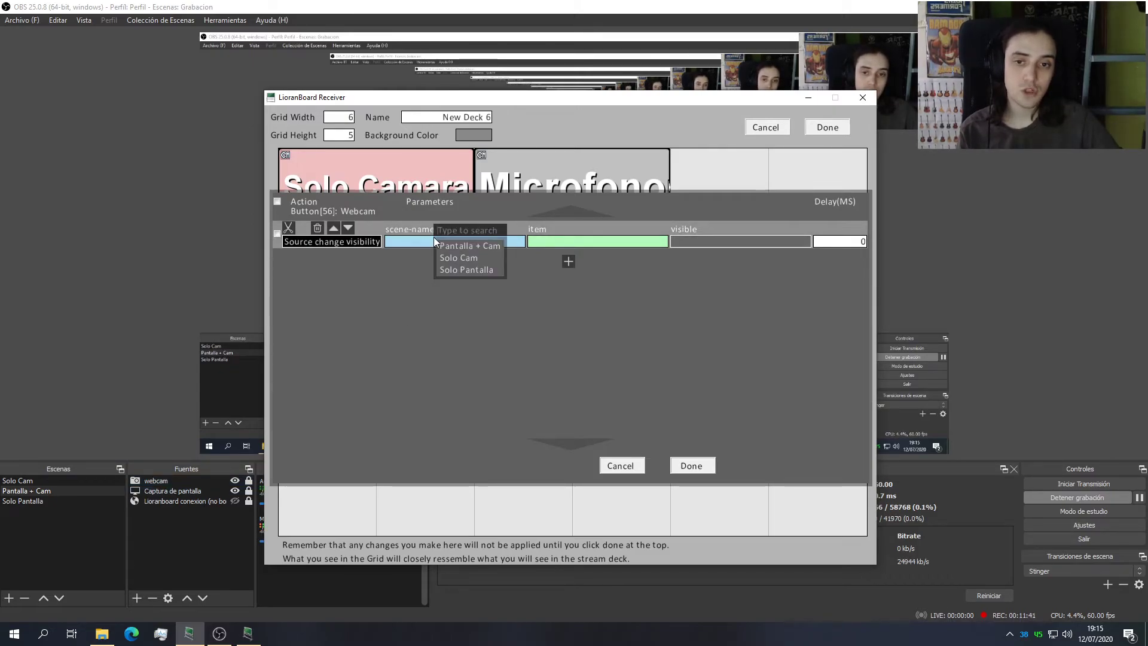
pyautogui.click(309, 245)
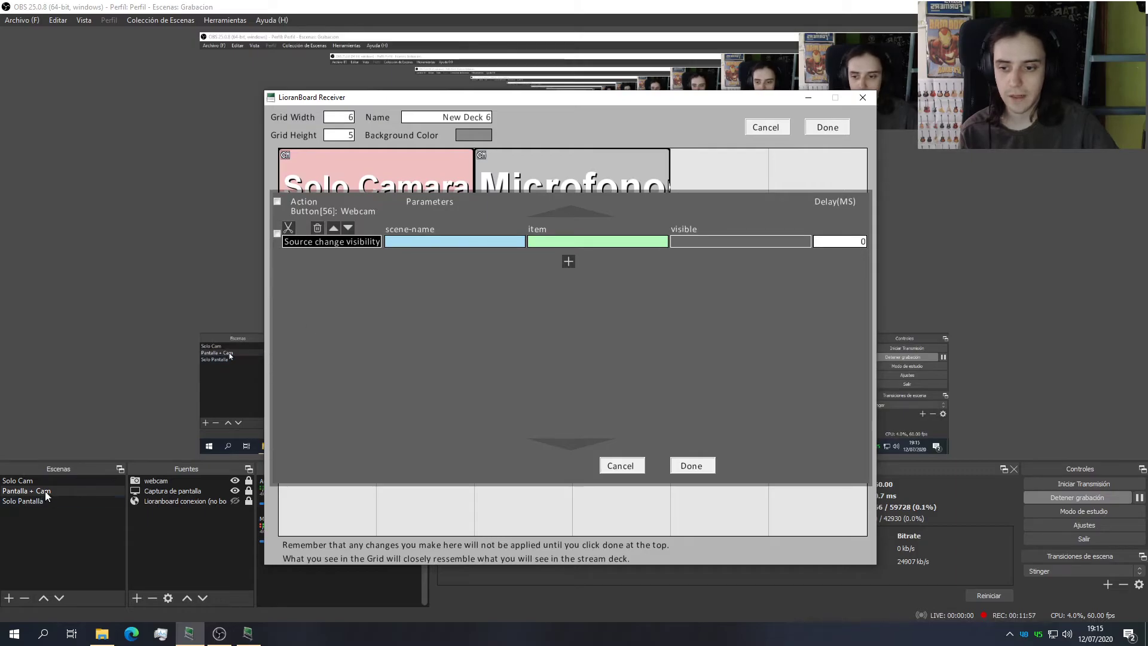
pyautogui.click(459, 242)
pyautogui.click(509, 277)
pyautogui.click(489, 242)
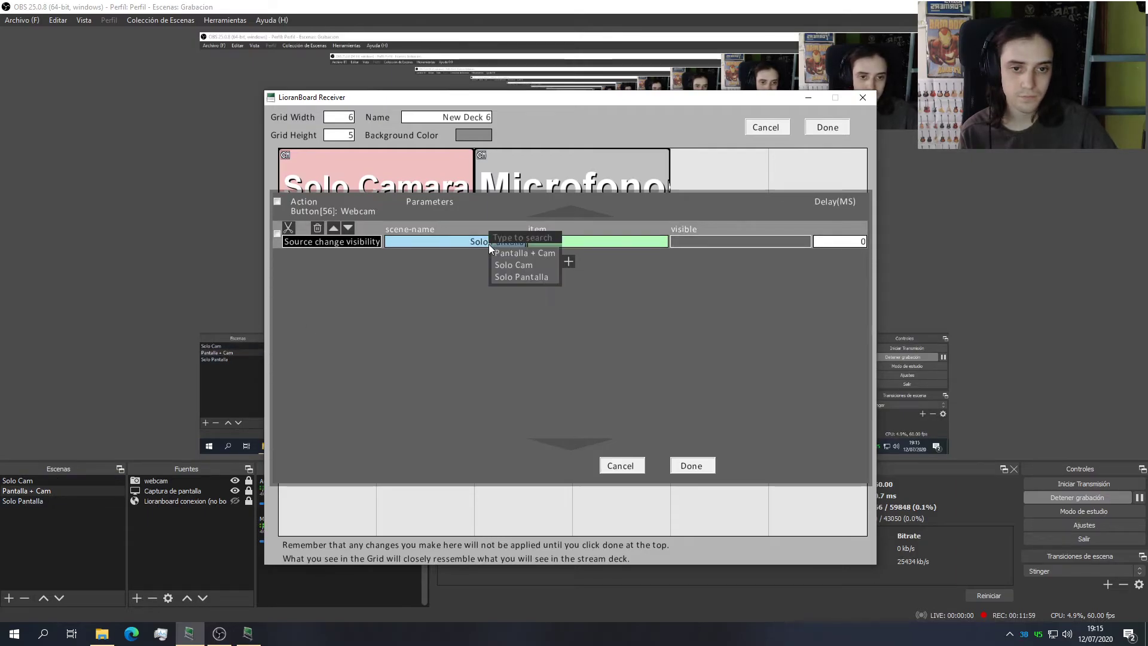
pyautogui.click(530, 253)
pyautogui.click(560, 242)
pyautogui.click(583, 270)
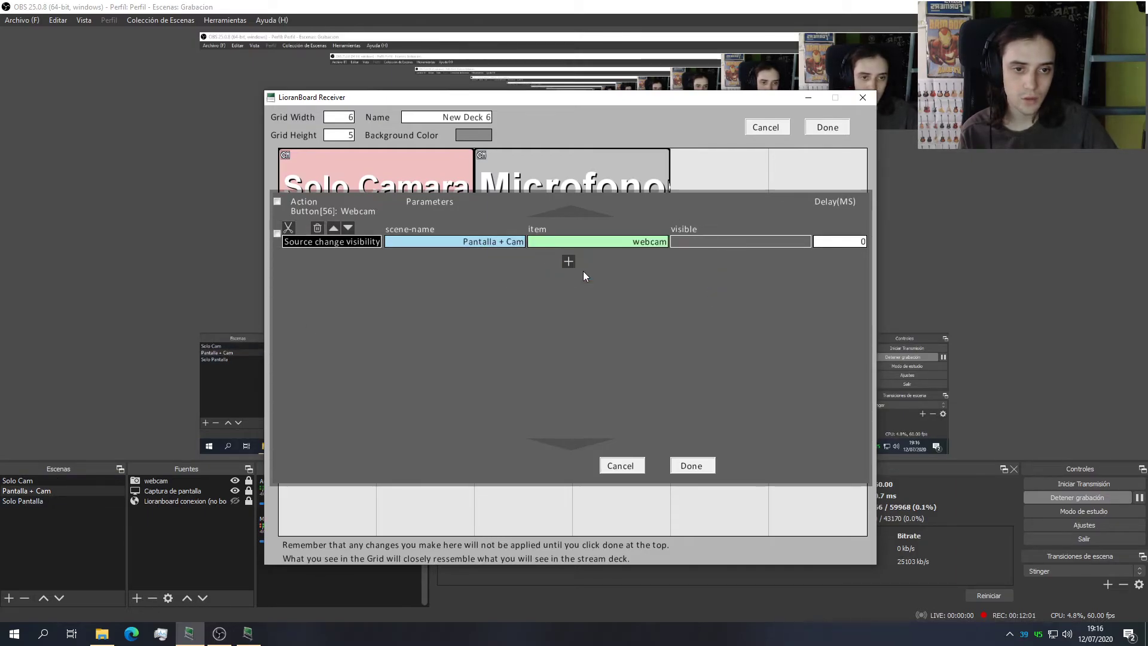
pyautogui.click(735, 242)
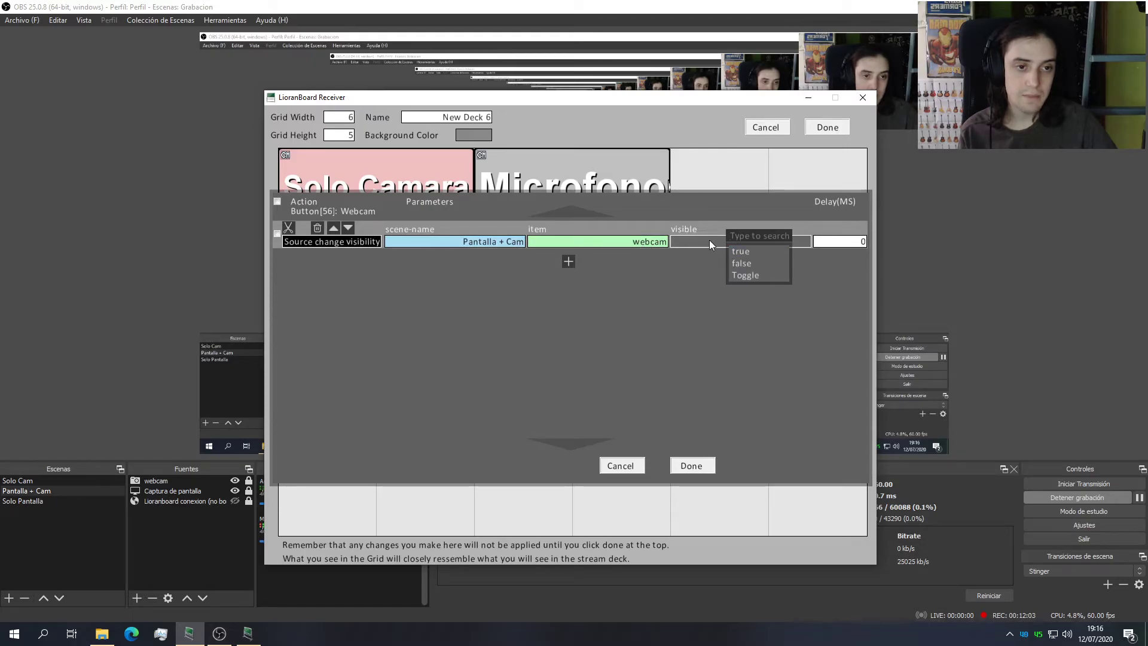
pyautogui.click(745, 276)
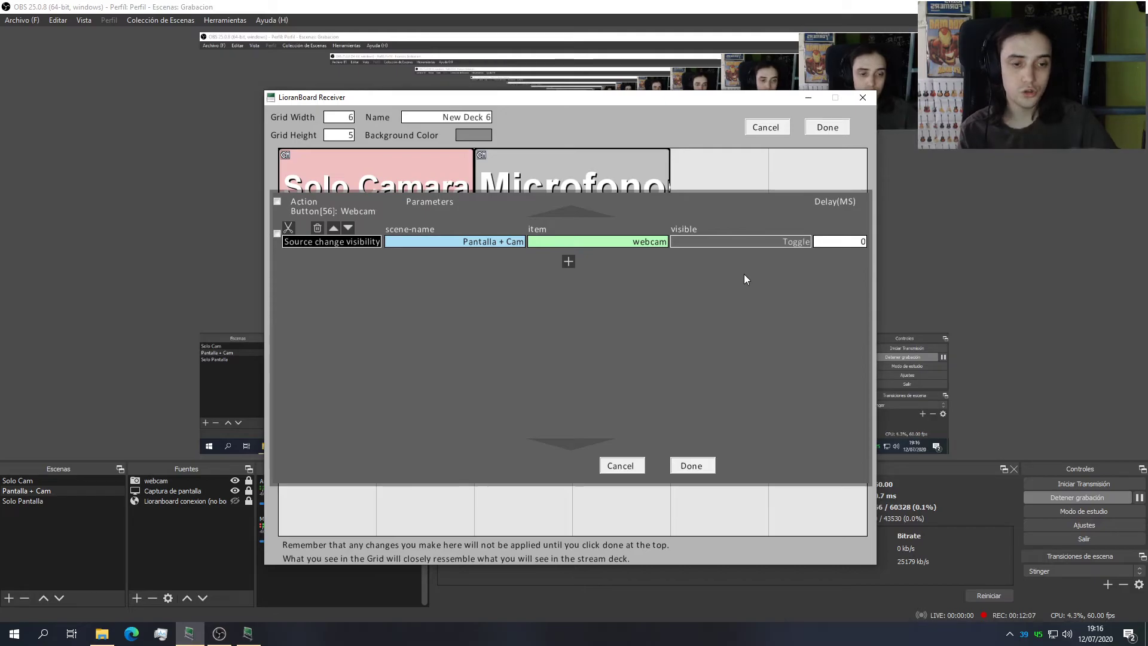
pyautogui.click(568, 261)
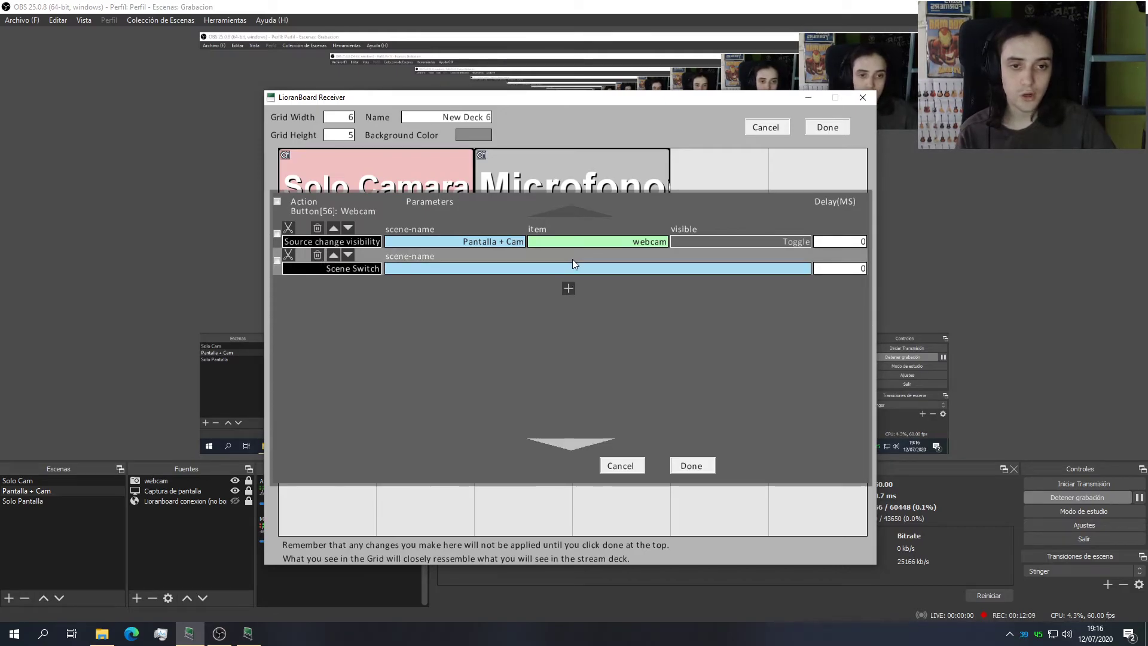
pyautogui.click(320, 254)
pyautogui.click(495, 327)
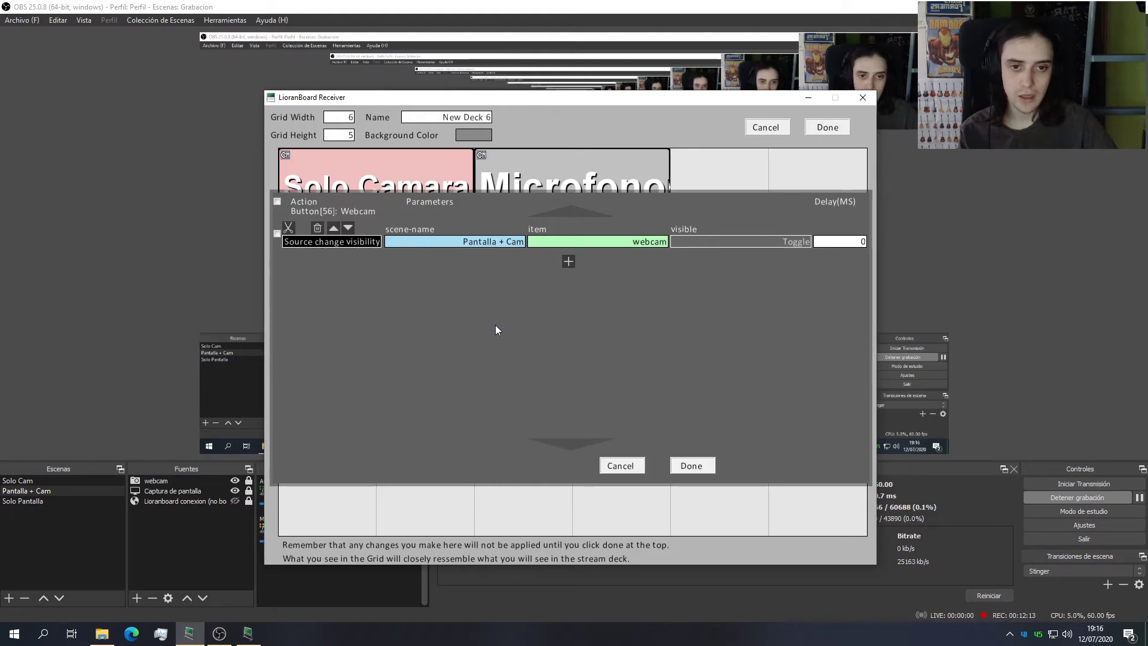
# Step: Save the Webcam button's command and the New Deck 6 changes, and minimize the Receiver
pyautogui.click(694, 465)
pyautogui.click(828, 126)
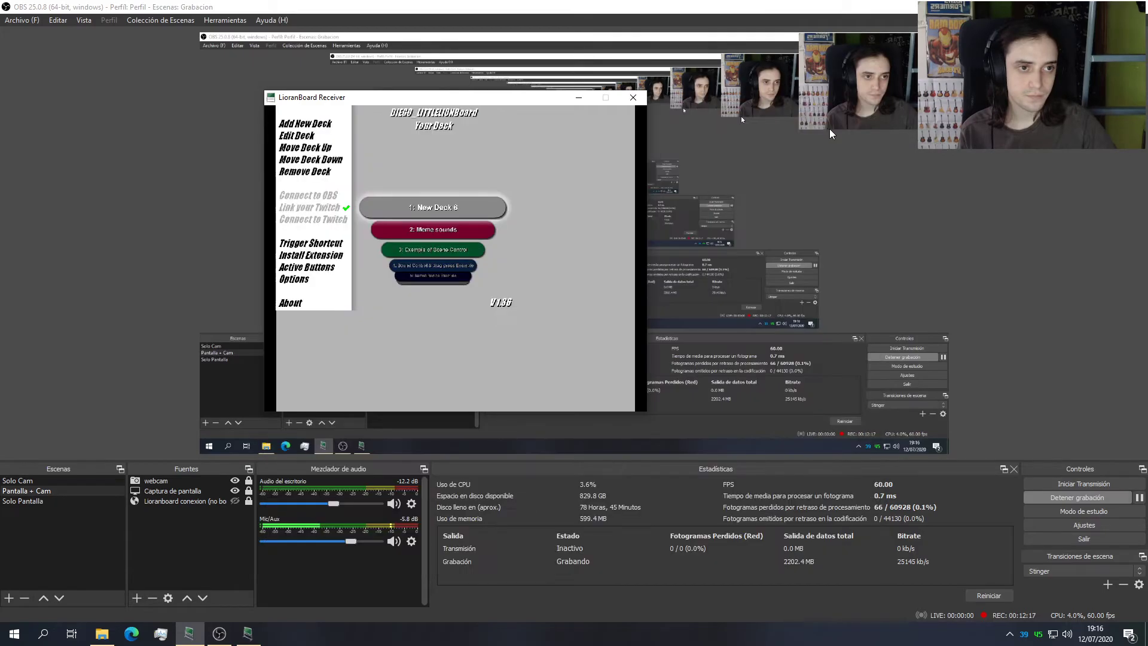
pyautogui.click(584, 96)
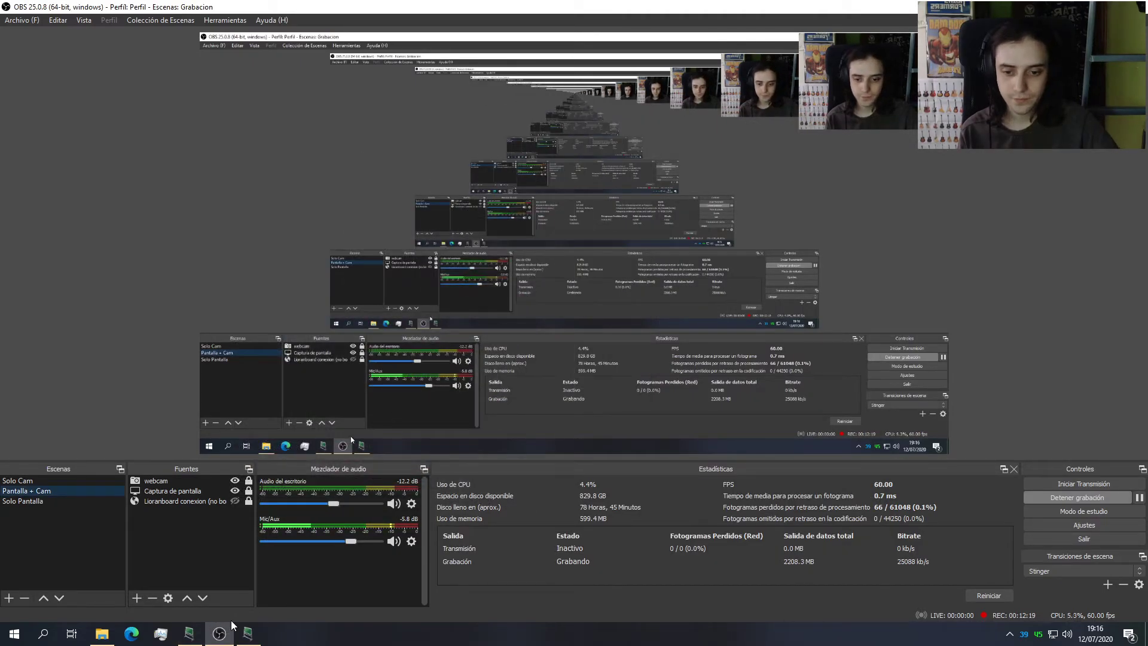
# Step: Bring up the Stream Deck and test the Webcam button, minimizing the deck to check the webcam source in OBS
pyautogui.moveTo(247, 632)
pyautogui.click(248, 577)
pyautogui.moveTo(436, 26); pyautogui.dragTo(450, 70)
pyautogui.click(438, 197)
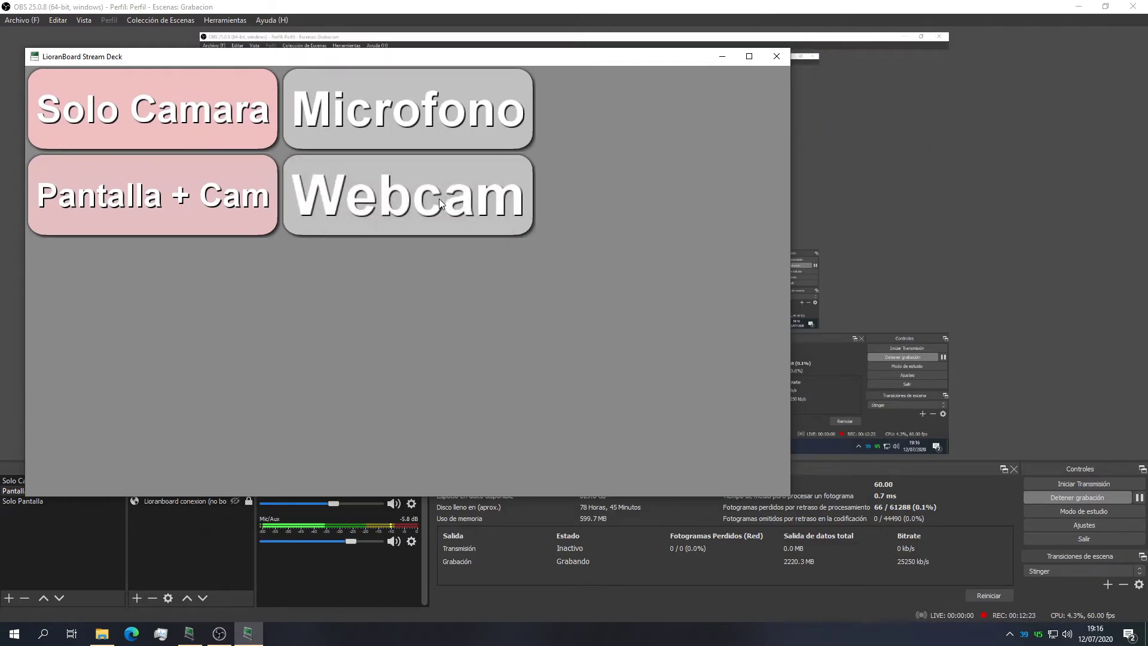
pyautogui.click(723, 57)
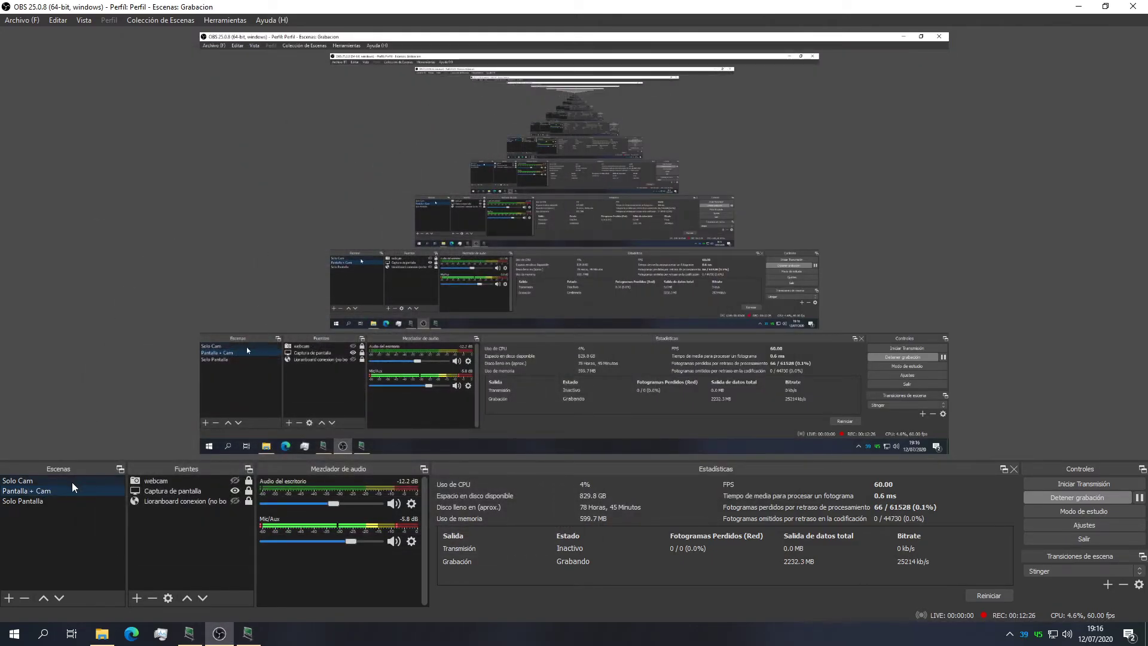
# Step: Restore the Stream Deck, move it clear of the OBS scene list, and trigger the Solo Camara button
pyautogui.click(247, 633)
pyautogui.moveTo(424, 60); pyautogui.dragTo(851, 337)
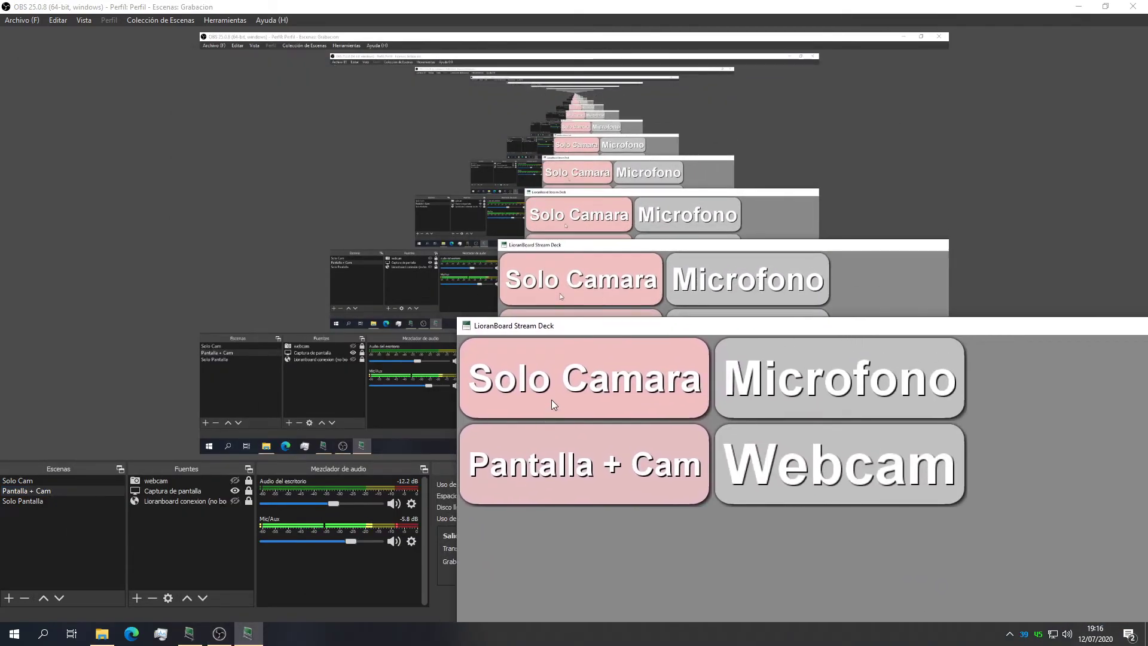
pyautogui.click(551, 400)
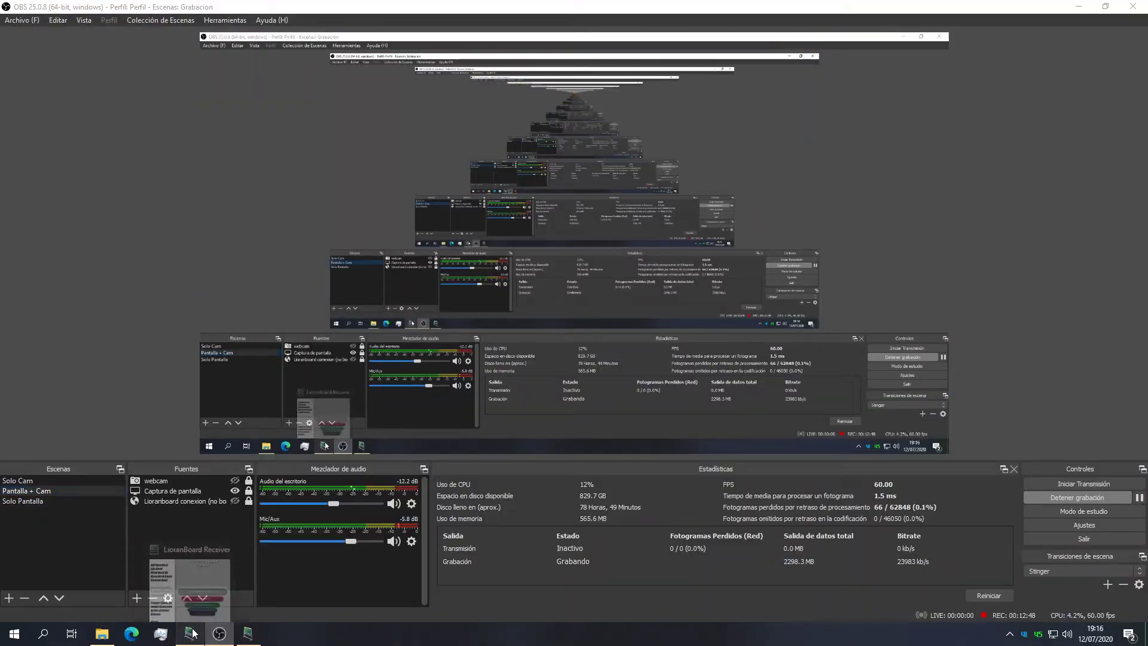
# Step: Reopen New Deck 6 in the Receiver and add a second Source Change Visibility command to the Webcam button
pyautogui.click(189, 633)
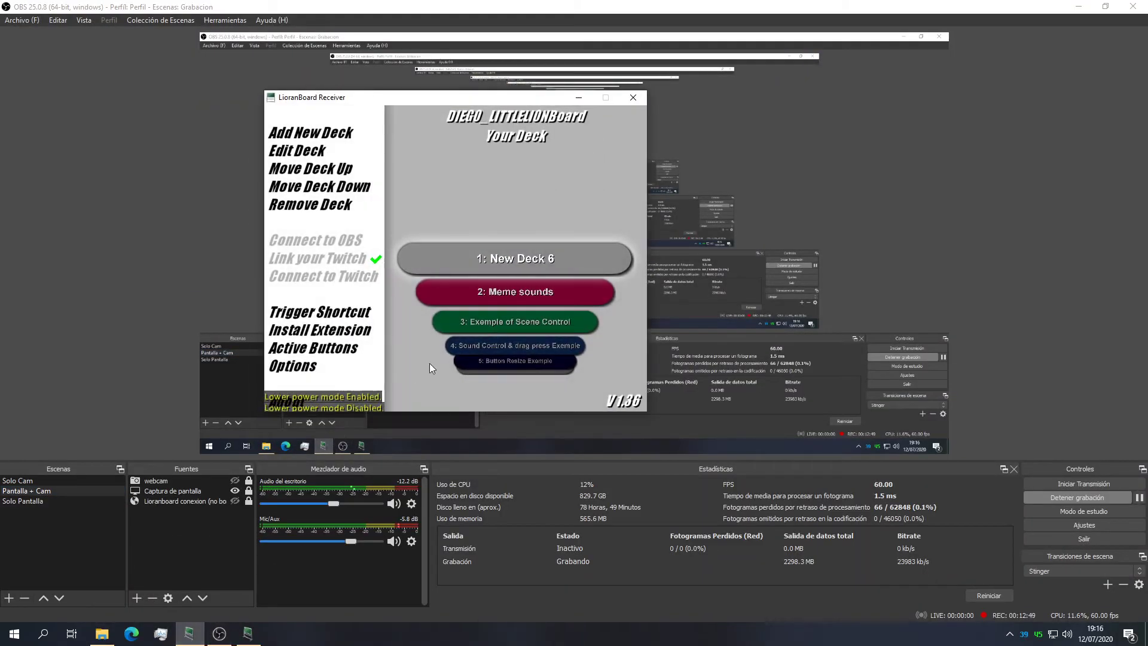
pyautogui.click(489, 267)
pyautogui.rightClick(577, 266)
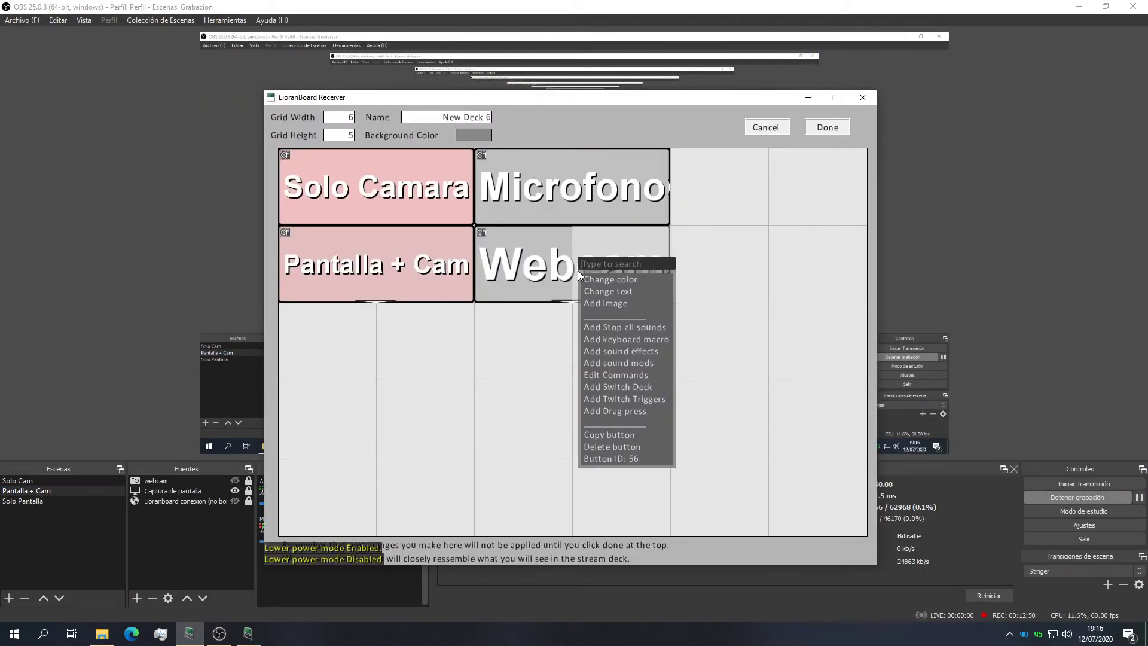
pyautogui.click(637, 376)
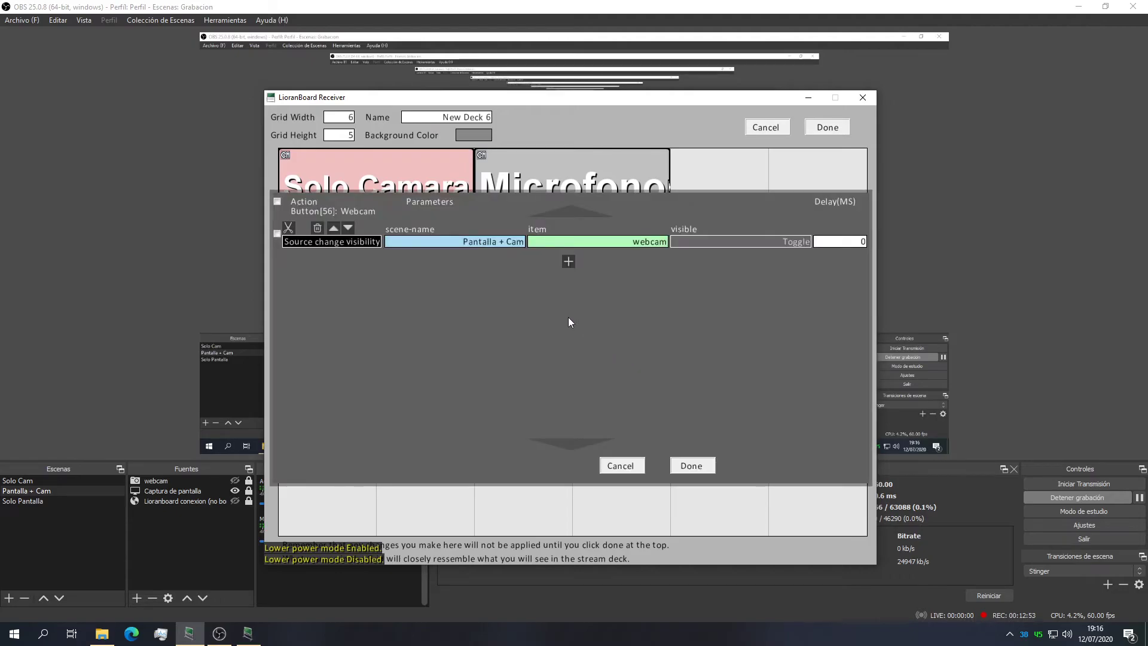
pyautogui.click(568, 262)
pyautogui.click(331, 267)
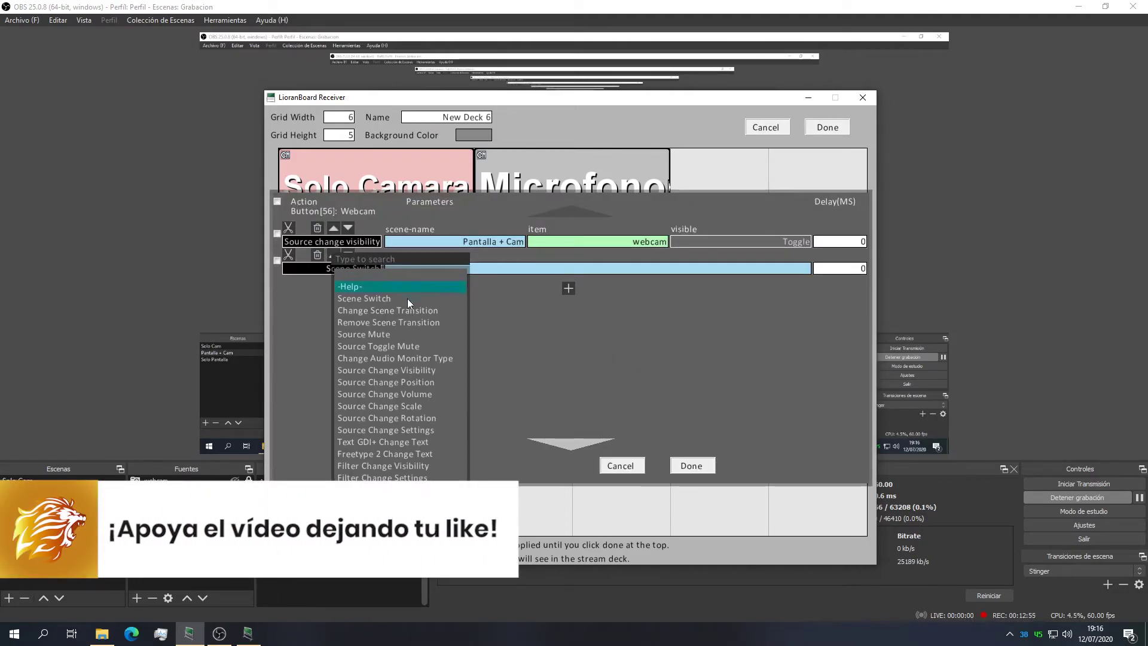
pyautogui.click(438, 371)
# Step: Configure the second visibility command with the Solo Cam scene, the webcam item and visible set to Toggle, and save the commands
pyautogui.click(460, 268)
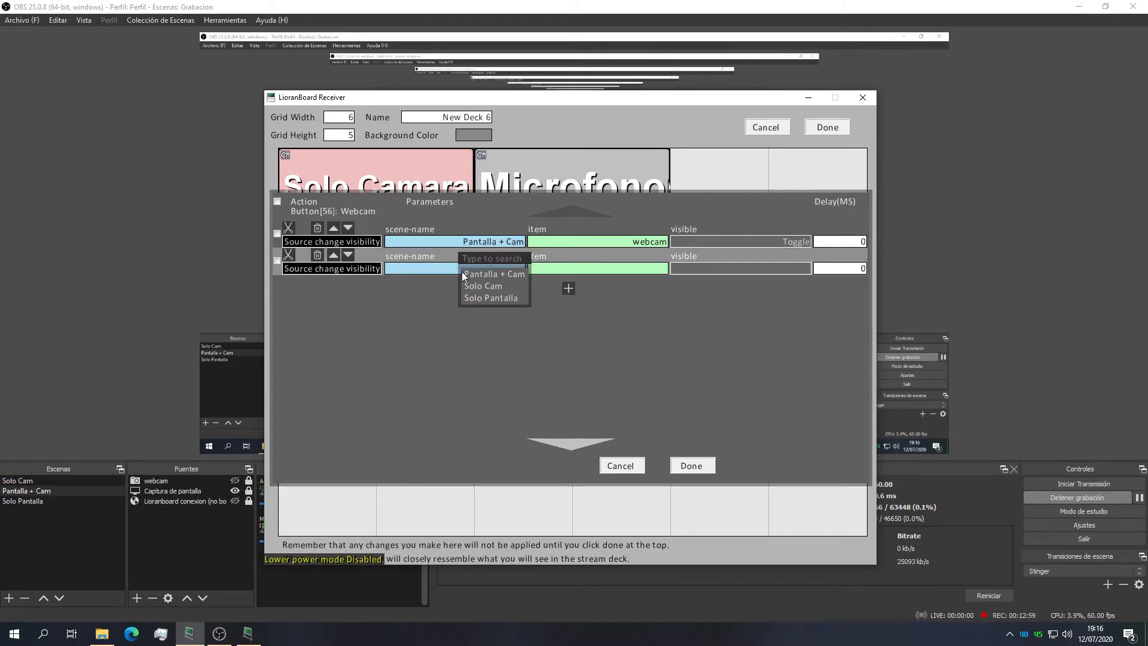
pyautogui.click(502, 286)
pyautogui.click(587, 271)
pyautogui.click(601, 284)
pyautogui.click(716, 268)
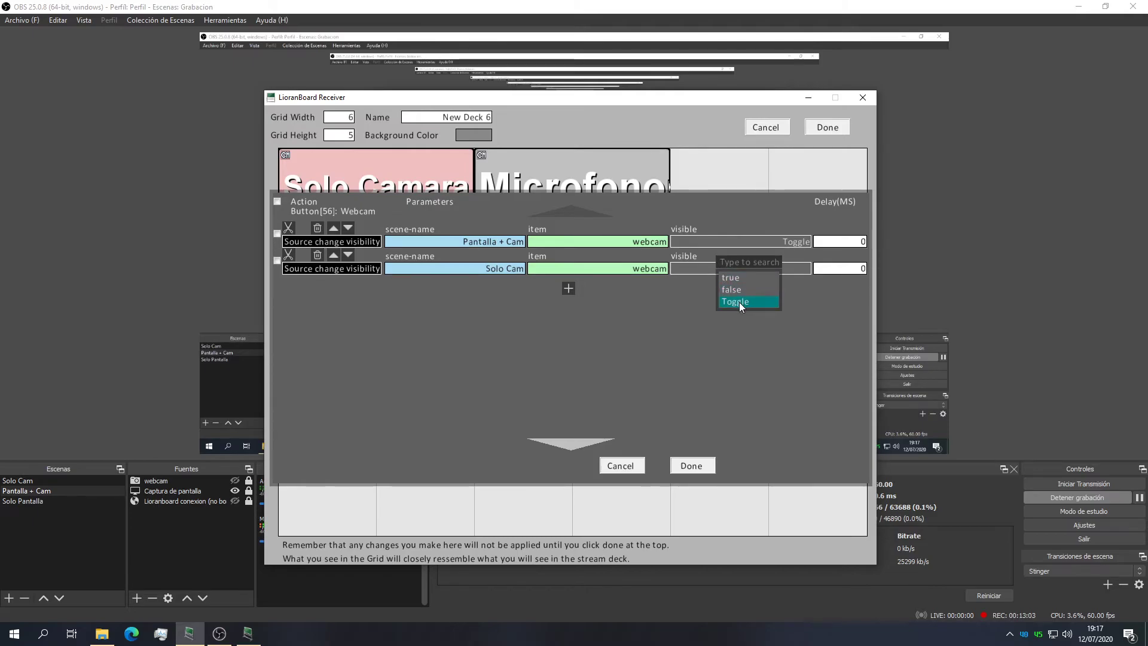
pyautogui.click(739, 303)
pyautogui.click(691, 466)
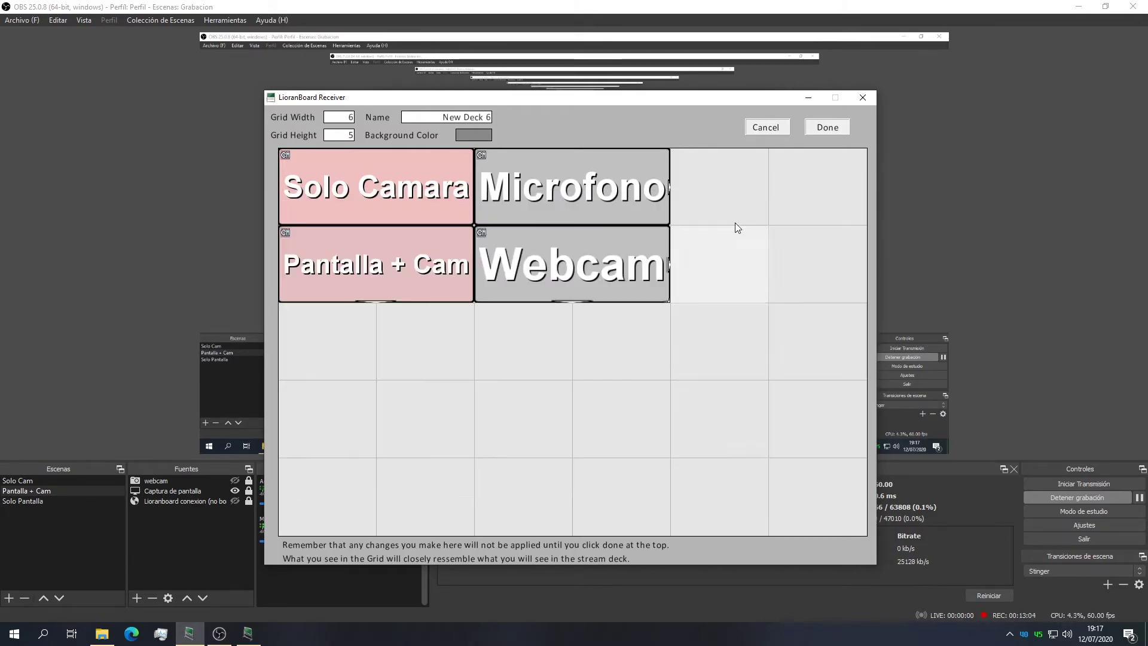
# Step: Make the webcam source visible in OBS's Pantalla + Cam scene, save New Deck 6 in the Receiver and minimize it
pyautogui.click(807, 98)
pyautogui.click(235, 481)
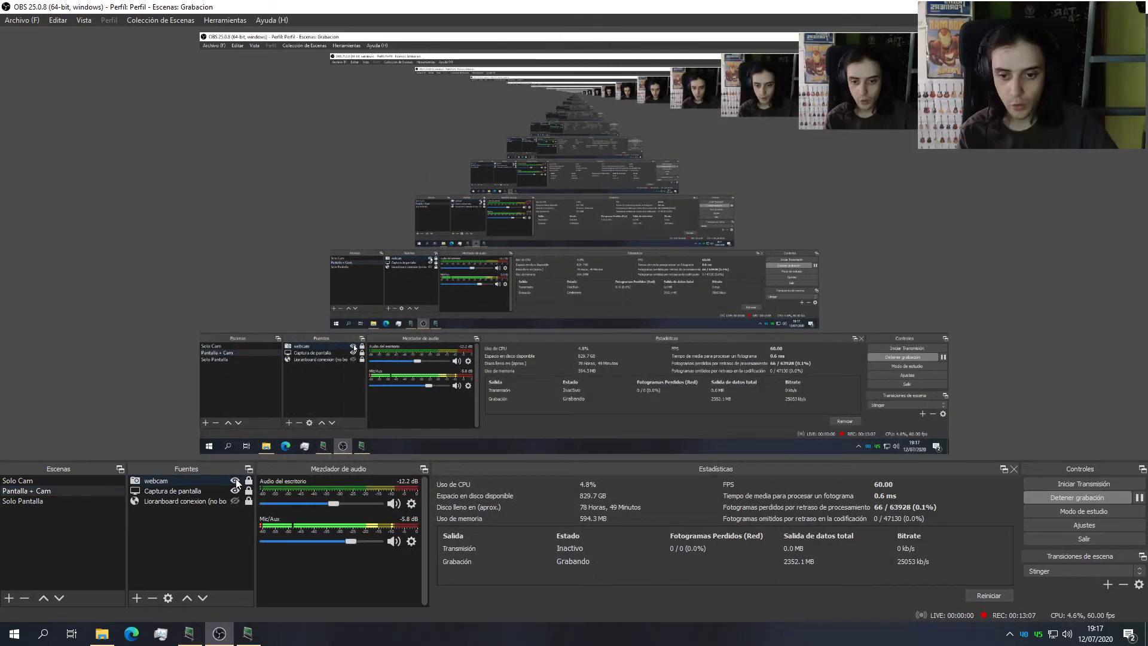
pyautogui.hotkey('alt', 'Tab')
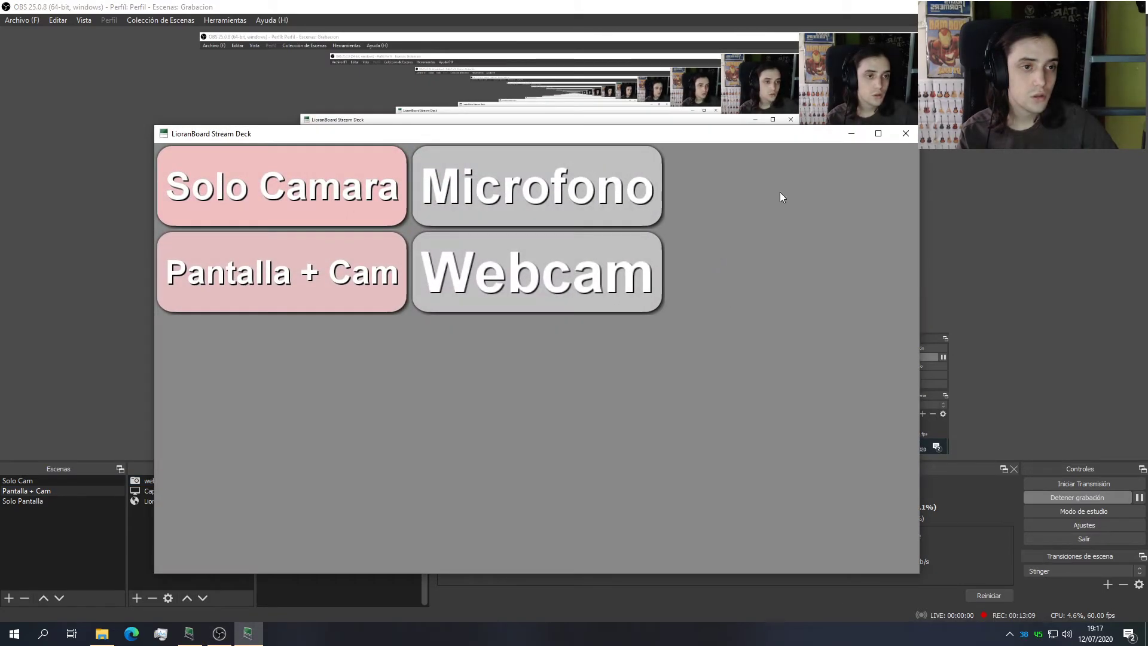
pyautogui.click(183, 633)
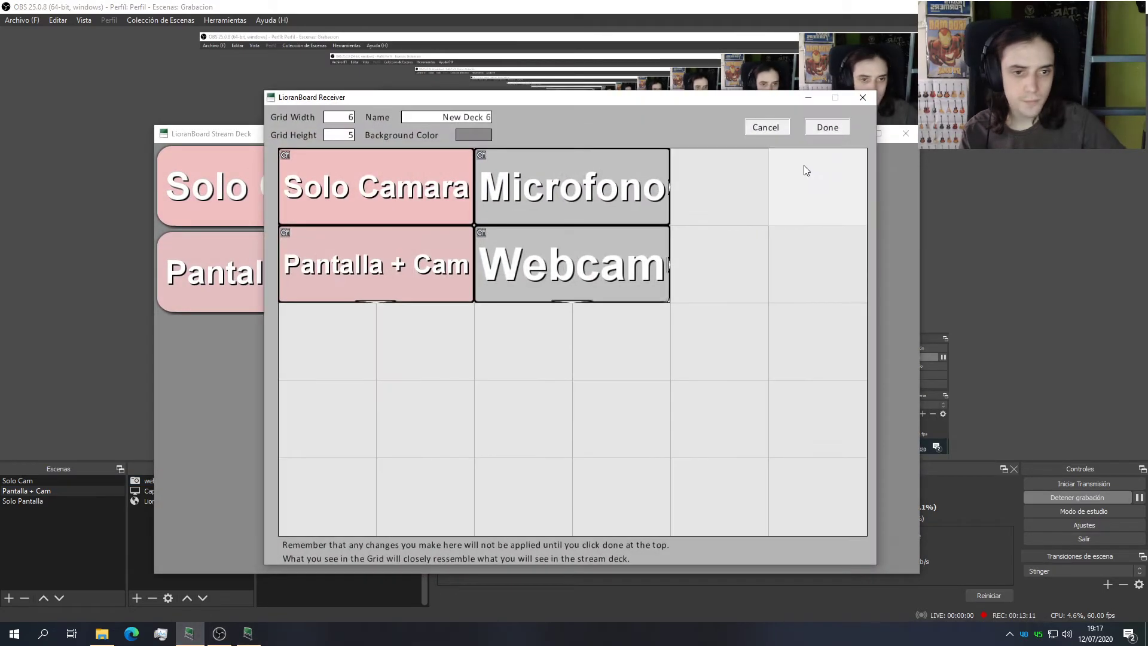
pyautogui.click(827, 127)
pyautogui.click(581, 99)
# Step: Test the Webcam button from the Stream Deck and check the webcam source in OBS, including the Solo Cam scene
pyautogui.moveTo(598, 133); pyautogui.dragTo(857, 103)
pyautogui.click(851, 248)
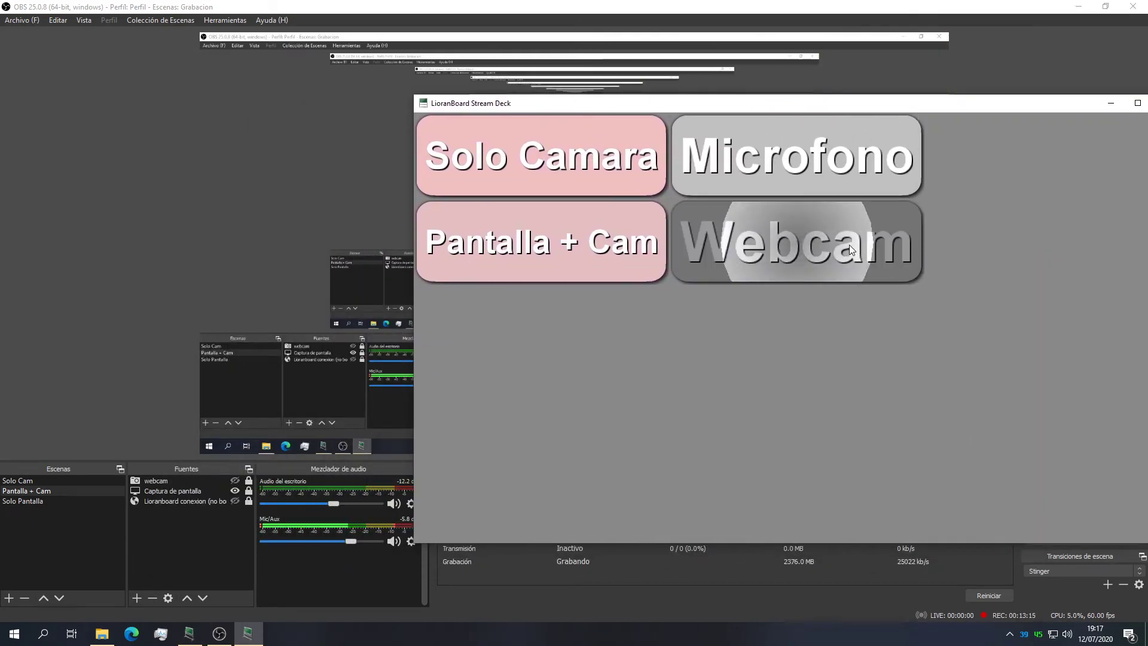
pyautogui.click(1111, 103)
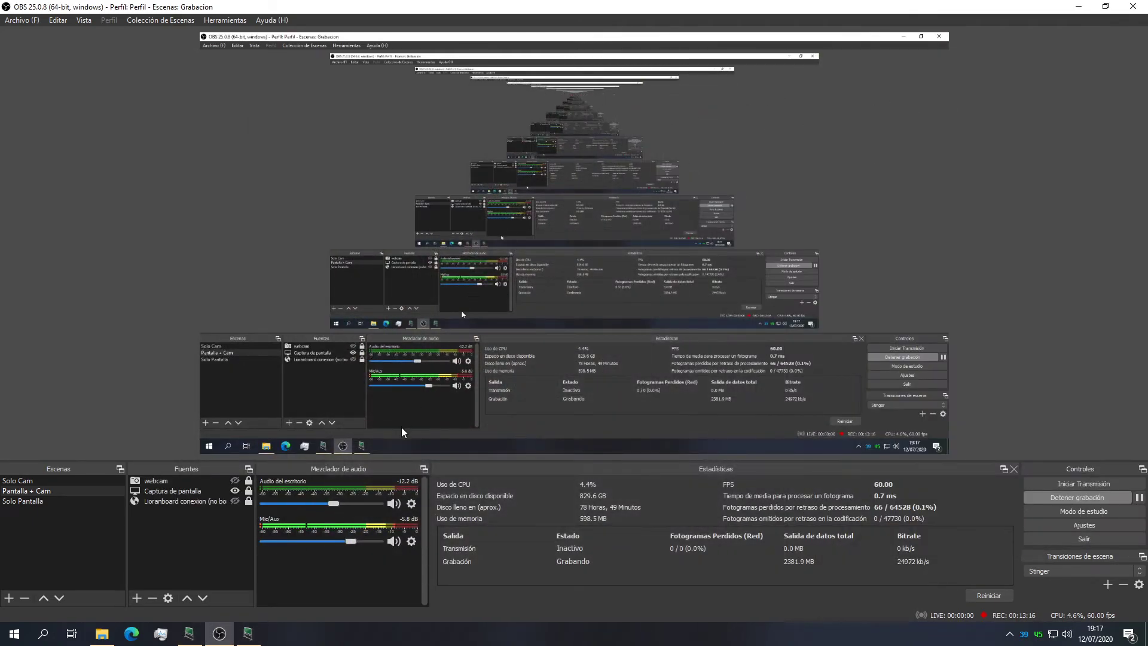
pyautogui.click(28, 480)
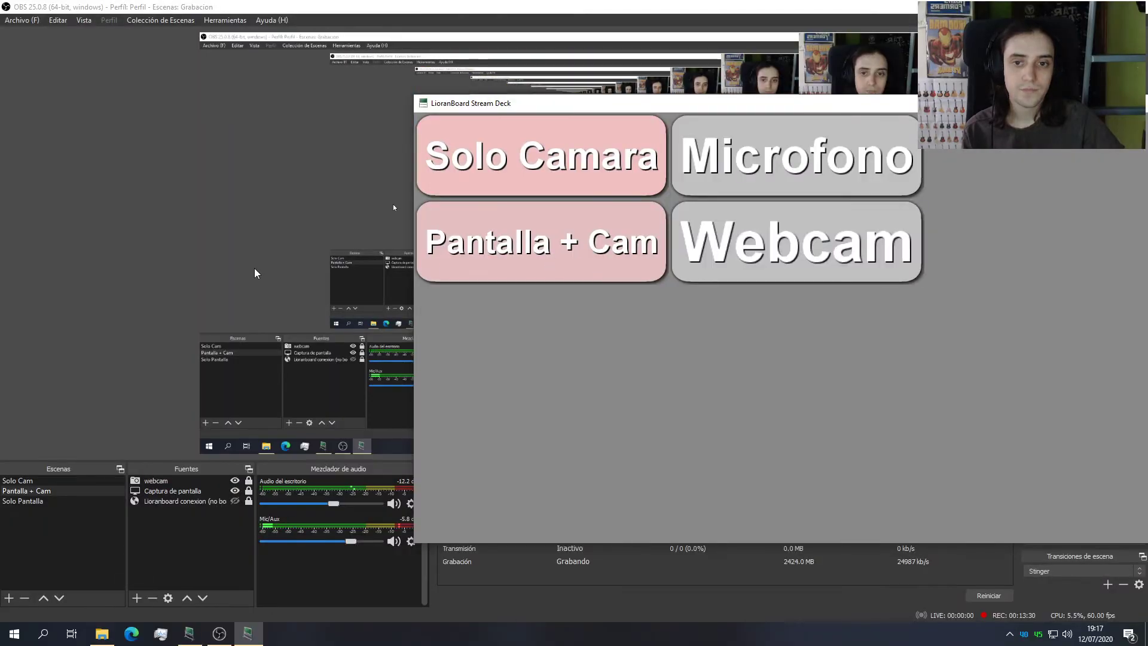
pyautogui.click(128, 286)
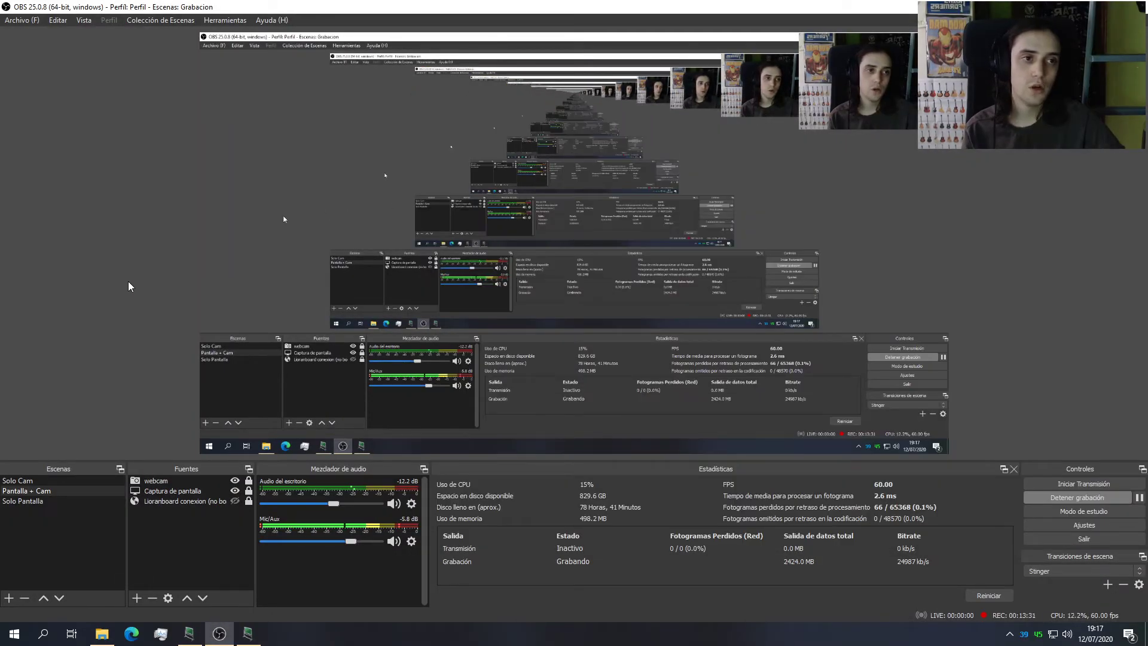